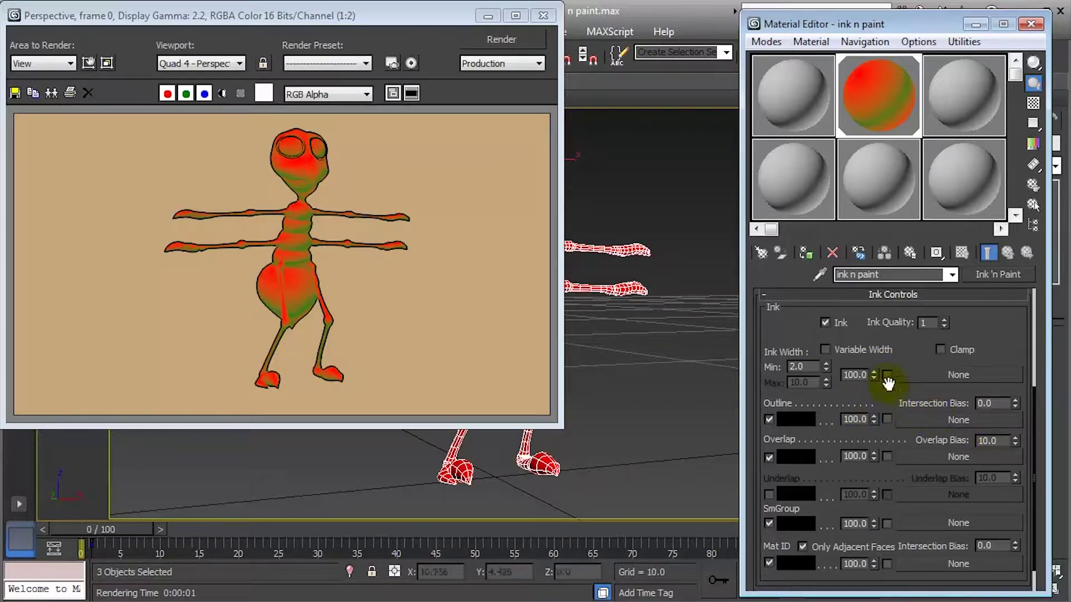
Disable Ink in the ink n paint material and render the character, and re-enable Ink and render it again
{"action": "left_click", "coordinate": [824, 323]}
{"action": "left_click", "coordinate": [824, 323]}
{"action": "left_click", "coordinate": [824, 323]}
{"action": "left_click", "coordinate": [824, 323]}
{"action": "left_click", "coordinate": [824, 323]}
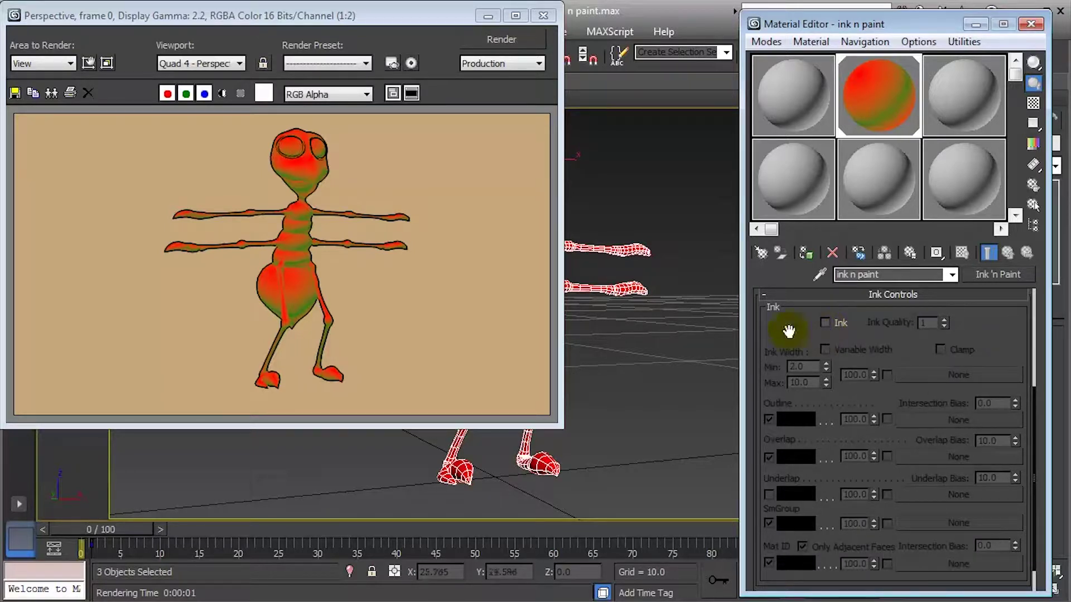
{"action": "left_click", "coordinate": [474, 42]}
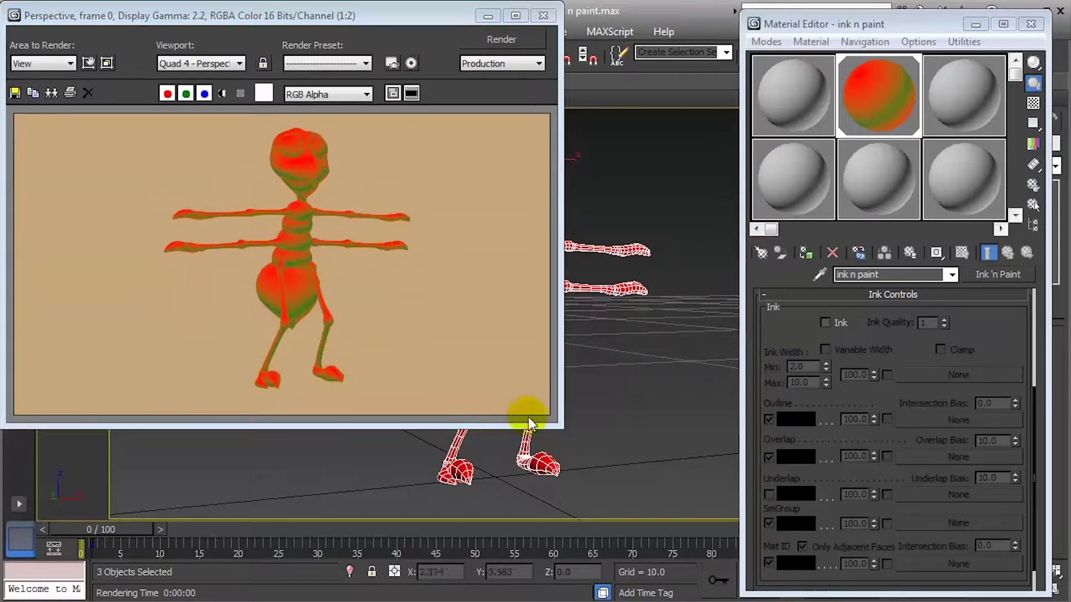
{"action": "left_click", "coordinate": [824, 323]}
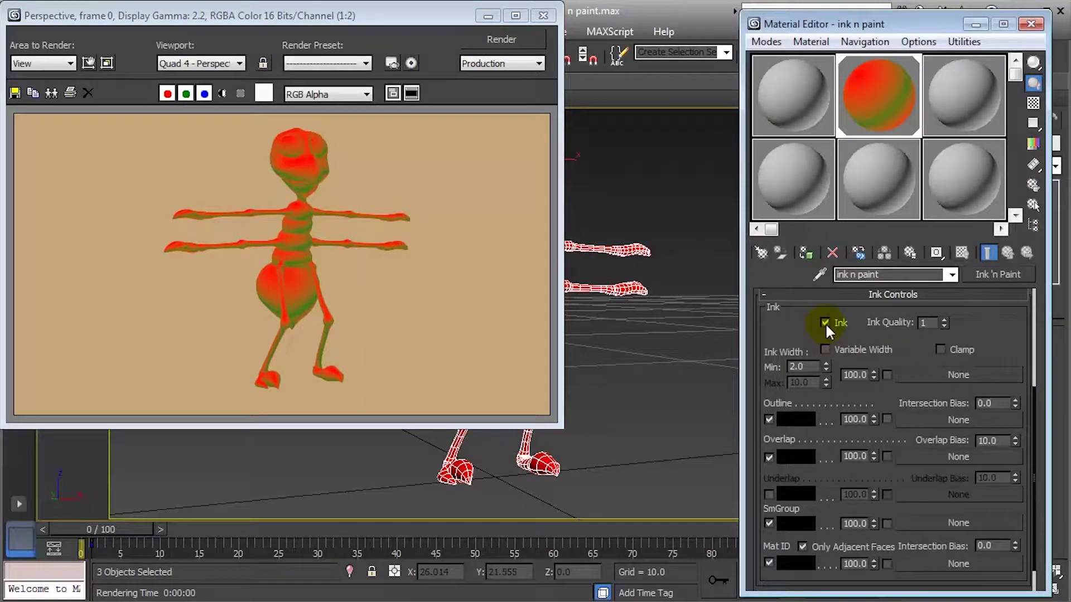
{"action": "left_click", "coordinate": [477, 40]}
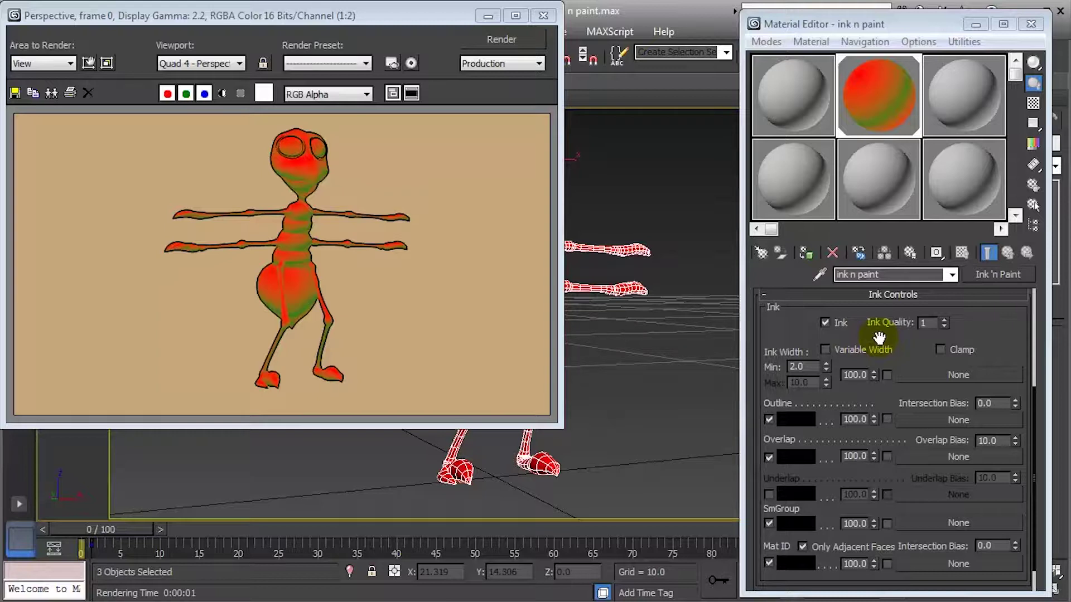
Clone the rendered image into a second window, set Ink Quality to 3 and render the character again
{"action": "left_click", "coordinate": [927, 324]}
{"action": "left_click", "coordinate": [51, 92]}
{"action": "left_click_drag", "start_coordinate": [474, 166], "coordinate": [438, 236]}
{"action": "left_click", "coordinate": [937, 329]}
{"action": "left_click", "coordinate": [944, 319]}
{"action": "left_click", "coordinate": [944, 319]}
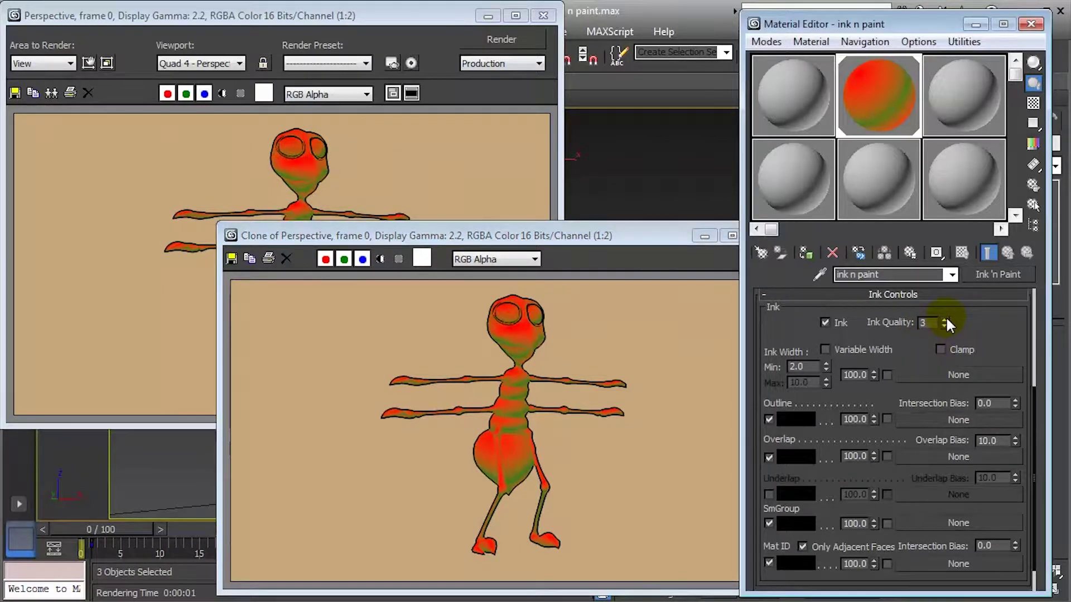
{"action": "left_click", "coordinate": [488, 36]}
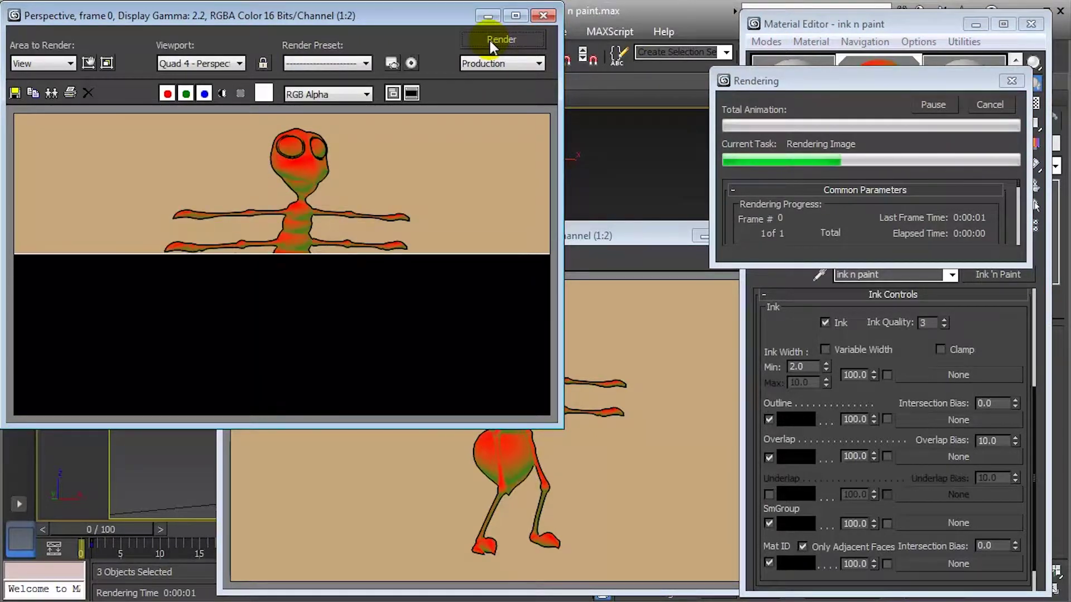
Compare the neck outlines of the cloned and new renders side by side at high zoom, and close the clone
{"action": "left_click_drag", "start_coordinate": [582, 238], "coordinate": [781, 83]}
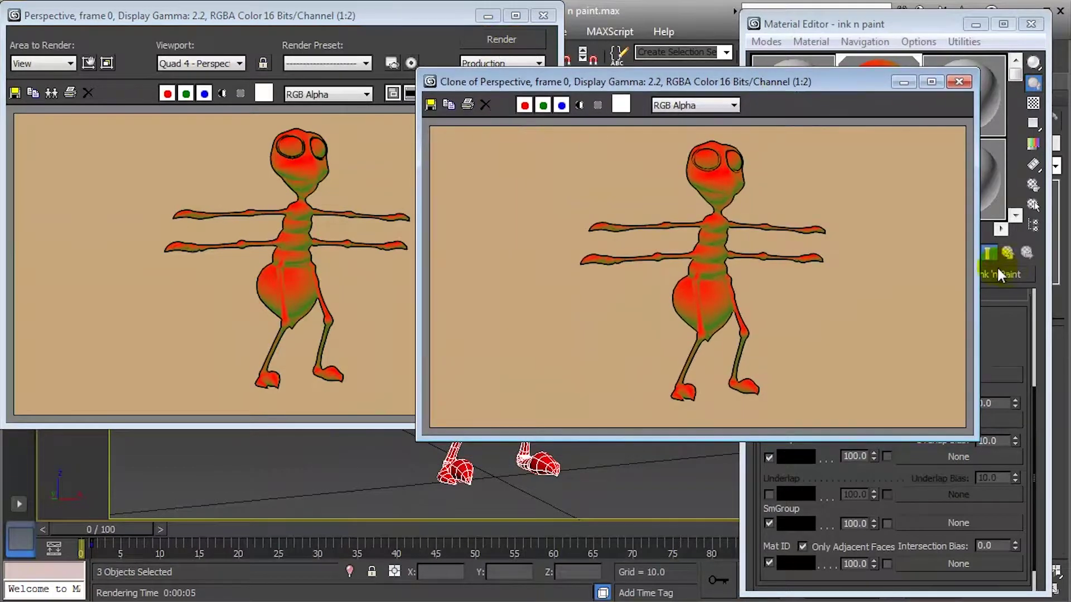
{"action": "left_click_drag", "start_coordinate": [980, 265], "coordinate": [729, 268]}
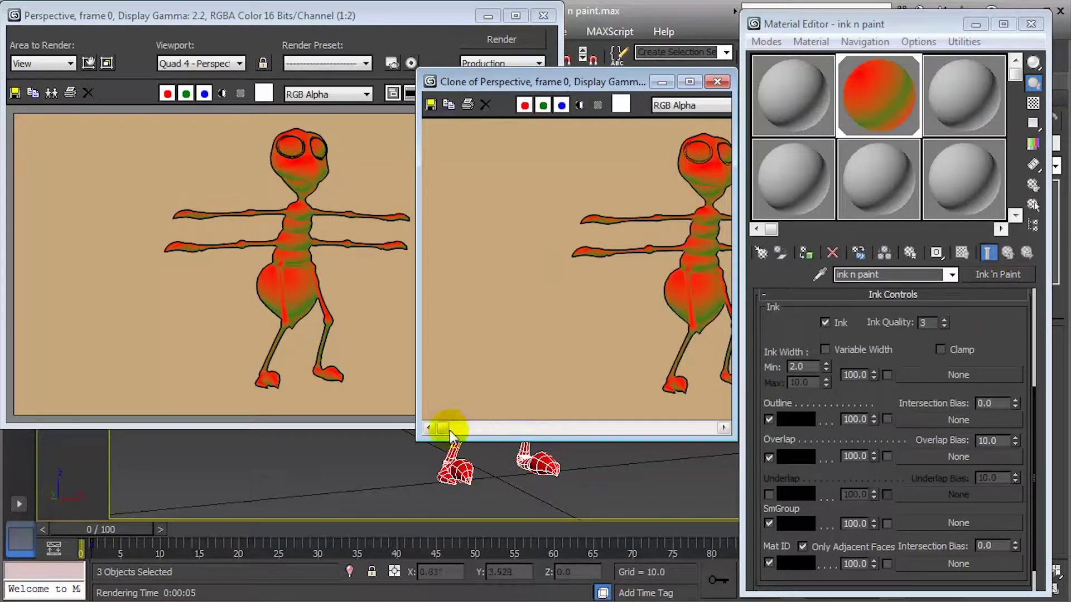
{"action": "left_click_drag", "start_coordinate": [484, 431], "coordinate": [559, 431]}
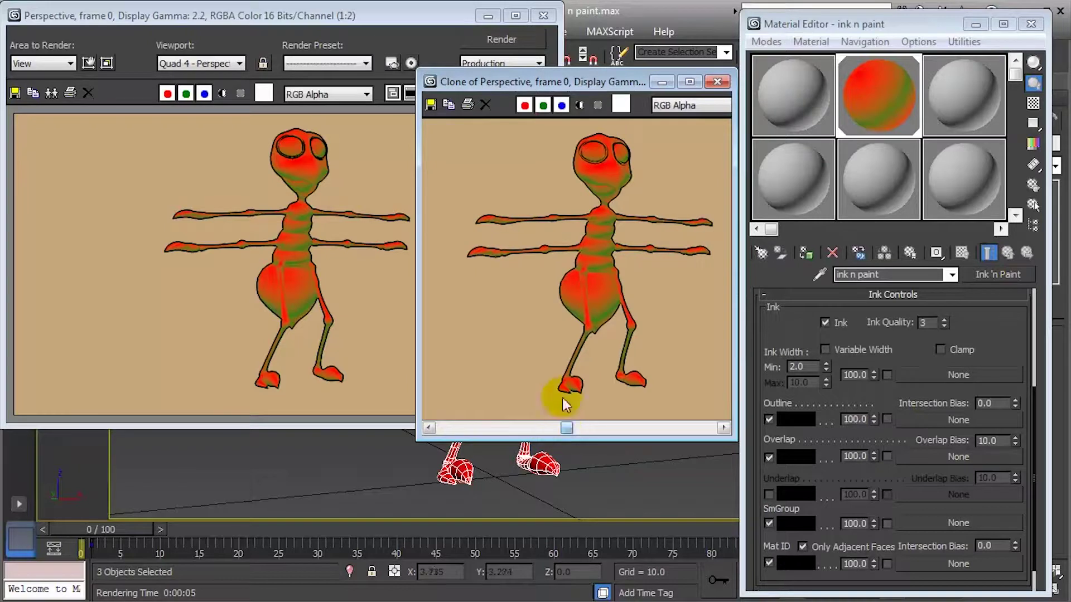
{"action": "scroll", "coordinate": [547, 244], "scroll_direction": "up", "scroll_amount": 5}
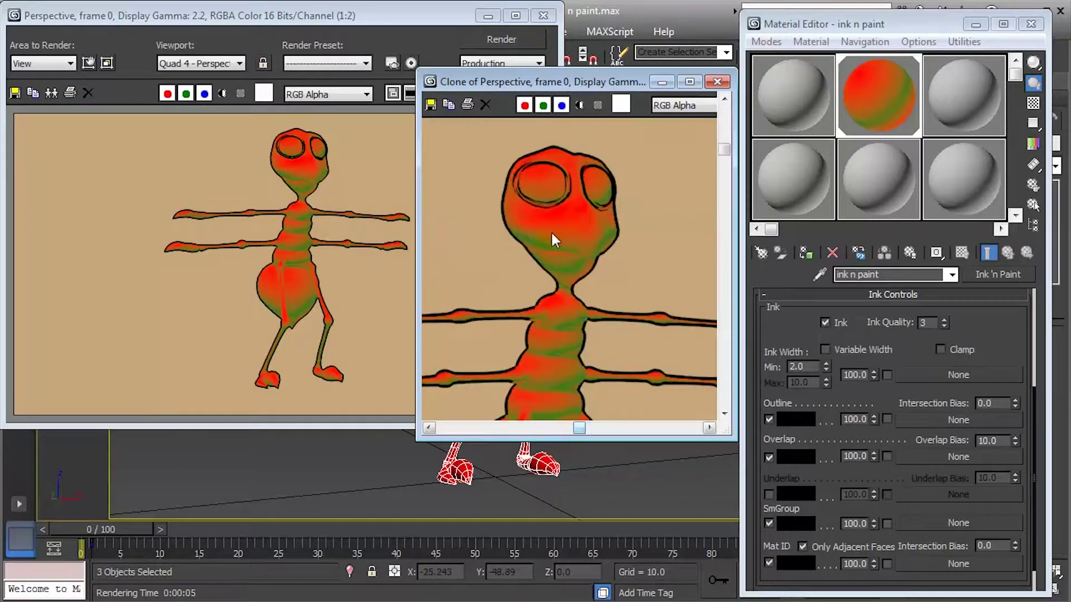
{"action": "left_click_drag", "start_coordinate": [580, 235], "coordinate": [586, 196]}
{"action": "left_click", "coordinate": [278, 270]}
{"action": "scroll", "coordinate": [310, 222], "scroll_direction": "up", "scroll_amount": 4}
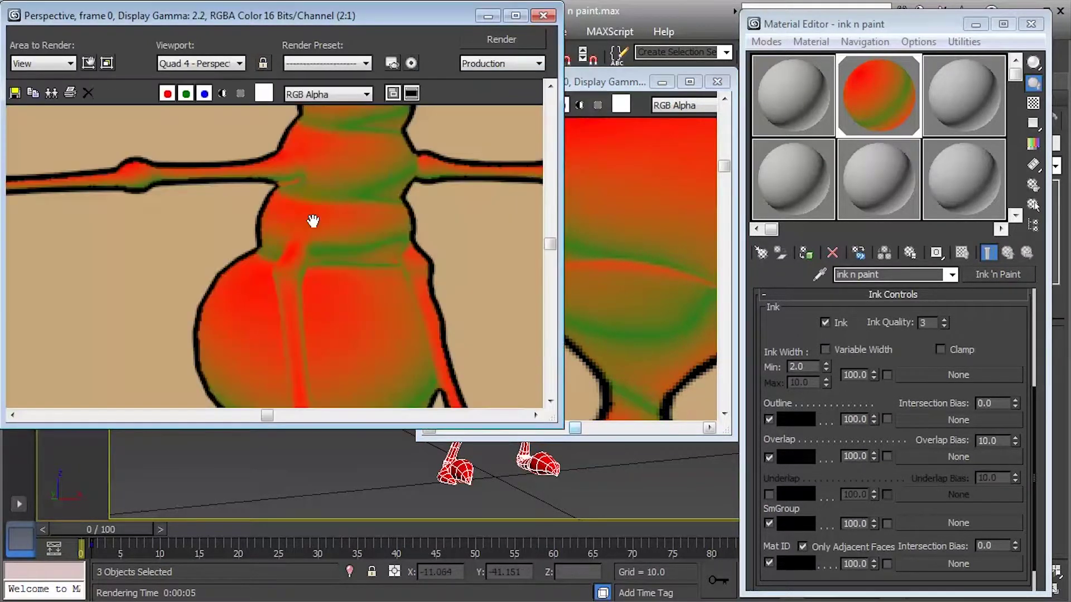
{"action": "scroll", "coordinate": [363, 225], "scroll_direction": "up", "scroll_amount": 4}
{"action": "mouse_move", "coordinate": [640, 301]}
{"action": "left_mouse_down"}
{"action": "mouse_move", "coordinate": [578, 273]}
{"action": "mouse_move", "coordinate": [569, 246]}
{"action": "mouse_move", "coordinate": [543, 246]}
{"action": "left_mouse_up"}
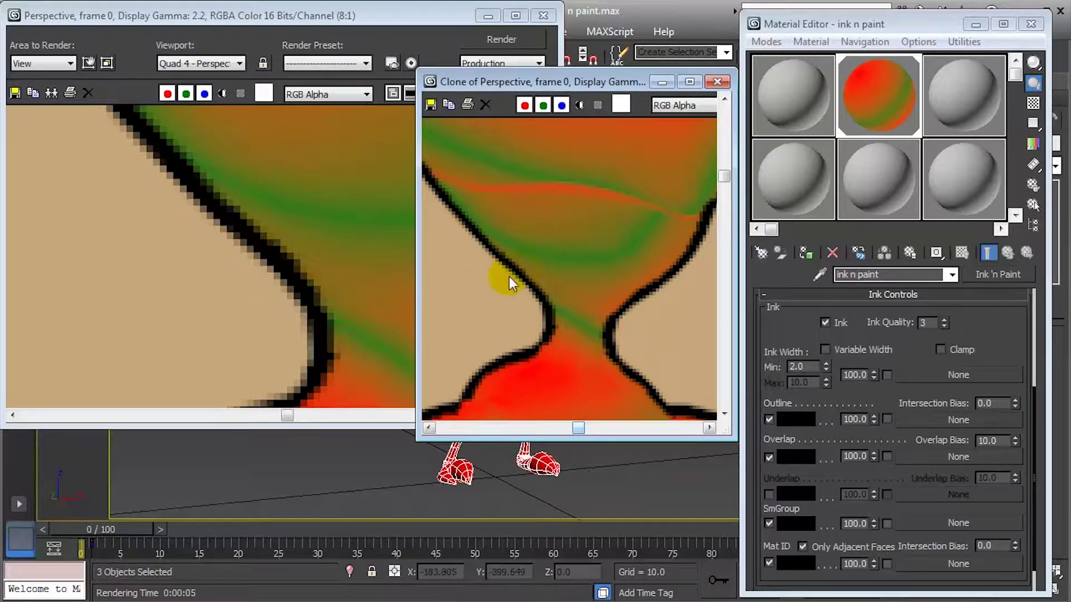
{"action": "scroll", "coordinate": [504, 271], "scroll_direction": "up", "scroll_amount": 2}
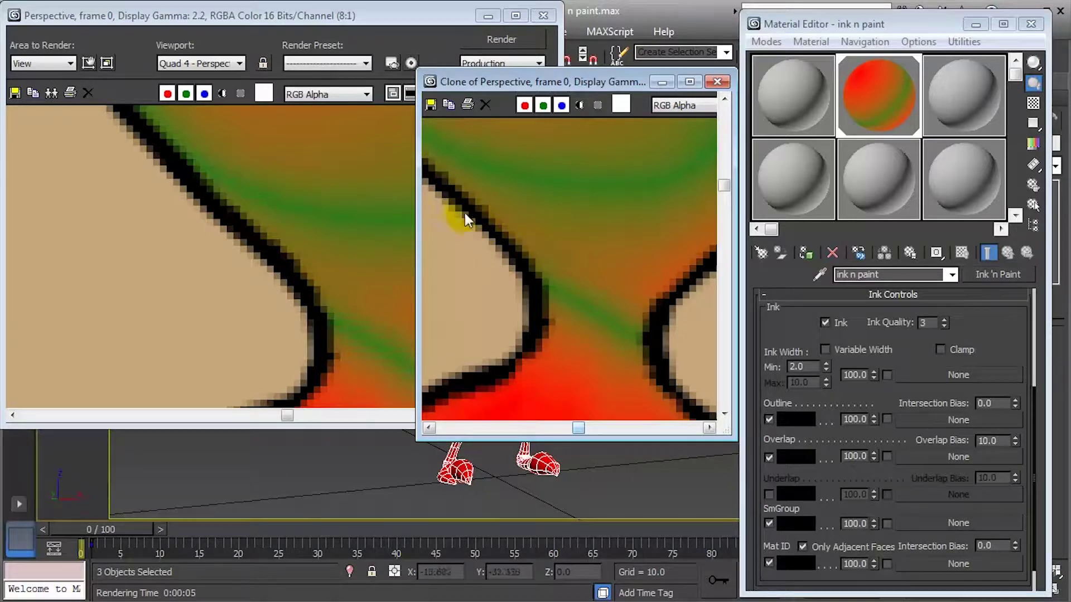
{"action": "left_click", "coordinate": [717, 82]}
{"action": "scroll", "coordinate": [295, 268], "scroll_direction": "down", "scroll_amount": 4}
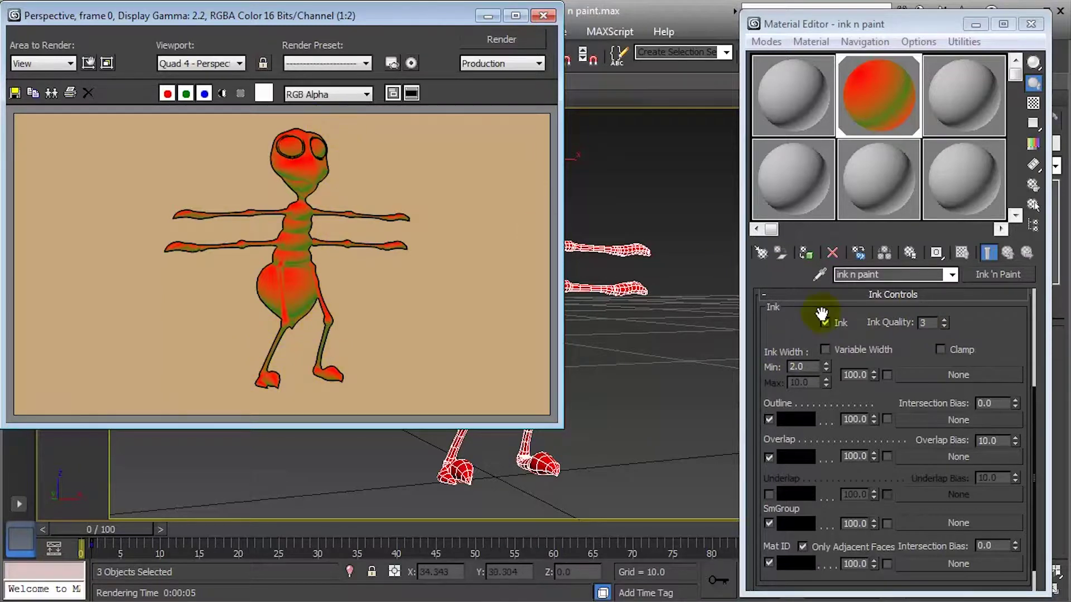
Set the minimum Ink Width to 10 and render the character, and render it again with Ink Quality set to 1
{"action": "left_click", "coordinate": [814, 366]}
{"action": "type", "text": "10"}
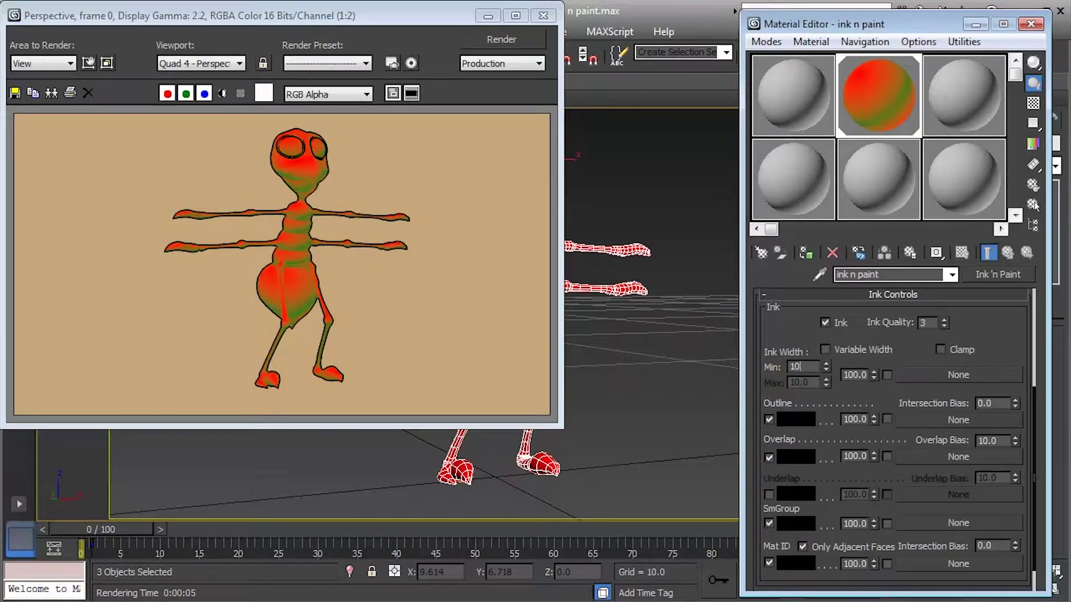
{"action": "key", "text": "Return"}
{"action": "left_click", "coordinate": [504, 40]}
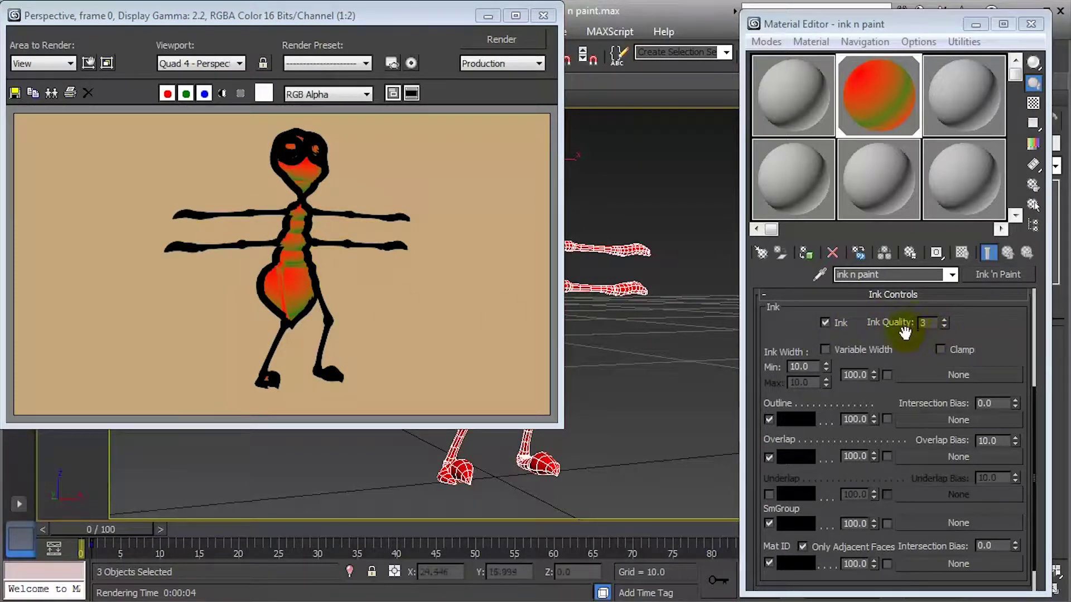
{"action": "double_click", "coordinate": [944, 325]}
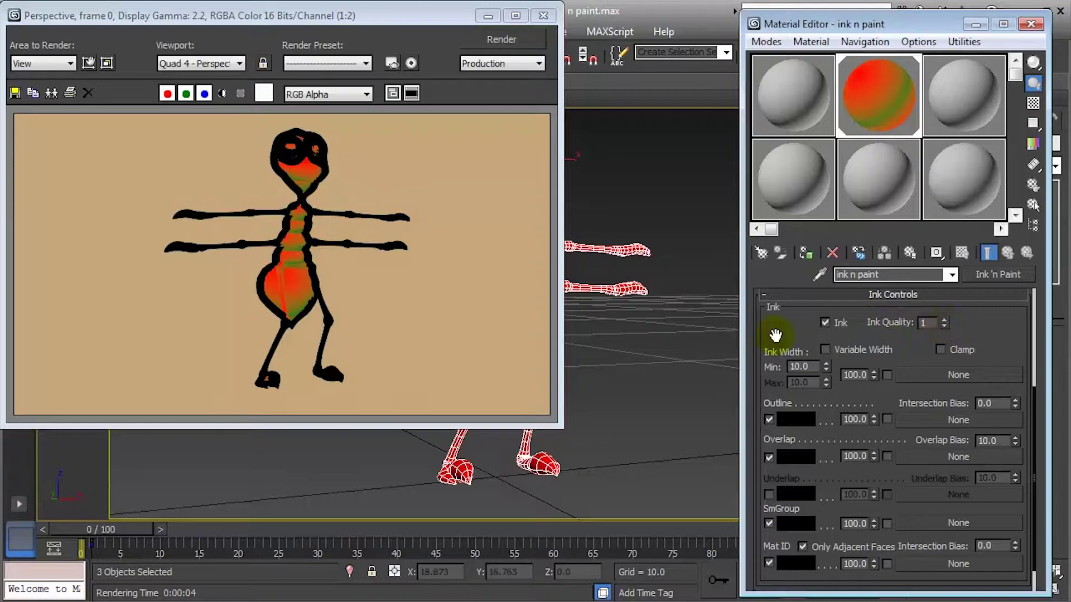
{"action": "left_click", "coordinate": [502, 41]}
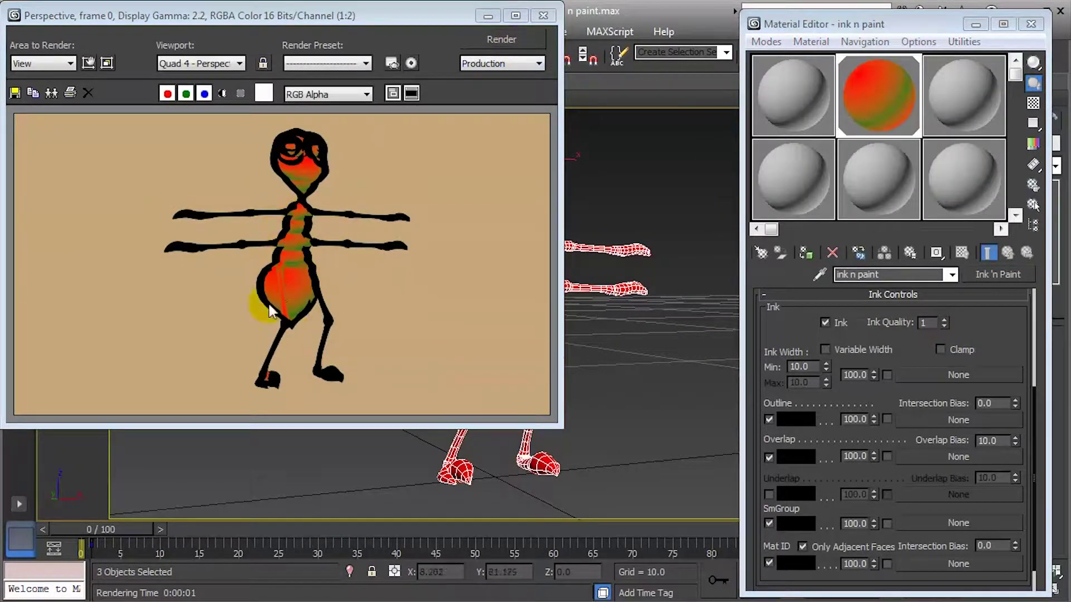
Enable Variable Width for the ink with a minimum width of 2, and render the character
{"action": "double_click", "coordinate": [803, 367]}
{"action": "left_click", "coordinate": [825, 349]}
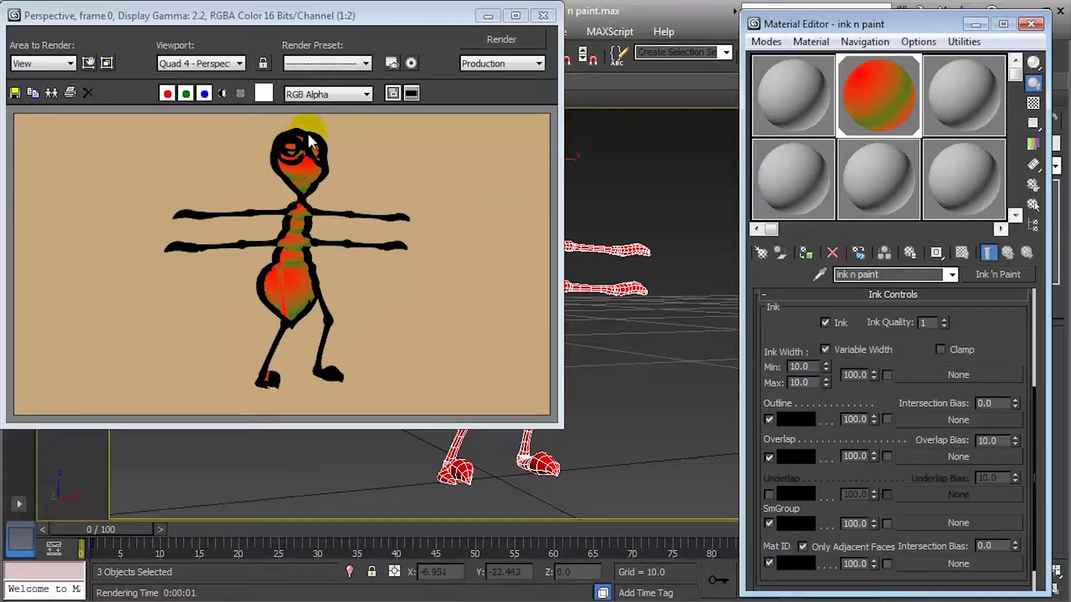
{"action": "left_click", "coordinate": [813, 368]}
{"action": "double_click", "coordinate": [813, 369]}
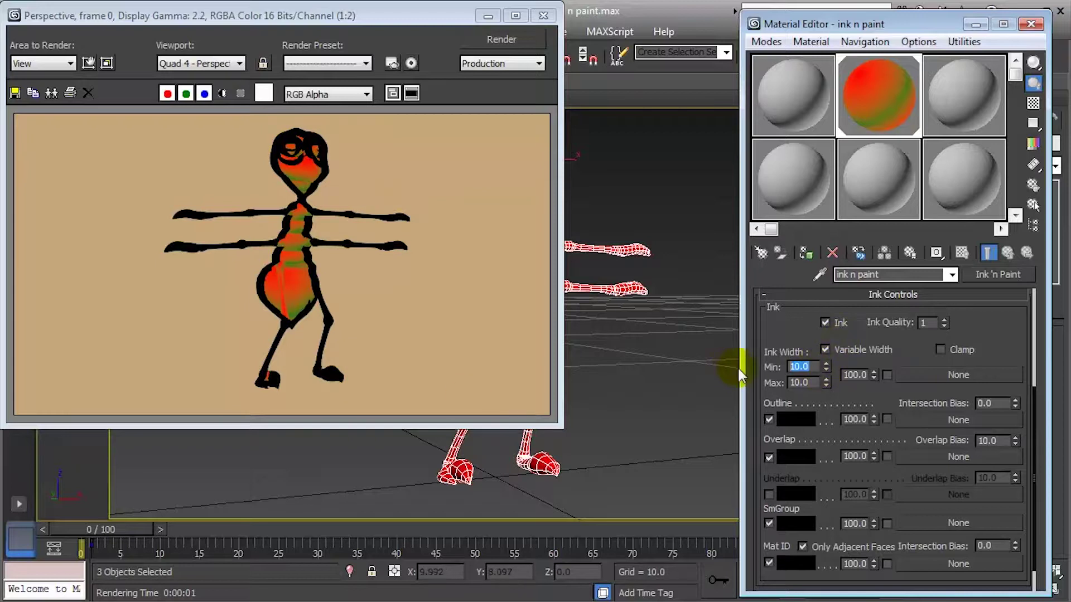
{"action": "type", "text": "2"}
{"action": "left_click", "coordinate": [803, 383]}
{"action": "double_click", "coordinate": [803, 383]}
{"action": "left_click", "coordinate": [471, 38]}
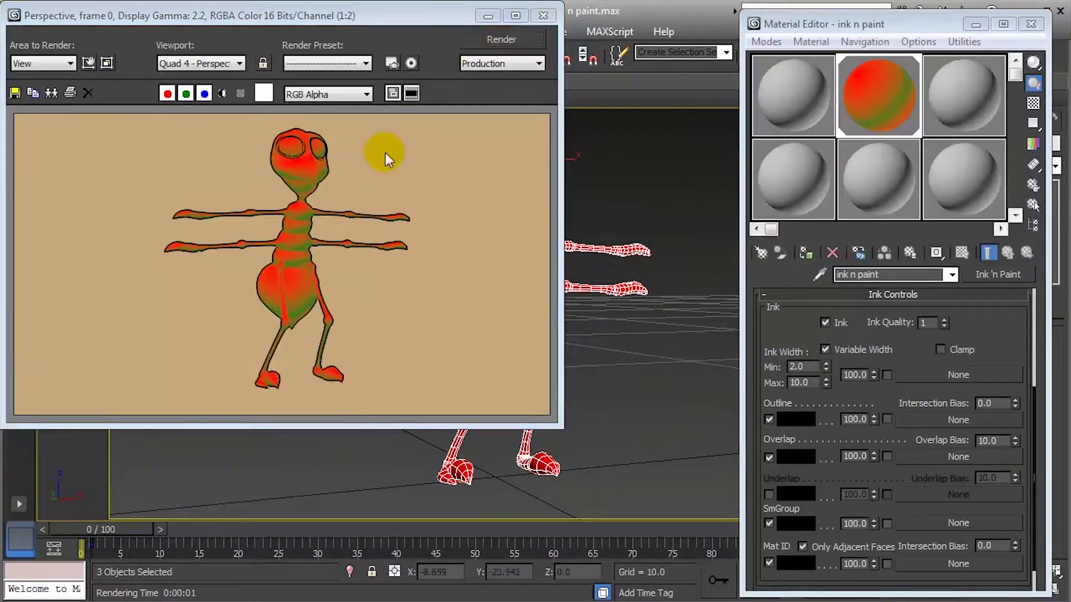
Examine the ink line thickness around the head, neck and arms of the variable-width render
{"action": "left_click", "coordinate": [327, 224], "text": "ctrl"}
{"action": "left_click", "coordinate": [320, 303], "text": "ctrl"}
{"action": "left_click", "coordinate": [349, 323], "text": "ctrl"}
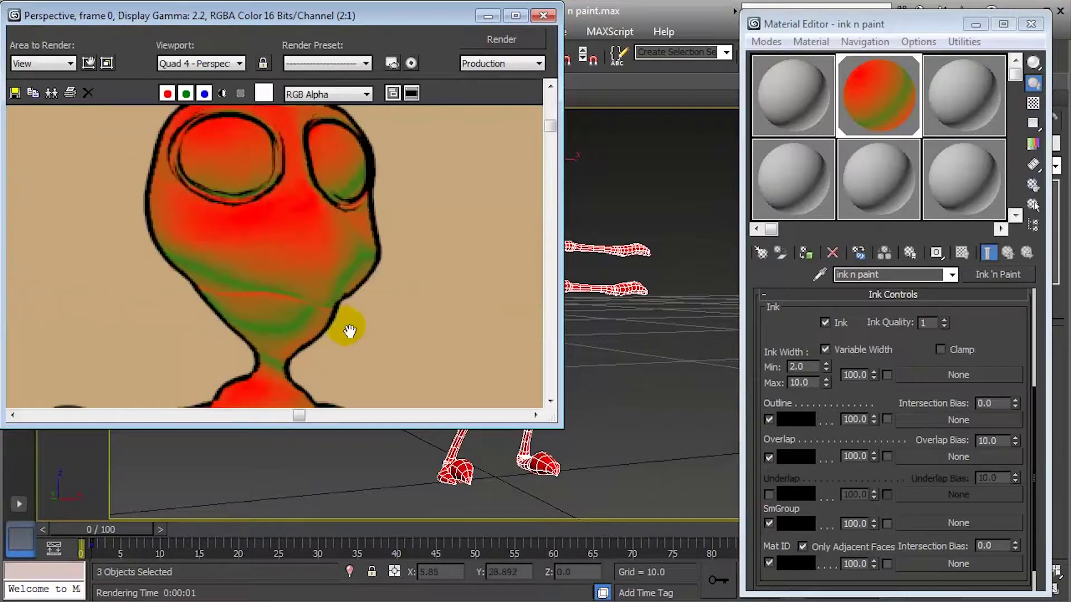
{"action": "right_click", "coordinate": [332, 242], "text": "ctrl"}
{"action": "right_click", "coordinate": [327, 227], "text": "ctrl"}
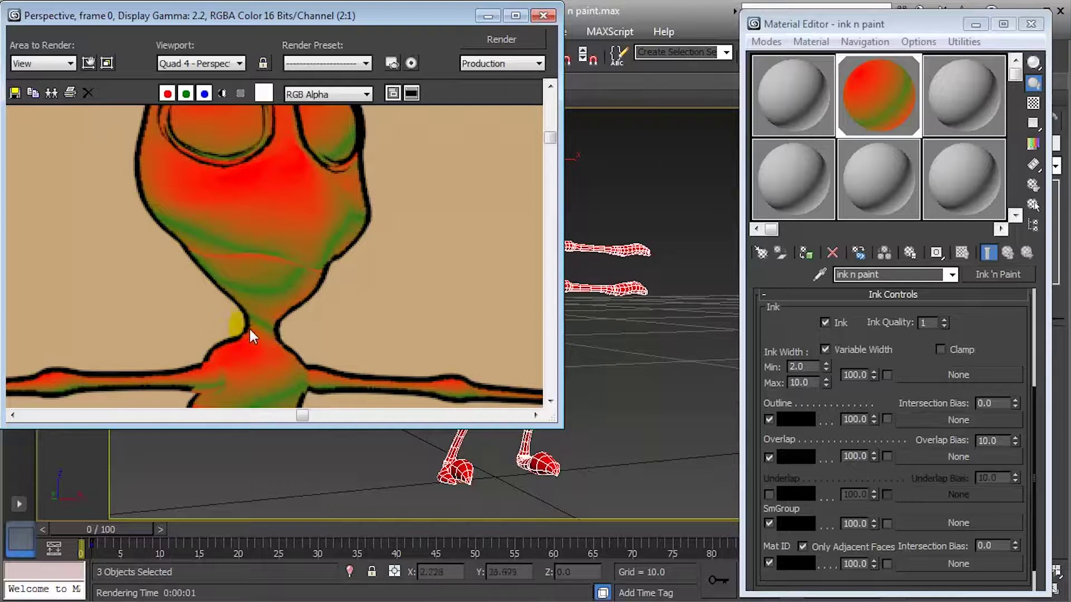
{"action": "middle_click_drag", "start_coordinate": [249, 328], "coordinate": [243, 240]}
{"action": "scroll", "coordinate": [272, 271], "scroll_direction": "up", "scroll_amount": 1}
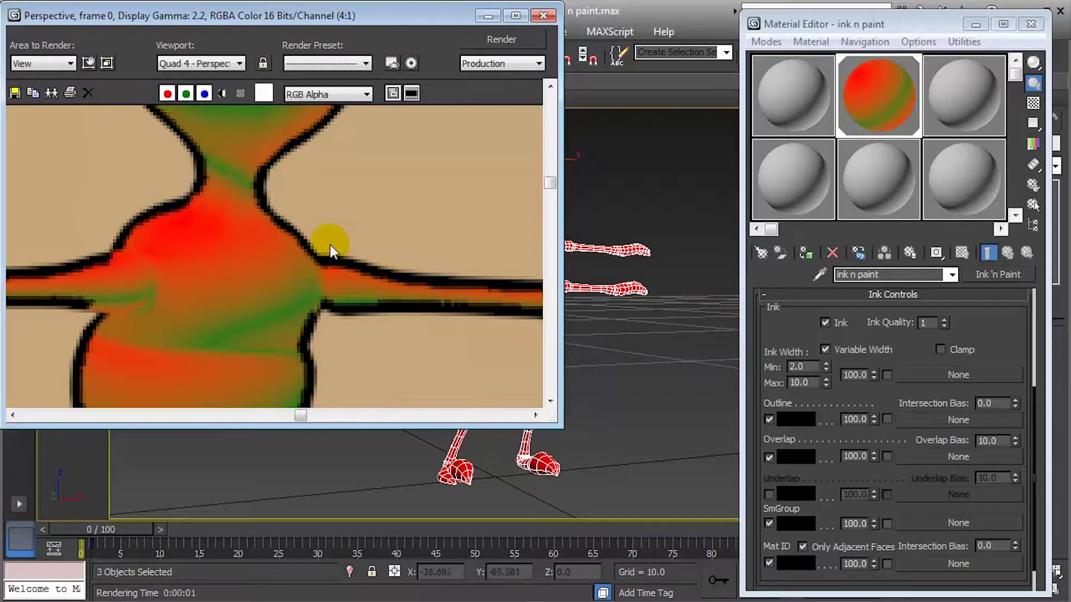
{"action": "scroll", "coordinate": [330, 247], "scroll_direction": "down", "scroll_amount": 3}
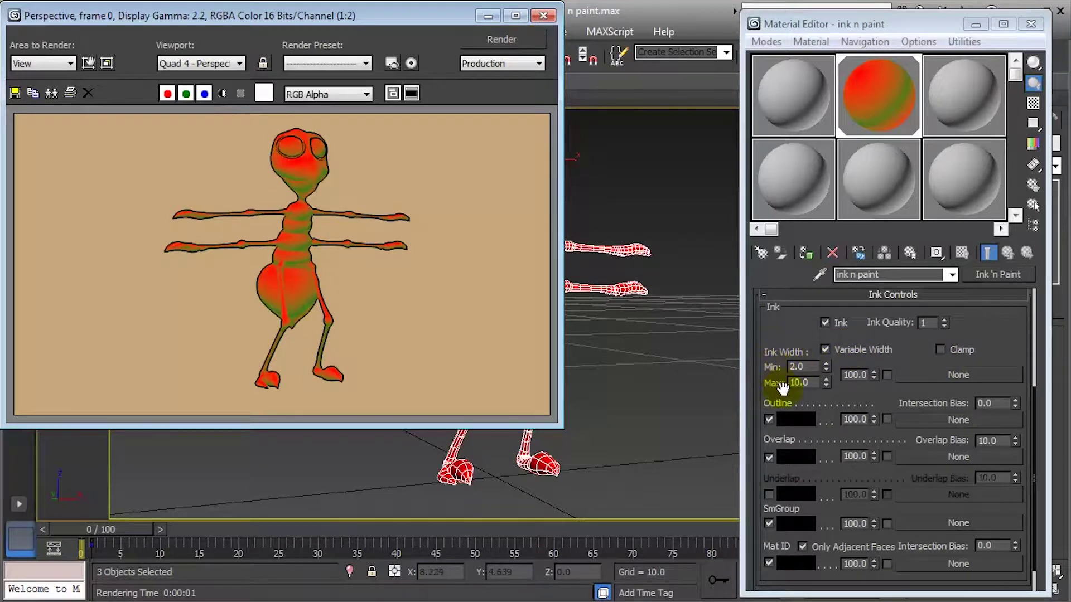
Enable Clamp for the ink width, render the character and check its outlines
{"action": "left_click", "coordinate": [940, 349]}
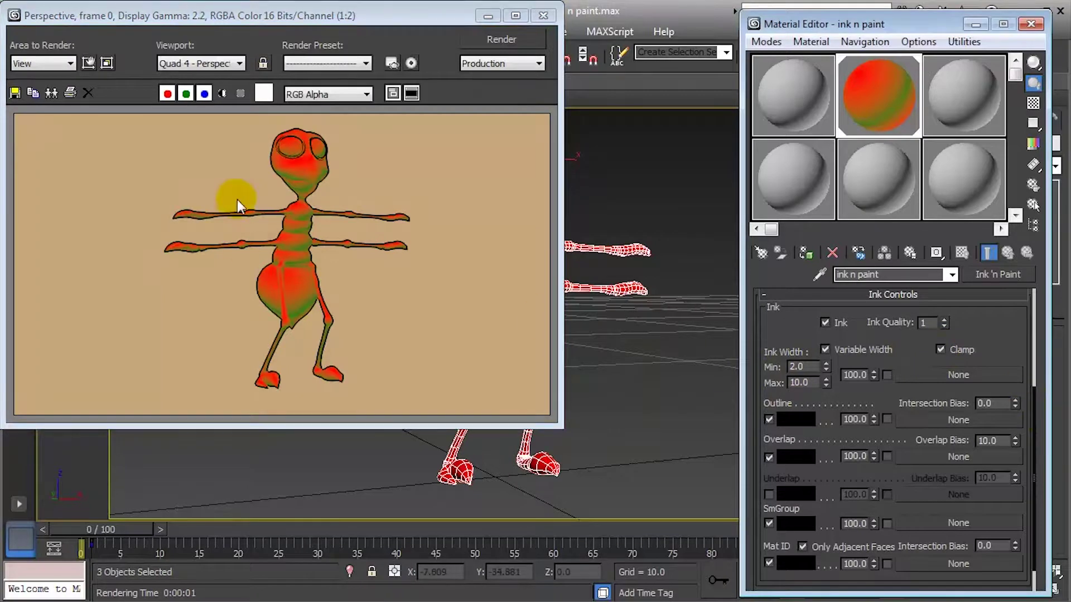
{"action": "scroll", "coordinate": [237, 200], "scroll_direction": "up", "scroll_amount": 4}
{"action": "middle_click_drag", "start_coordinate": [216, 209], "coordinate": [274, 255]}
{"action": "left_click", "coordinate": [491, 39]}
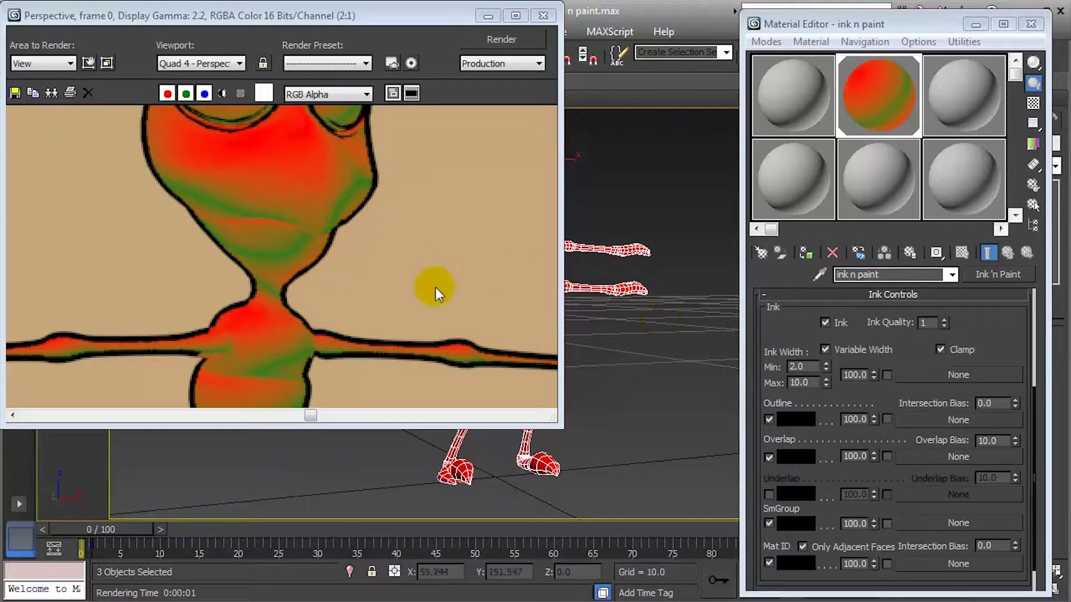
{"action": "scroll", "coordinate": [369, 263], "scroll_direction": "down", "scroll_amount": 4}
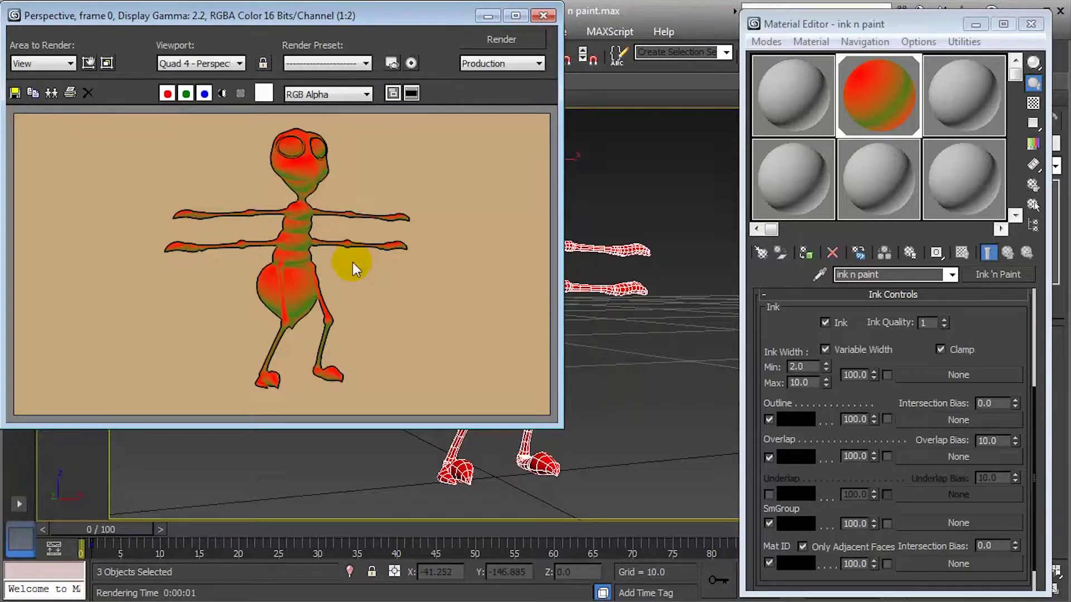
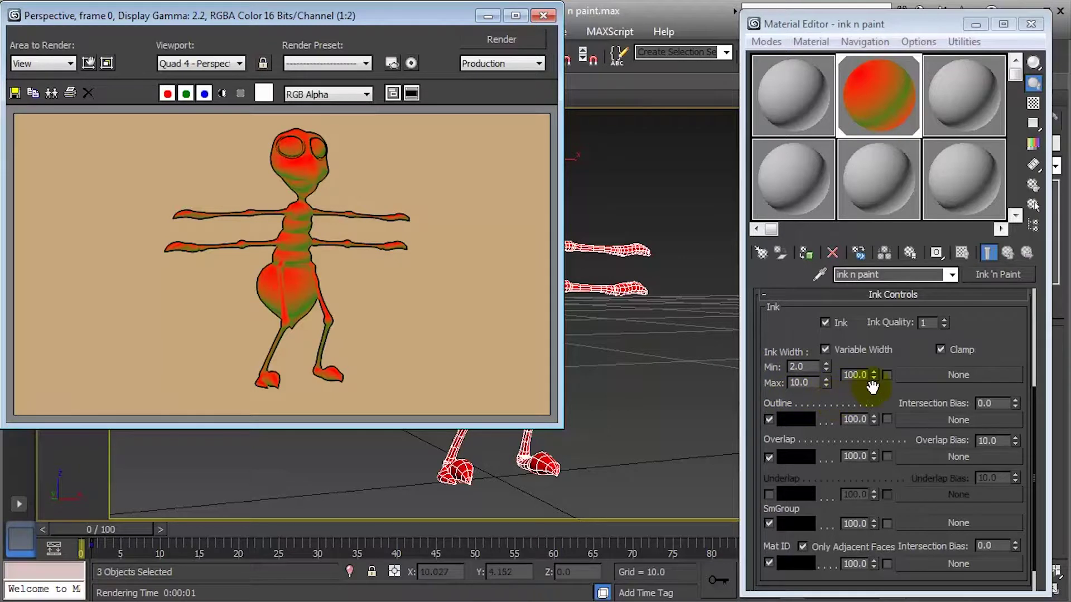
Assign a Noise map to the Ink Width
{"action": "left_click", "coordinate": [943, 378]}
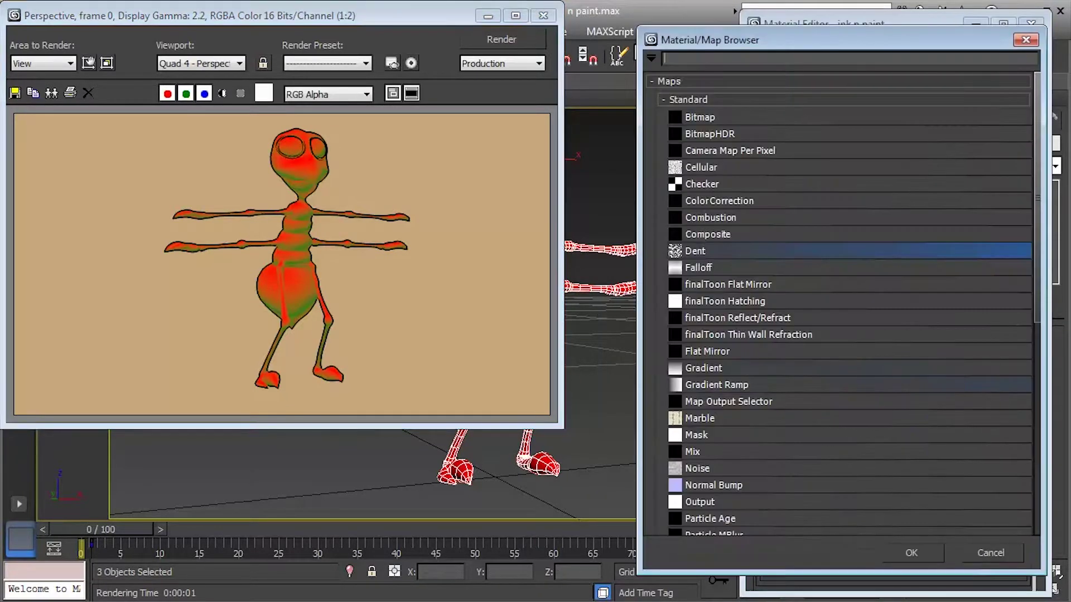
{"action": "scroll", "coordinate": [700, 413], "scroll_direction": "down", "scroll_amount": 1}
{"action": "scroll", "coordinate": [703, 390], "scroll_direction": "down", "scroll_amount": 2}
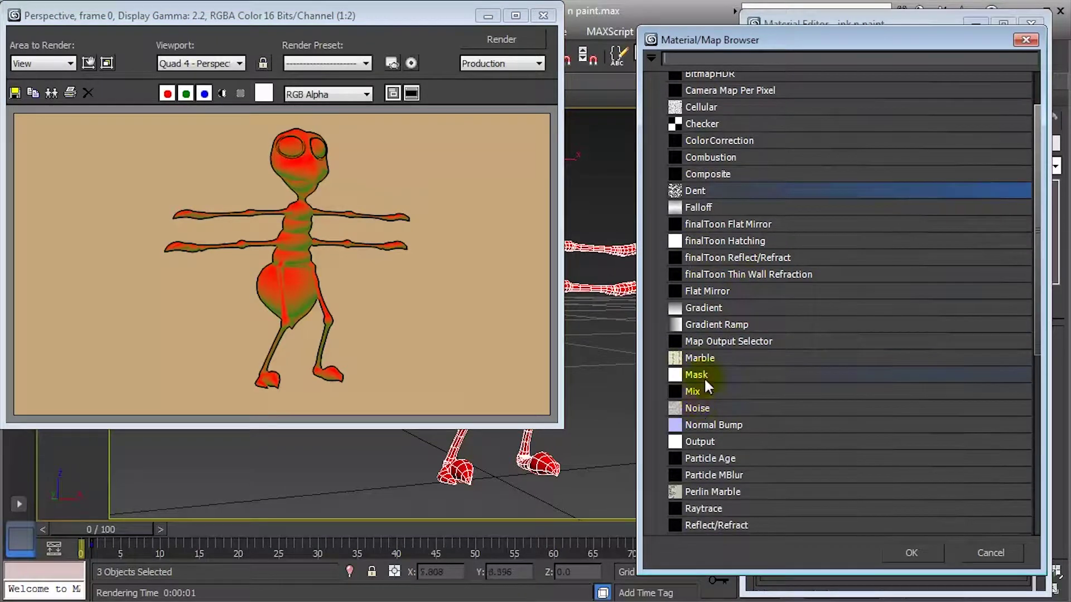
{"action": "left_click", "coordinate": [725, 408]}
{"action": "left_click", "coordinate": [930, 550]}
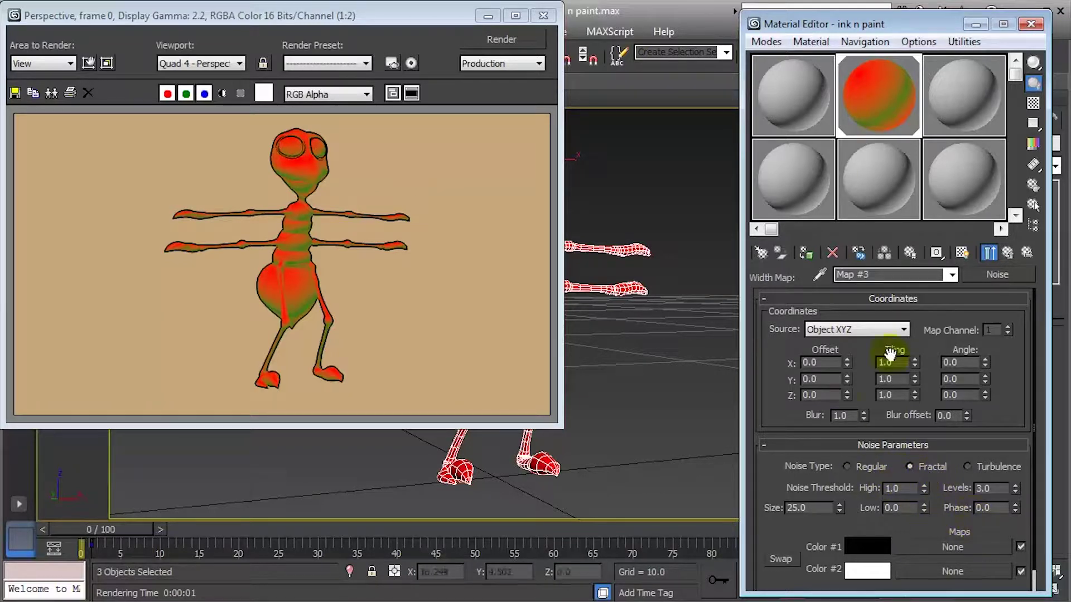
{"action": "double_click", "coordinate": [896, 364]}
{"action": "type", "text": "101"}
{"action": "key", "text": "Tab"}
{"action": "type", "text": "101"}
{"action": "key", "text": "Tab"}
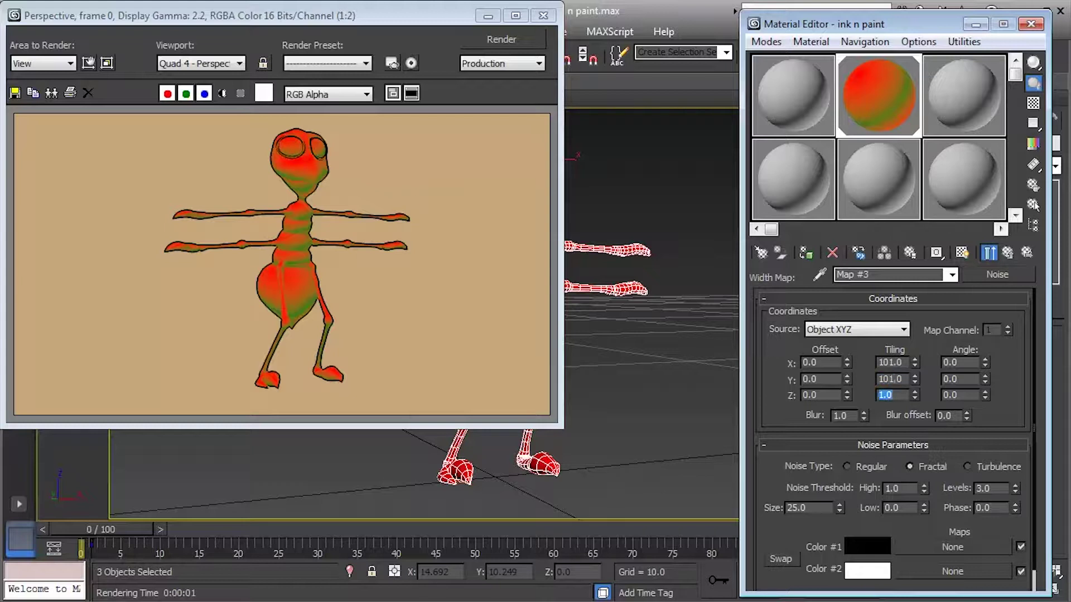
Set the Noise map's X, Y and Z tiling to 10 and return to the ink n paint material
{"action": "double_click", "coordinate": [892, 363]}
{"action": "type", "text": "10"}
{"action": "key", "text": "Tab"}
{"action": "type", "text": "10"}
{"action": "key", "text": "Tab"}
{"action": "type", "text": "10"}
{"action": "key", "text": "Tab"}
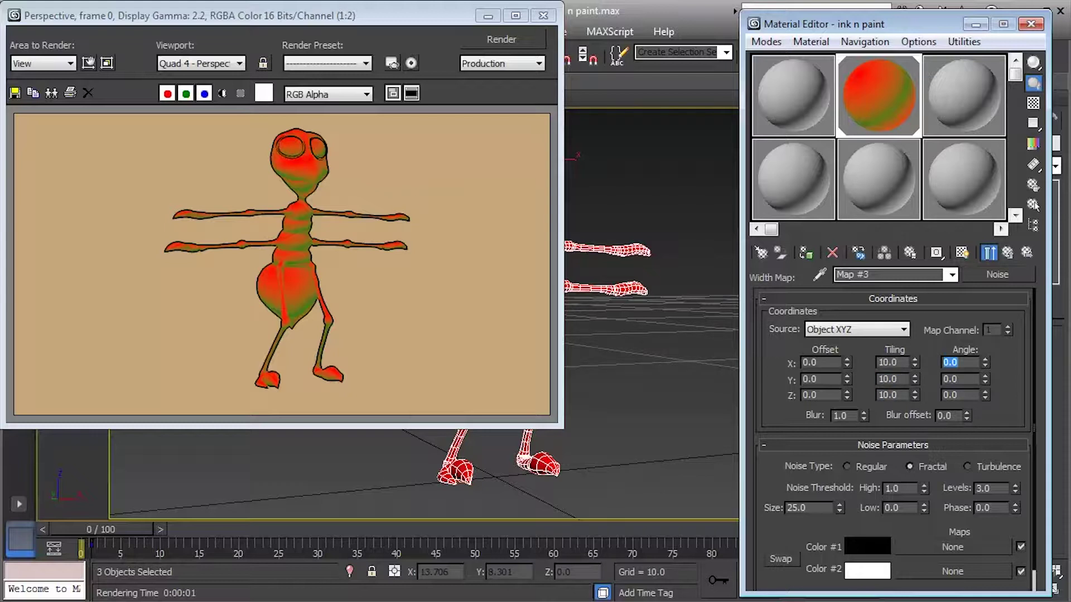
{"action": "left_click", "coordinate": [1008, 253]}
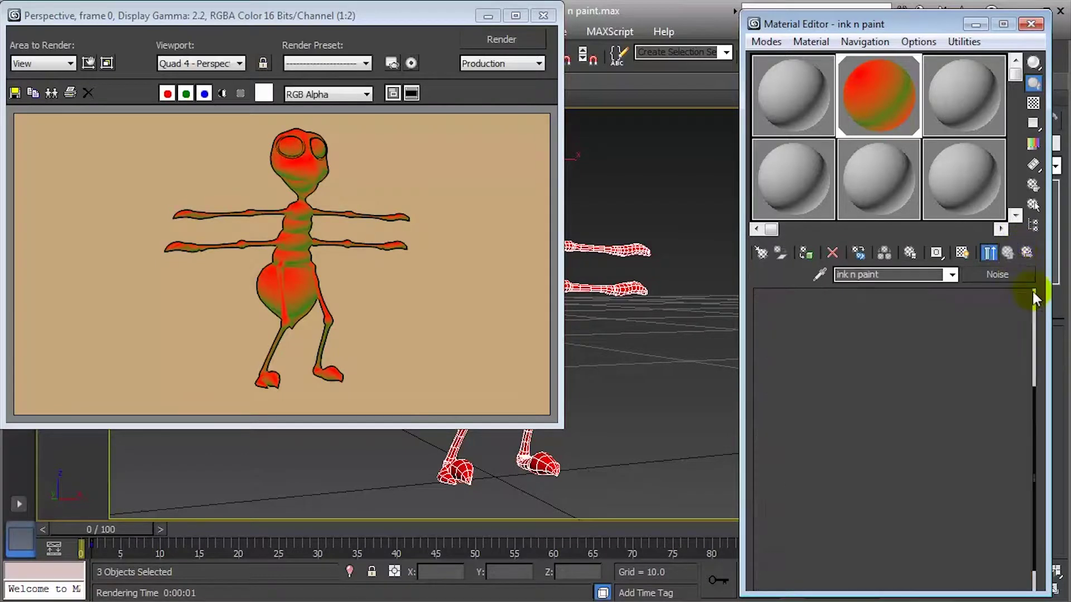
Render the character with the noise-mapped ink width and examine the outlines of its head, arms and body
{"action": "left_click", "coordinate": [502, 39]}
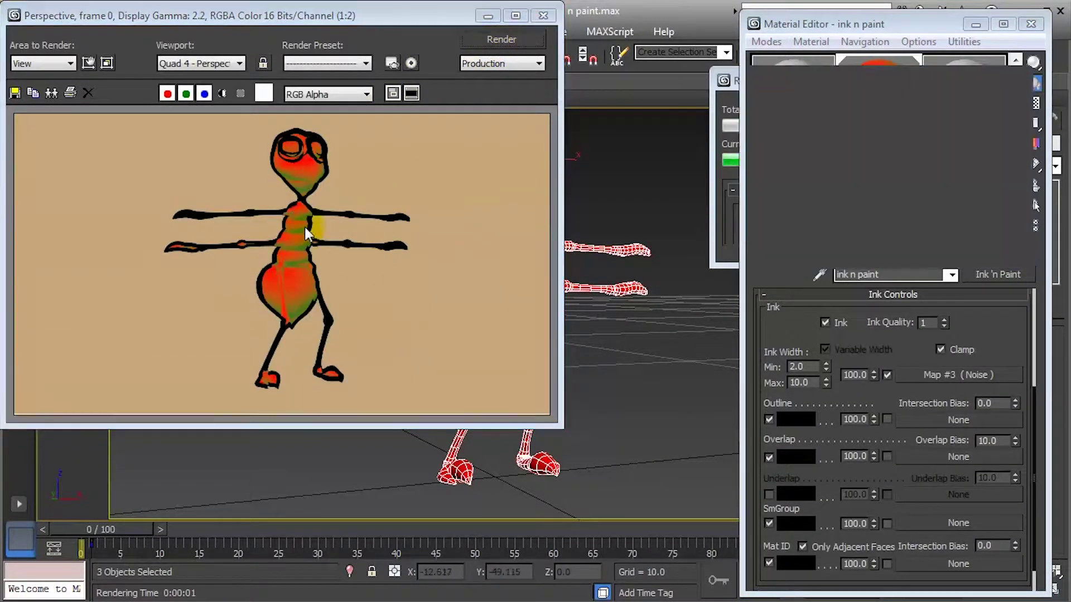
{"action": "scroll", "coordinate": [305, 225], "scroll_direction": "up", "scroll_amount": 3}
{"action": "scroll", "coordinate": [327, 256], "scroll_direction": "down", "scroll_amount": 1}
{"action": "scroll", "coordinate": [301, 237], "scroll_direction": "up", "scroll_amount": 1}
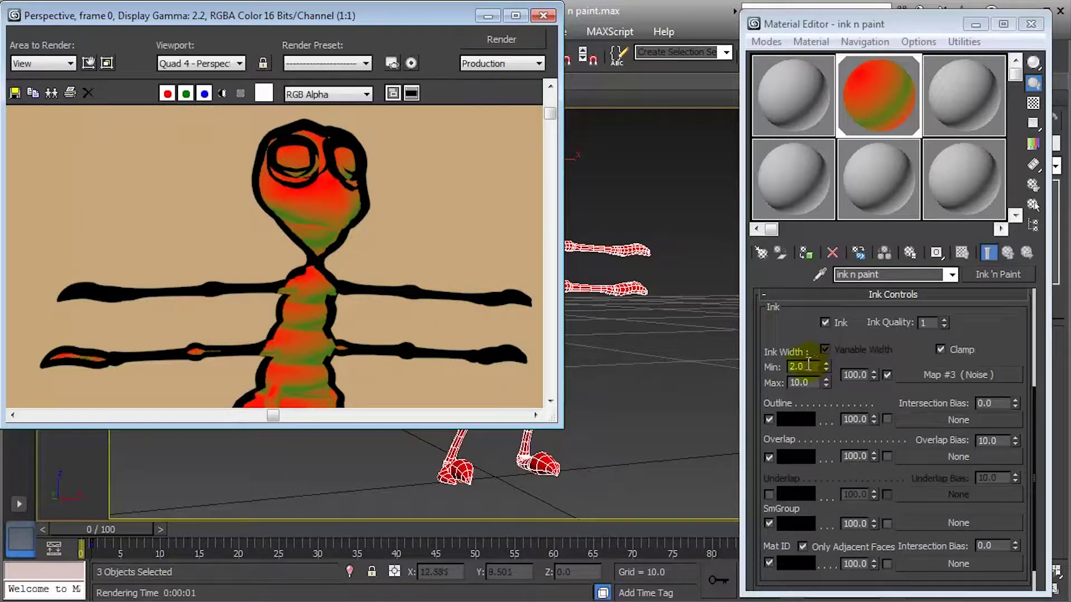
Disable Variable Width for the ink while keeping the Noise width map enabled, and render the character again
{"action": "left_click", "coordinate": [887, 374]}
{"action": "left_click", "coordinate": [825, 350]}
{"action": "left_click", "coordinate": [886, 376]}
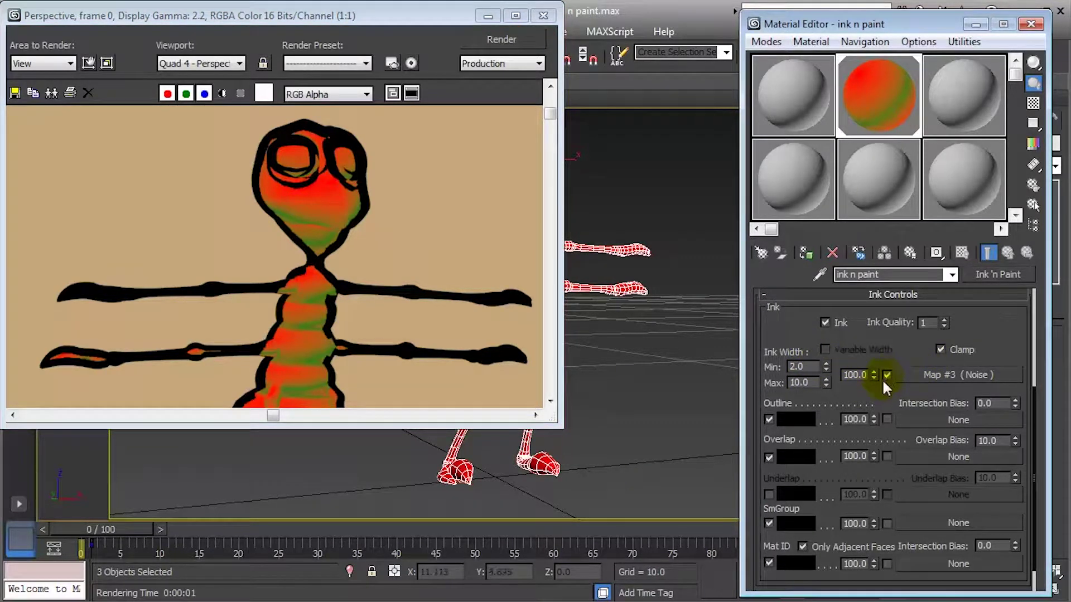
{"action": "left_click", "coordinate": [474, 39]}
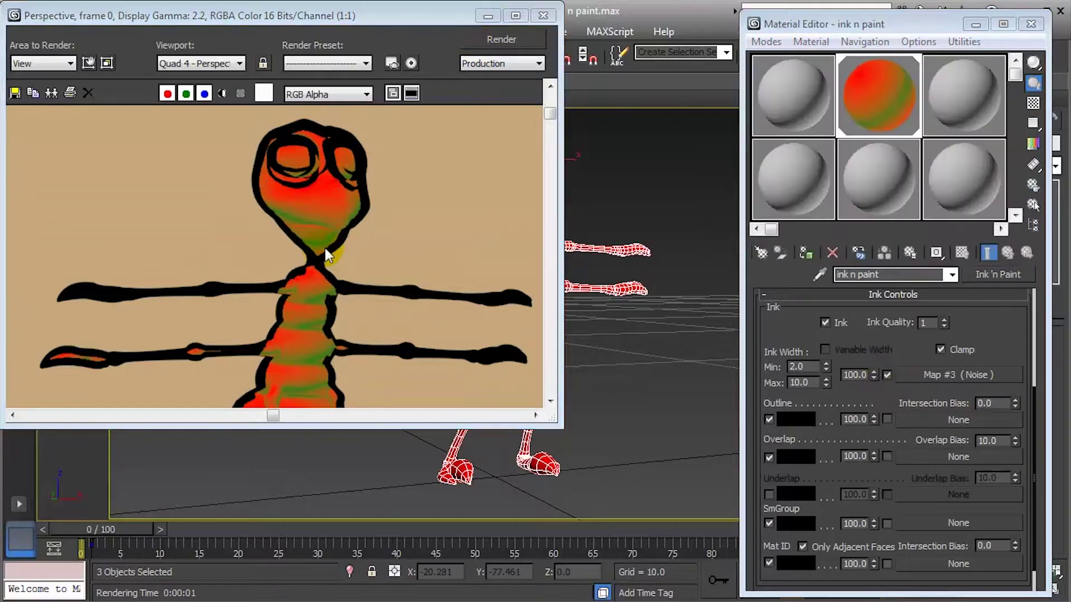
Set the Ink Width's maximum to 5 and its minimum to 1, and render the character
{"action": "double_click", "coordinate": [806, 382]}
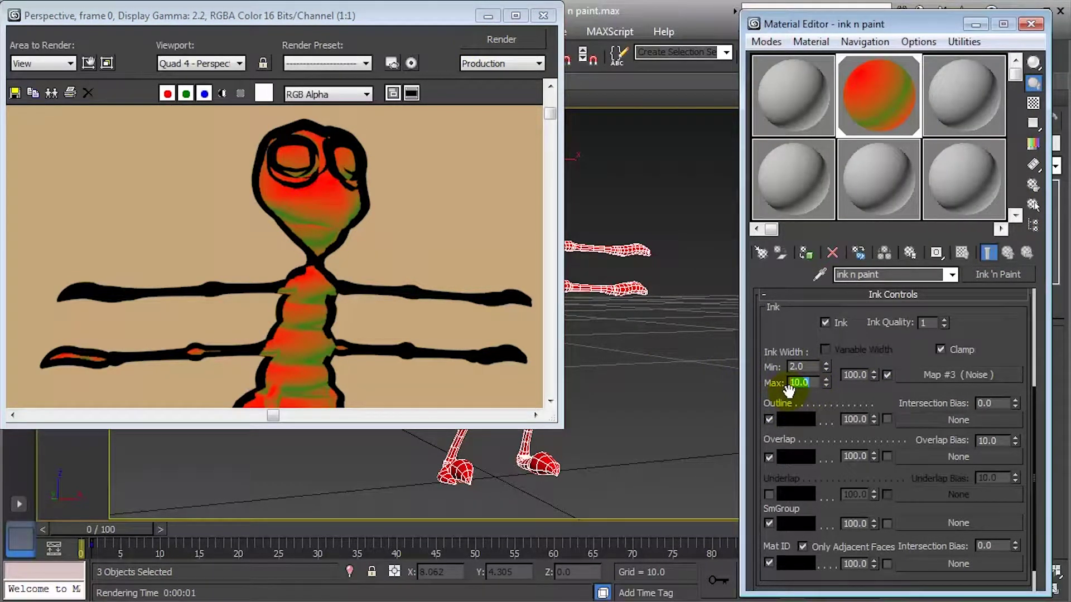
{"action": "type", "text": "5"}
{"action": "key", "text": "Return"}
{"action": "double_click", "coordinate": [803, 367]}
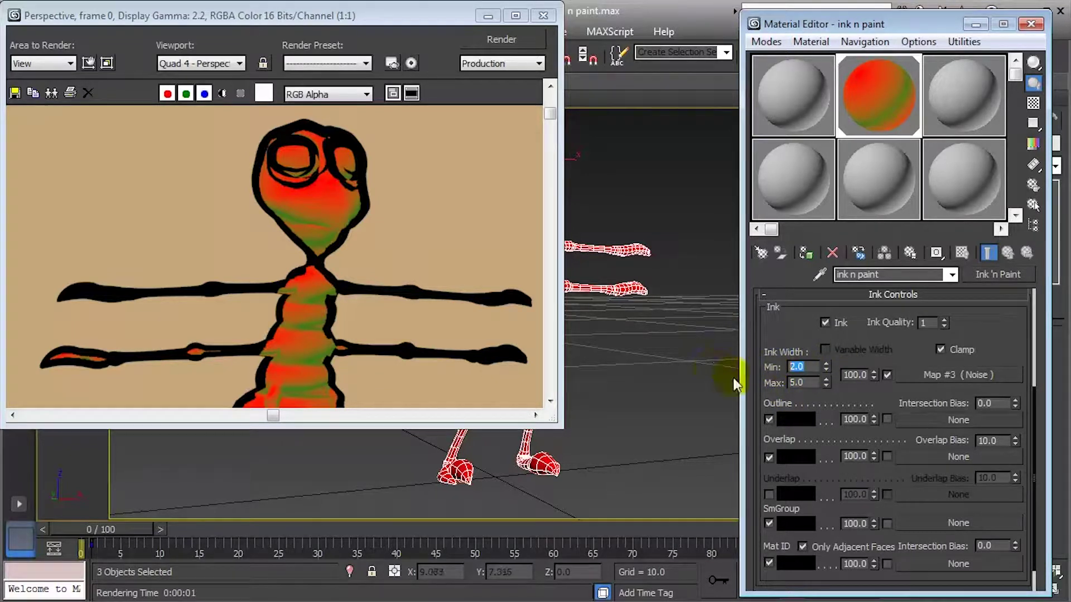
{"action": "type", "text": "01"}
{"action": "key", "text": "Return"}
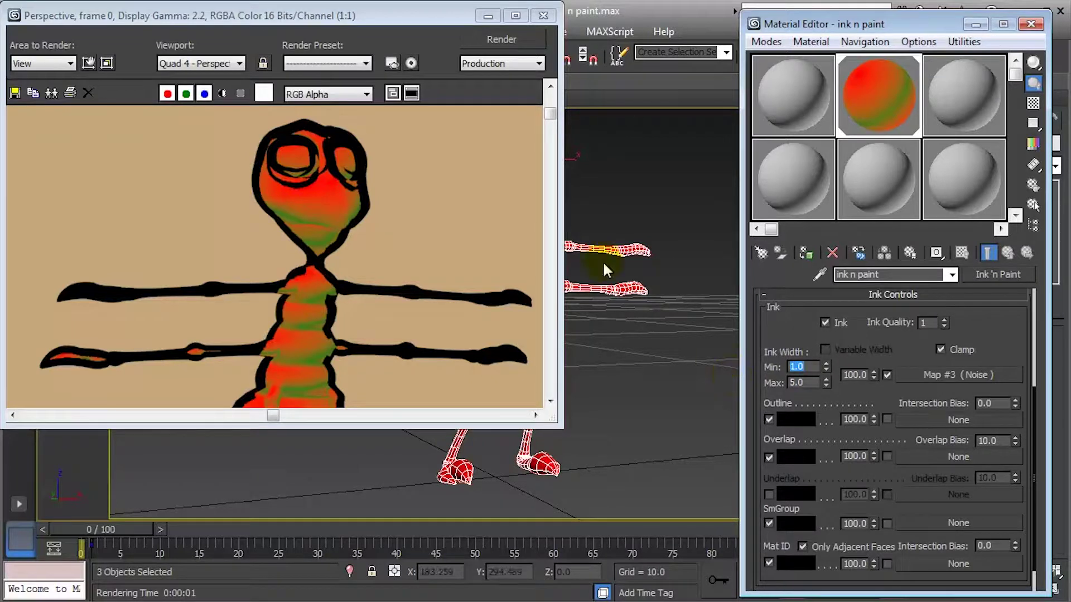
{"action": "left_click", "coordinate": [497, 39]}
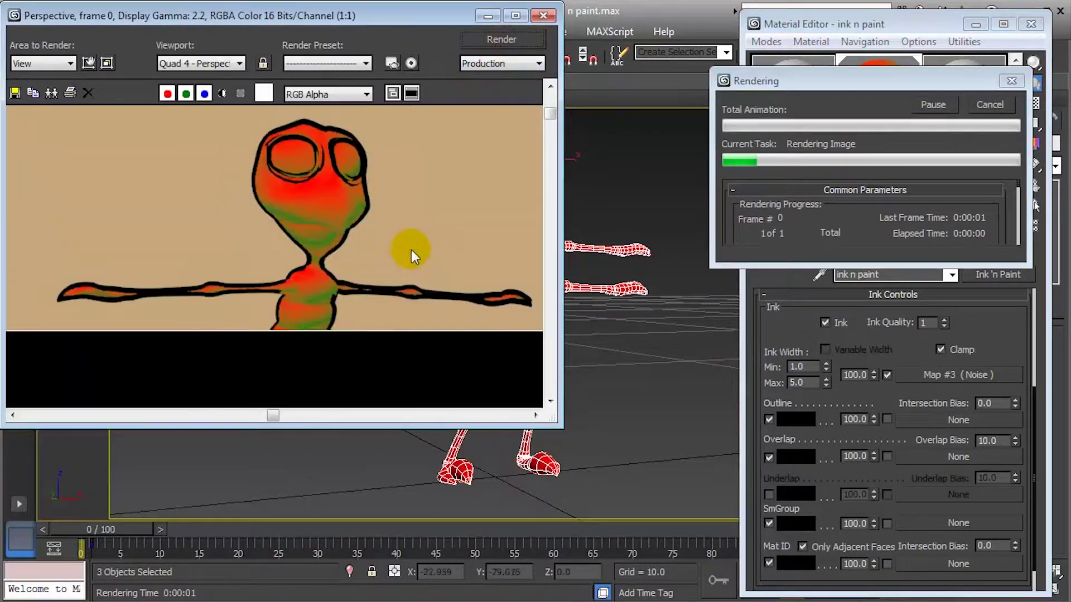
Examine the noise-driven ink lines around the neck, arms and body, both in close-up and on the whole character
{"action": "scroll", "coordinate": [334, 254], "scroll_direction": "up", "scroll_amount": 3}
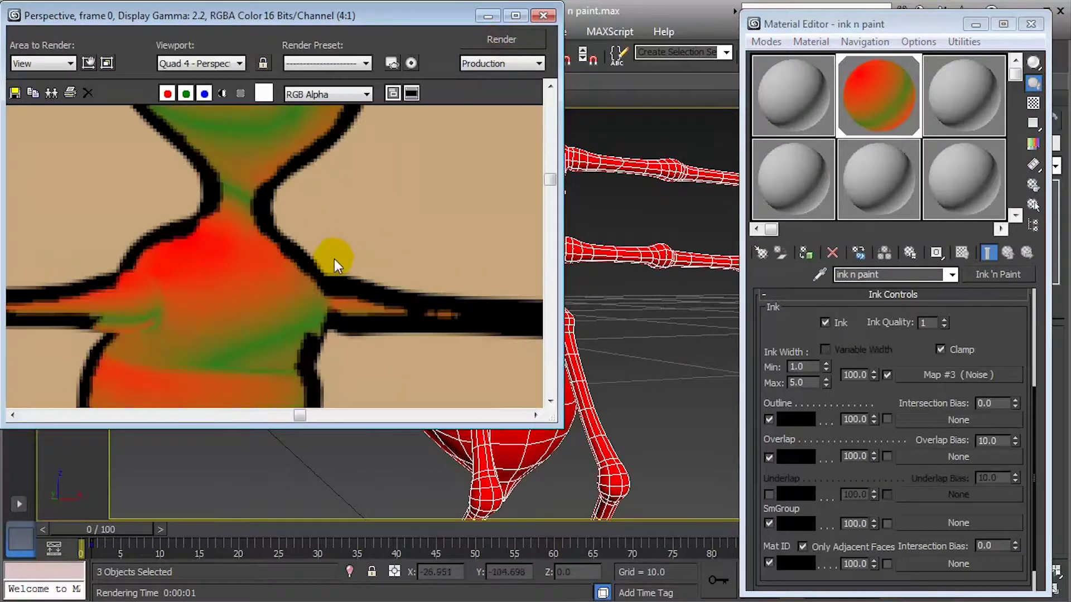
{"action": "scroll", "coordinate": [327, 234], "scroll_direction": "down", "scroll_amount": 3}
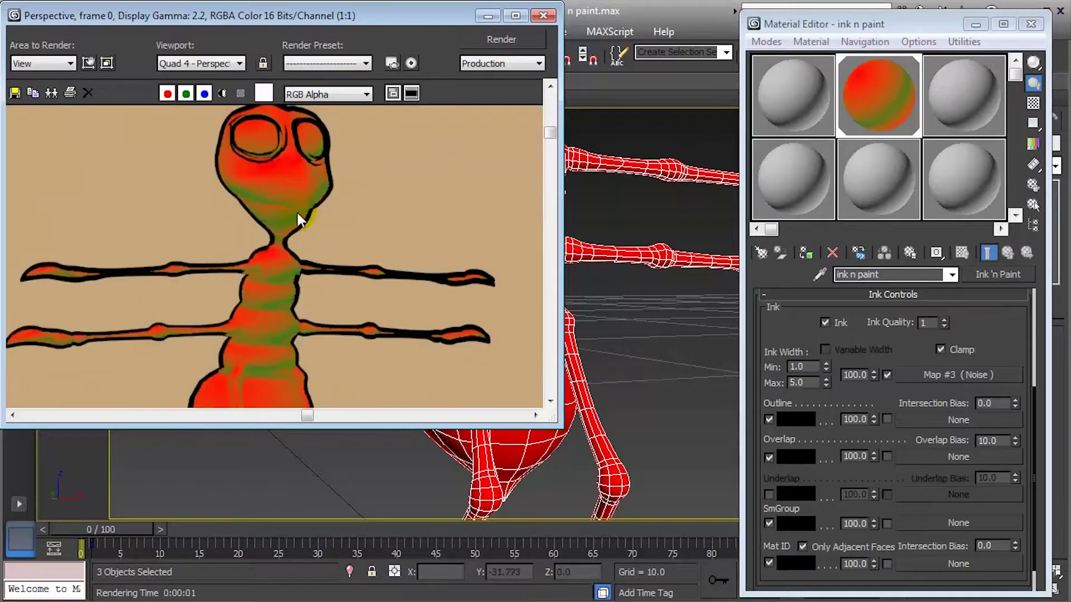
{"action": "left_click", "coordinate": [222, 235]}
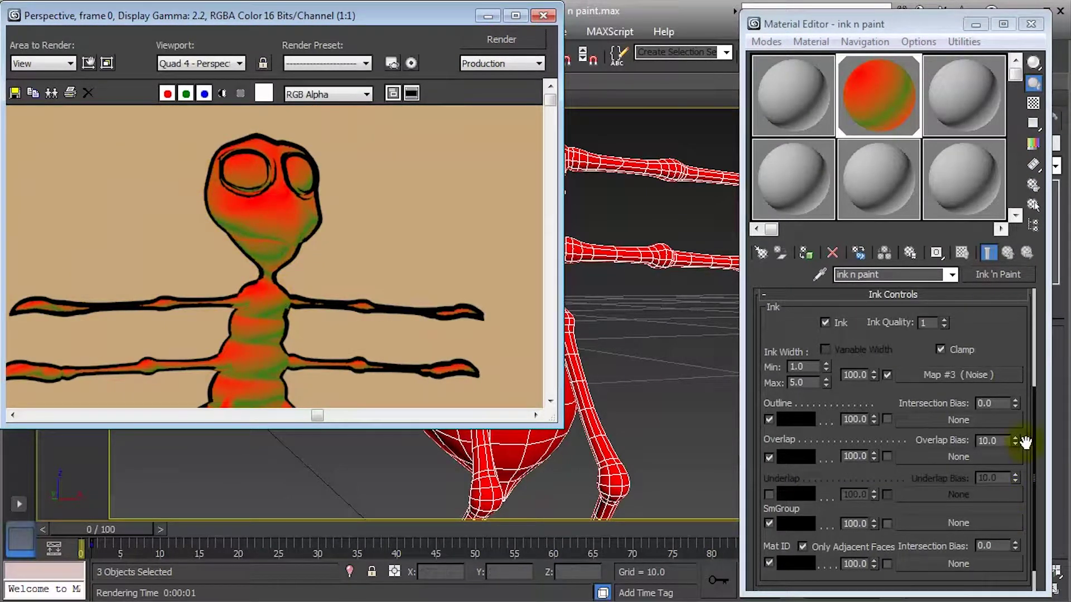
{"action": "left_click", "coordinate": [811, 367]}
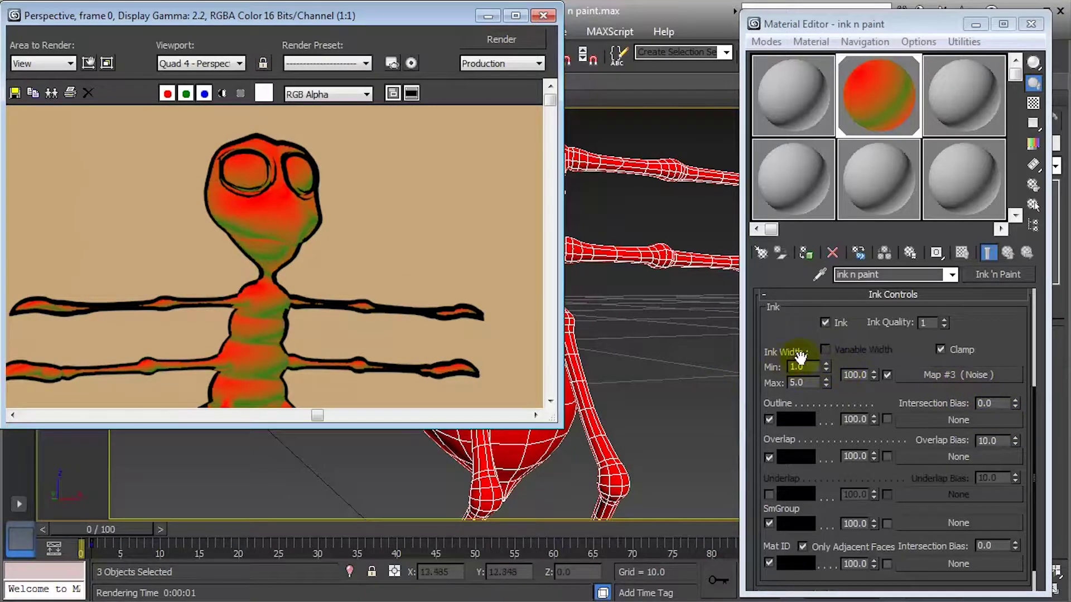
{"action": "scroll", "coordinate": [207, 187], "scroll_direction": "down", "scroll_amount": 1}
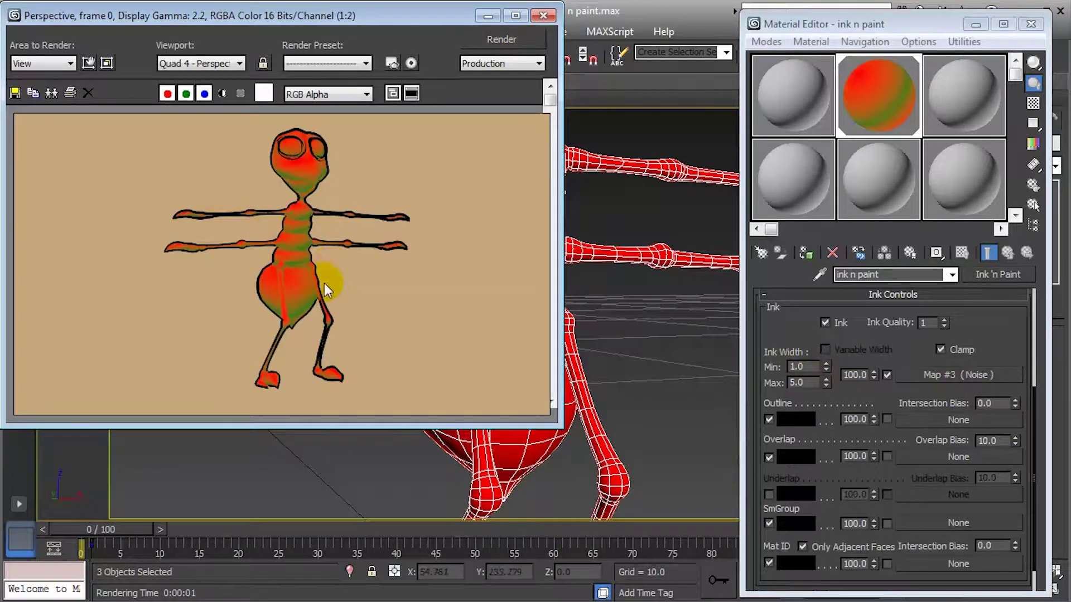
{"action": "left_click", "coordinate": [622, 339]}
{"action": "scroll", "coordinate": [620, 340], "scroll_direction": "down", "scroll_amount": 3}
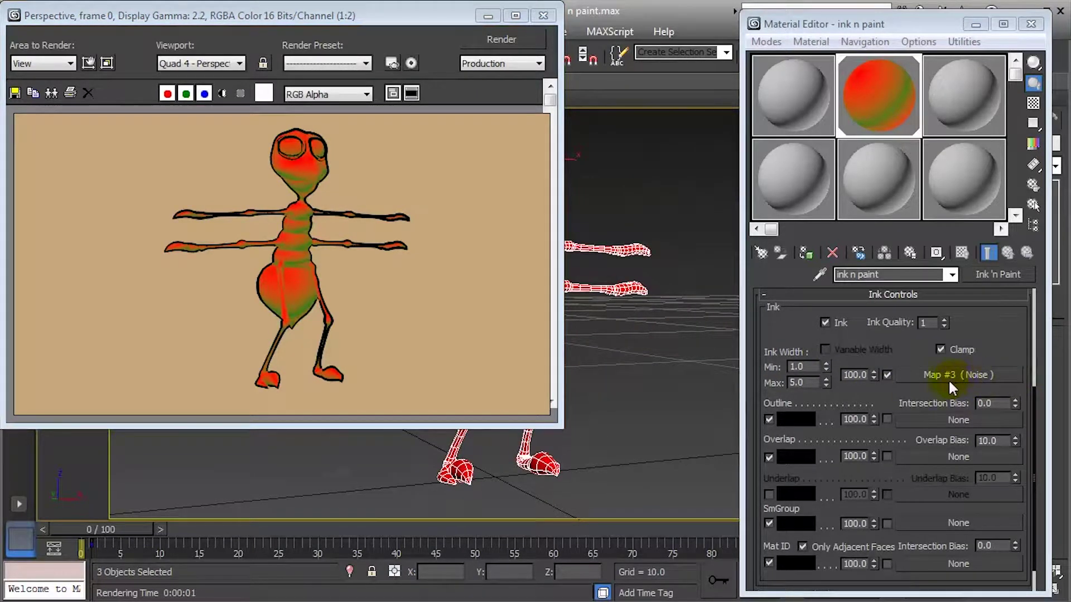
Set the Outline's Intersection Bias to 0.5 and render with the character's head in close-up
{"action": "left_click", "coordinate": [863, 375]}
{"action": "left_click_drag", "start_coordinate": [856, 402], "coordinate": [856, 340]}
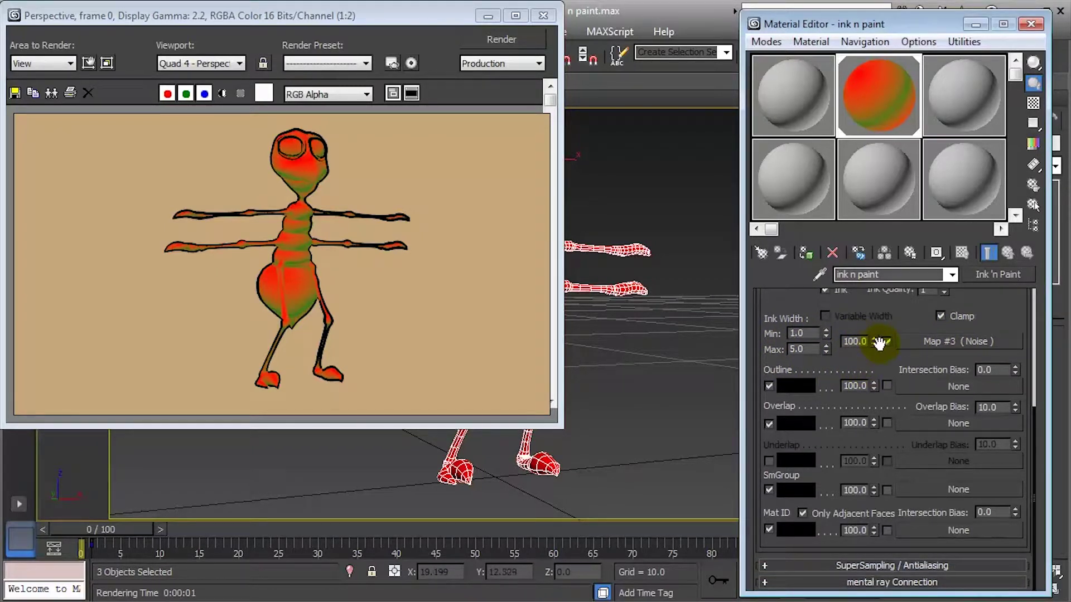
{"action": "left_click", "coordinate": [937, 368]}
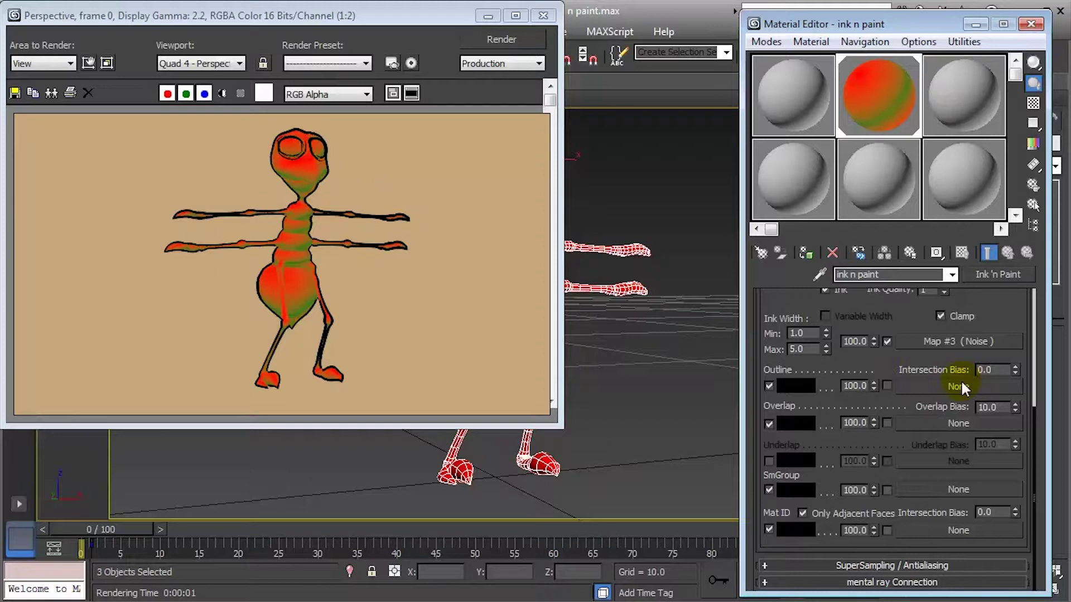
{"action": "left_click", "coordinate": [262, 227], "text": "ctrl"}
{"action": "left_click", "coordinate": [325, 202], "text": "ctrl"}
{"action": "middle_click_drag", "start_coordinate": [233, 166], "coordinate": [276, 254]}
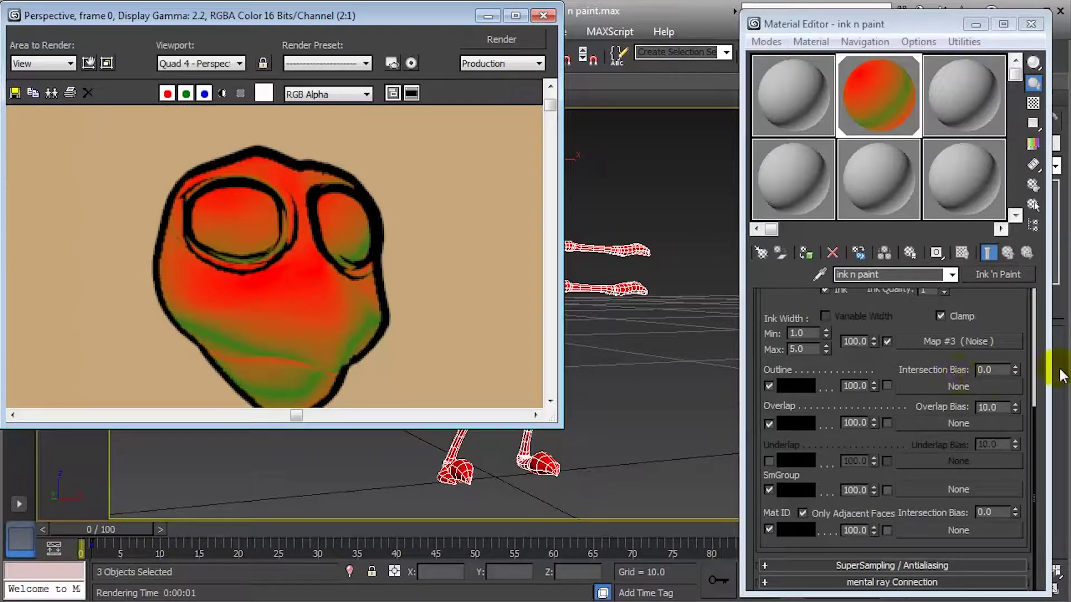
{"action": "left_click", "coordinate": [1014, 366]}
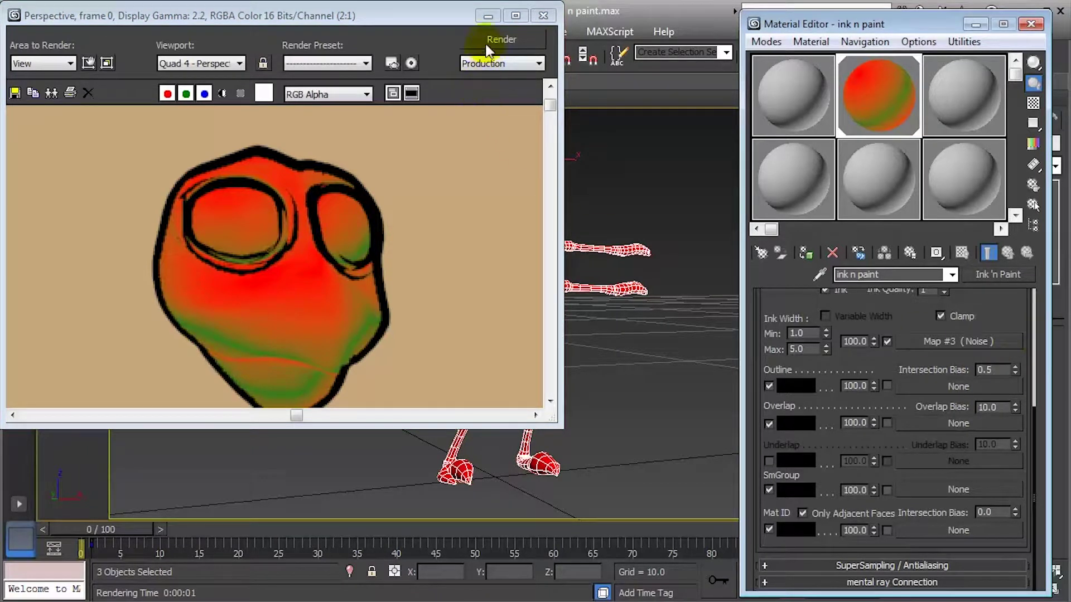
{"action": "left_click", "coordinate": [501, 39]}
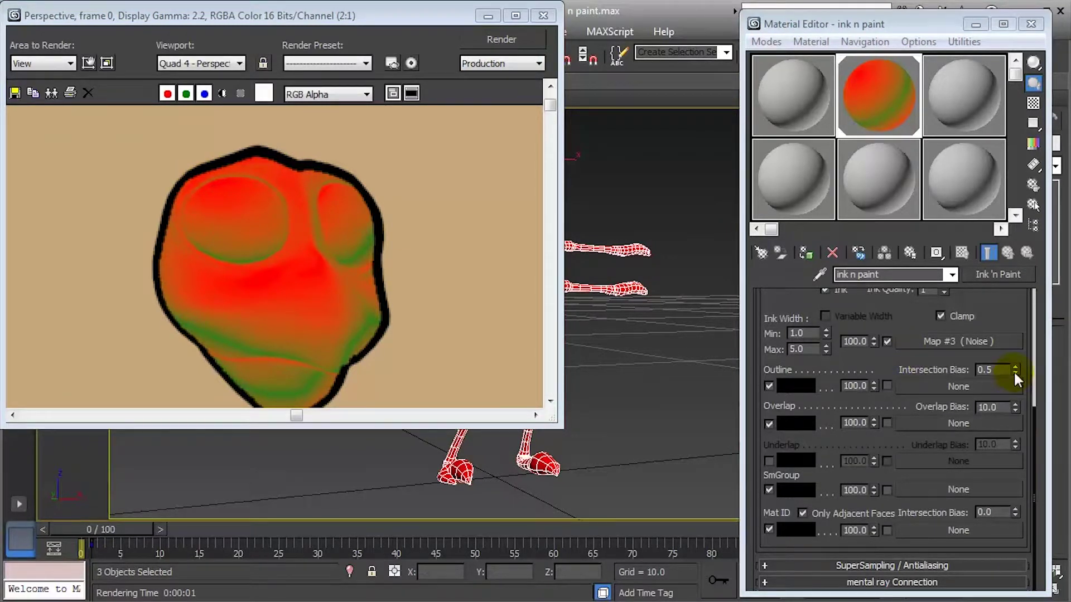
Lower the Outline's Intersection Bias to 0.2 and to 0.1, rendering the head at each value
{"action": "left_click_drag", "start_coordinate": [1013, 370], "coordinate": [1012, 385]}
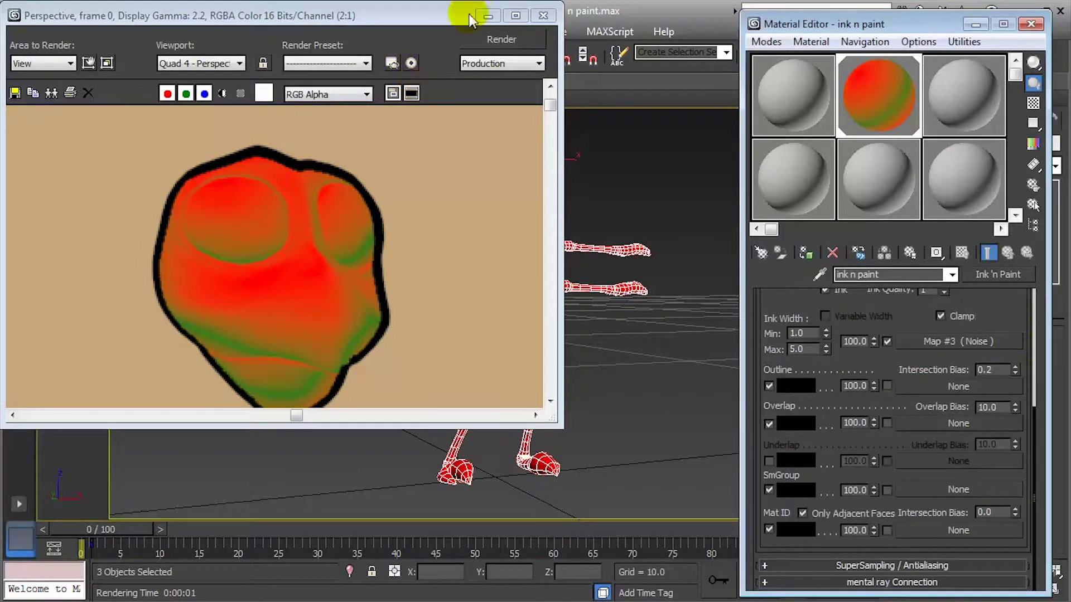
{"action": "left_click", "coordinate": [480, 38]}
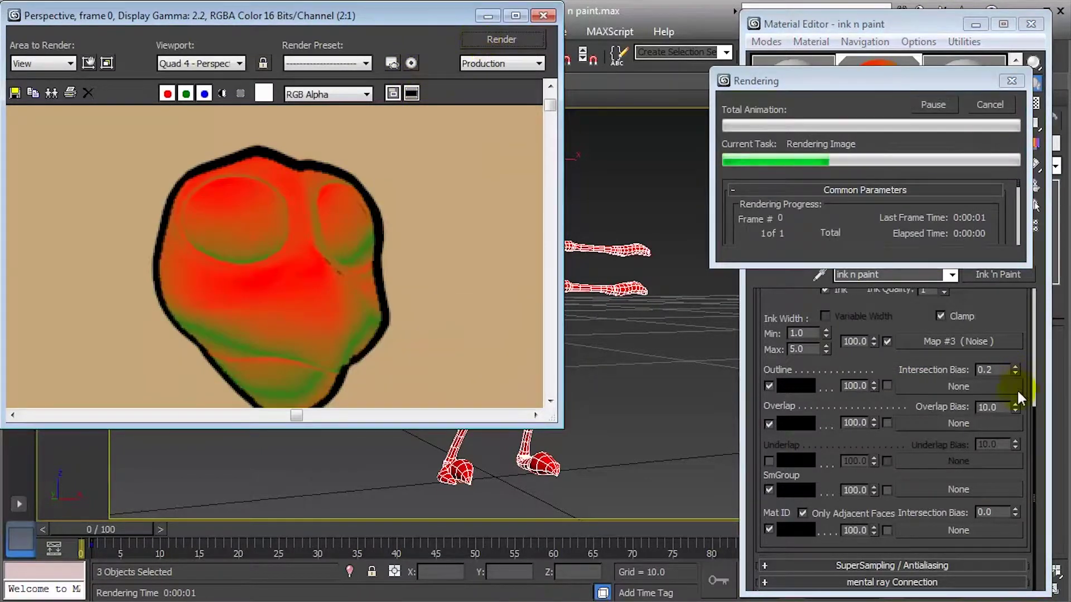
{"action": "left_click", "coordinate": [1013, 372]}
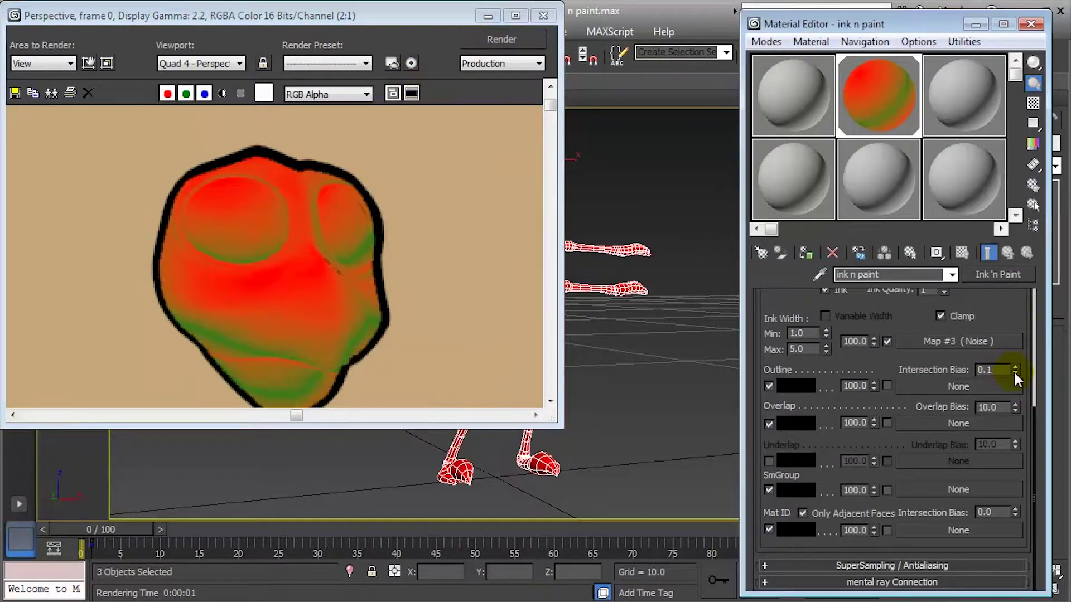
{"action": "left_click", "coordinate": [490, 43]}
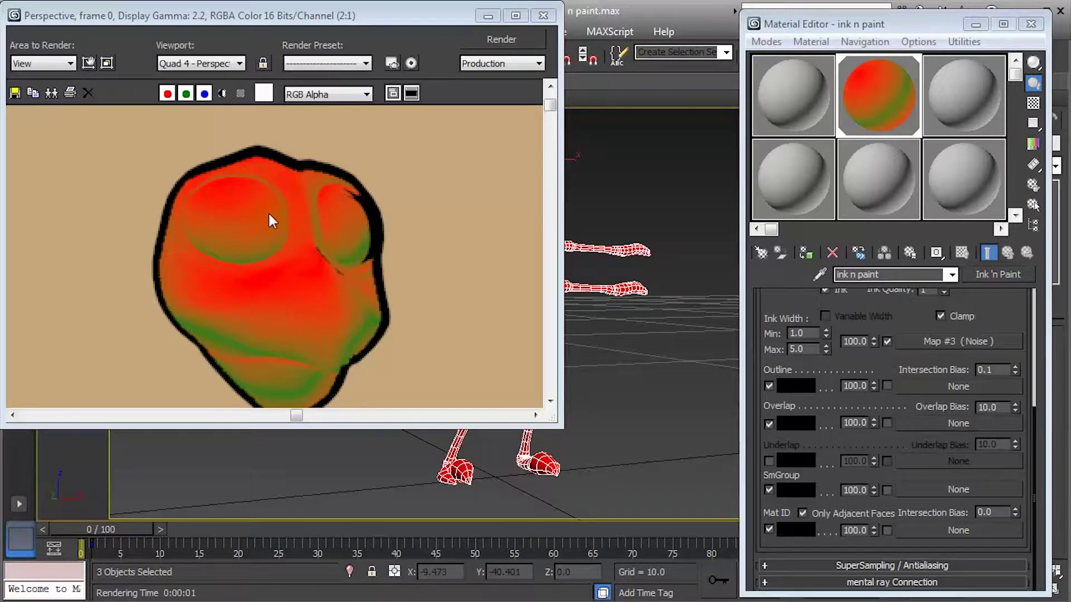
Set the Outline's Intersection Bias to -0.2 and render the head to check the ink around the eyes
{"action": "left_click", "coordinate": [1035, 418]}
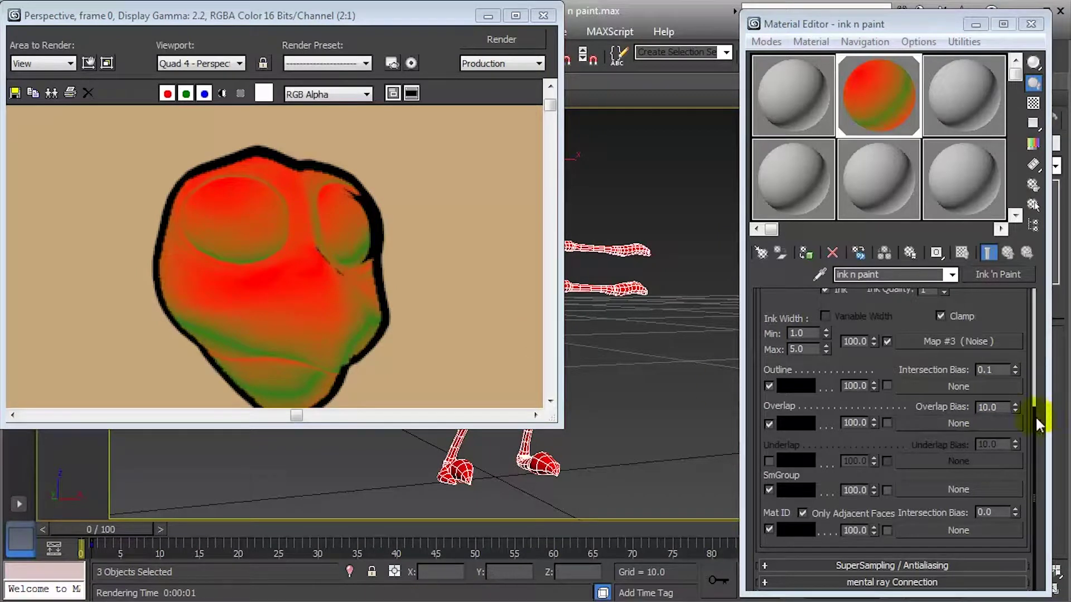
{"action": "left_click_drag", "start_coordinate": [1015, 367], "coordinate": [1015, 370]}
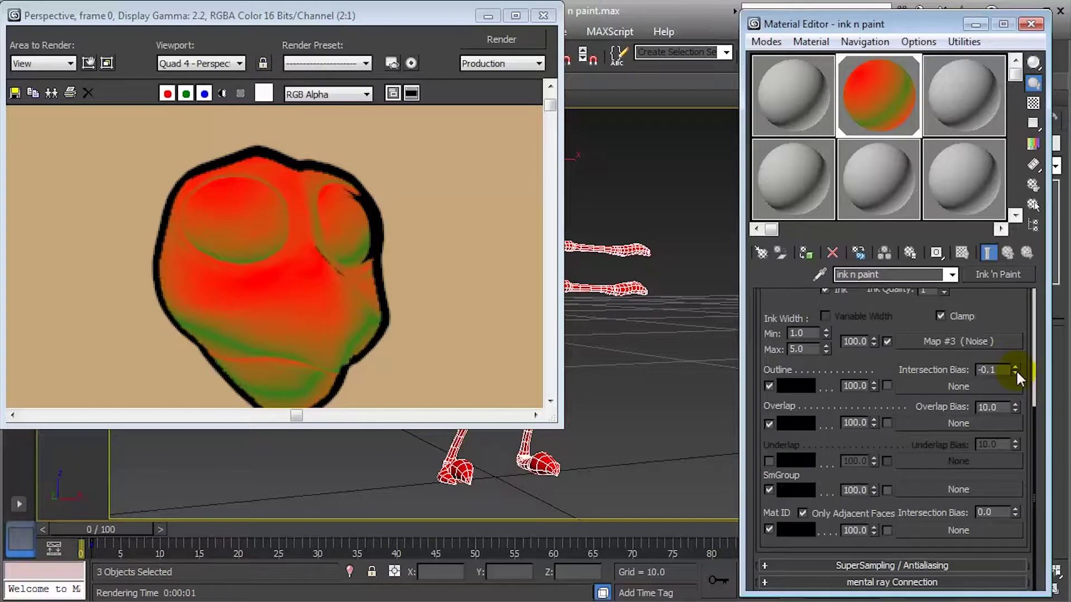
{"action": "left_click", "coordinate": [504, 40]}
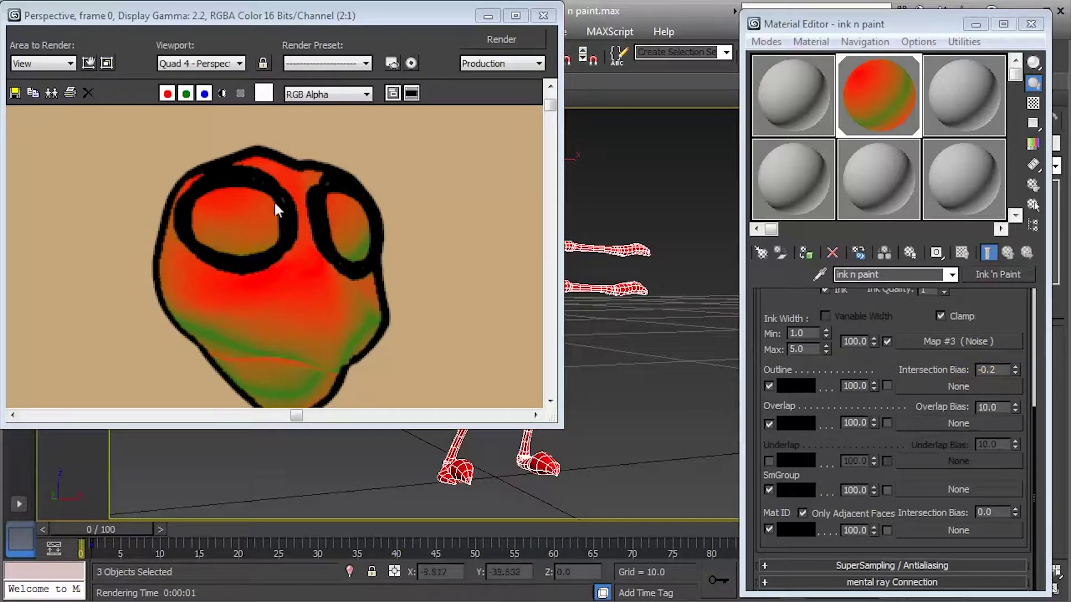
Reset the Outline's Intersection Bias to 0.0 and render the head for comparison
{"action": "left_click", "coordinate": [1014, 369]}
{"action": "right_click", "coordinate": [1014, 366]}
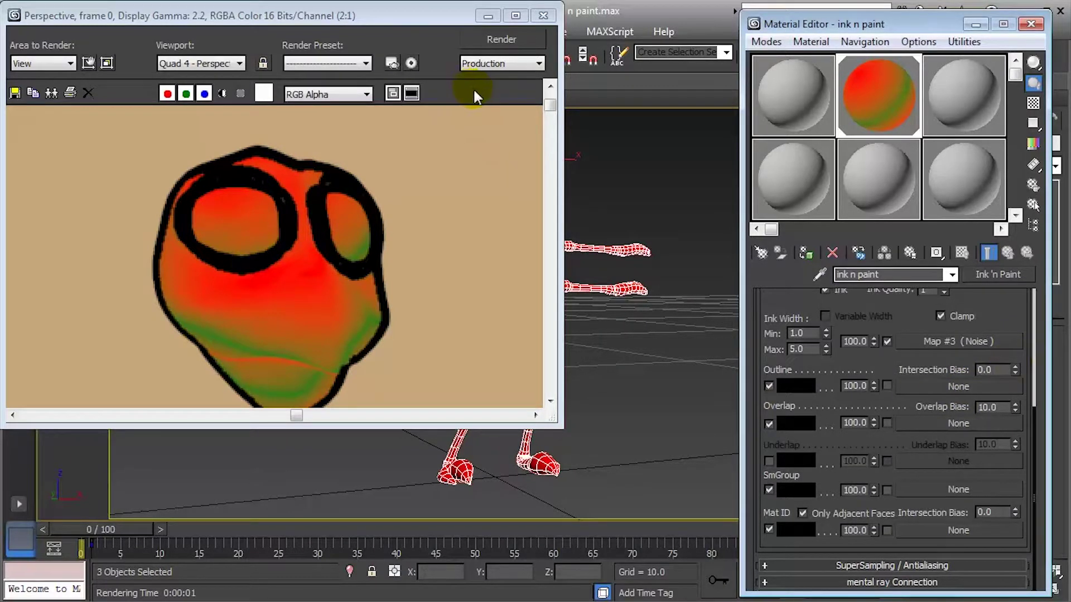
{"action": "left_click", "coordinate": [472, 44]}
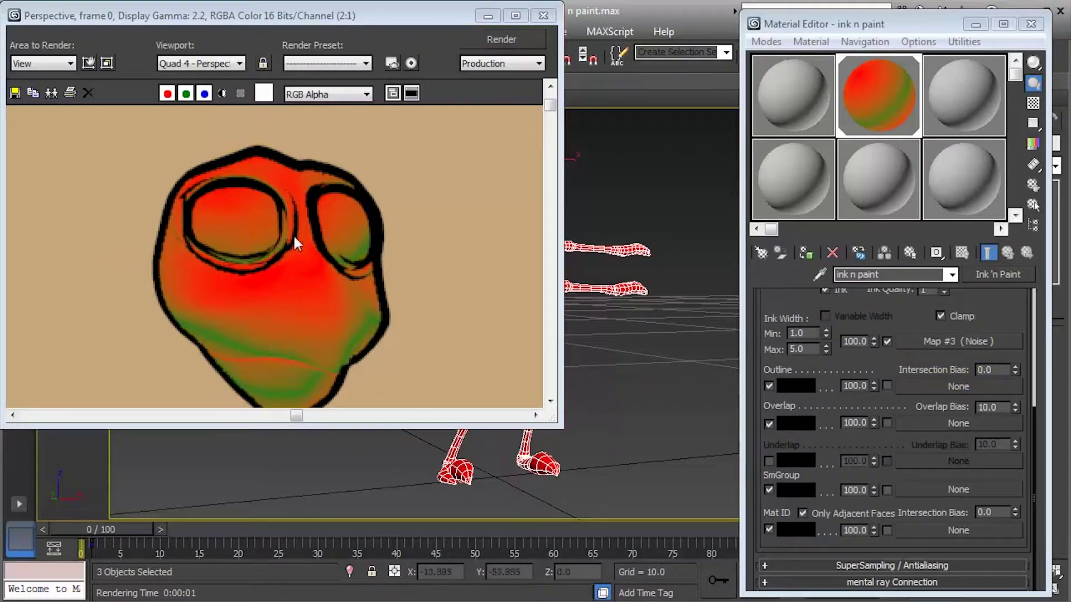
Render the head with the Outline's Intersection Bias at 0.1 and at 0.02, and reset the bias to 0.0
{"action": "left_click", "coordinate": [1015, 366]}
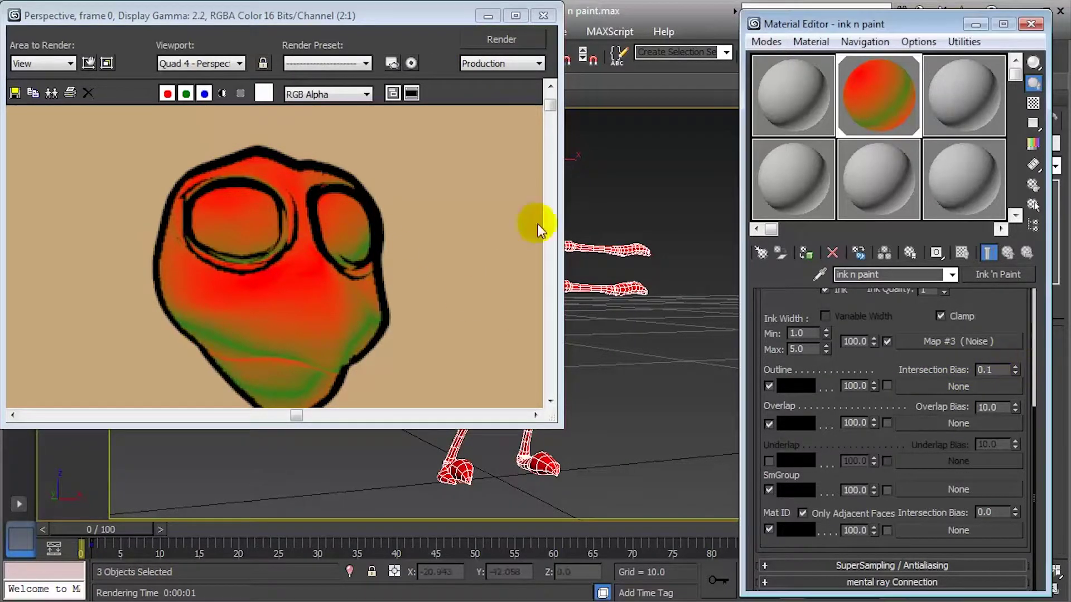
{"action": "left_click", "coordinate": [503, 38]}
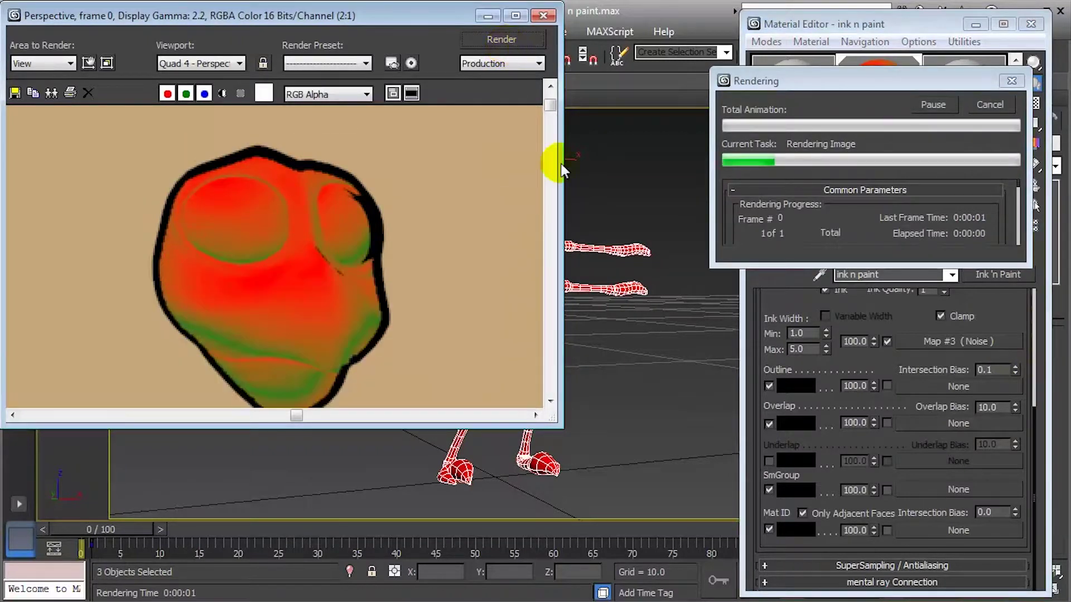
{"action": "left_click", "coordinate": [979, 368]}
{"action": "type", "text": "0.02"}
{"action": "key", "text": "Return"}
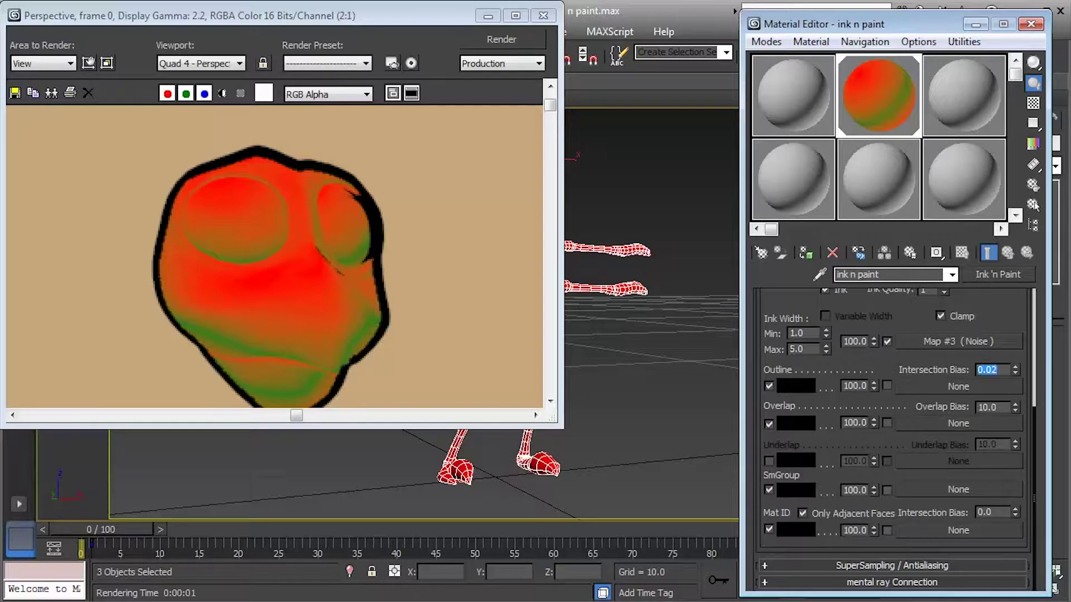
{"action": "left_click", "coordinate": [480, 38]}
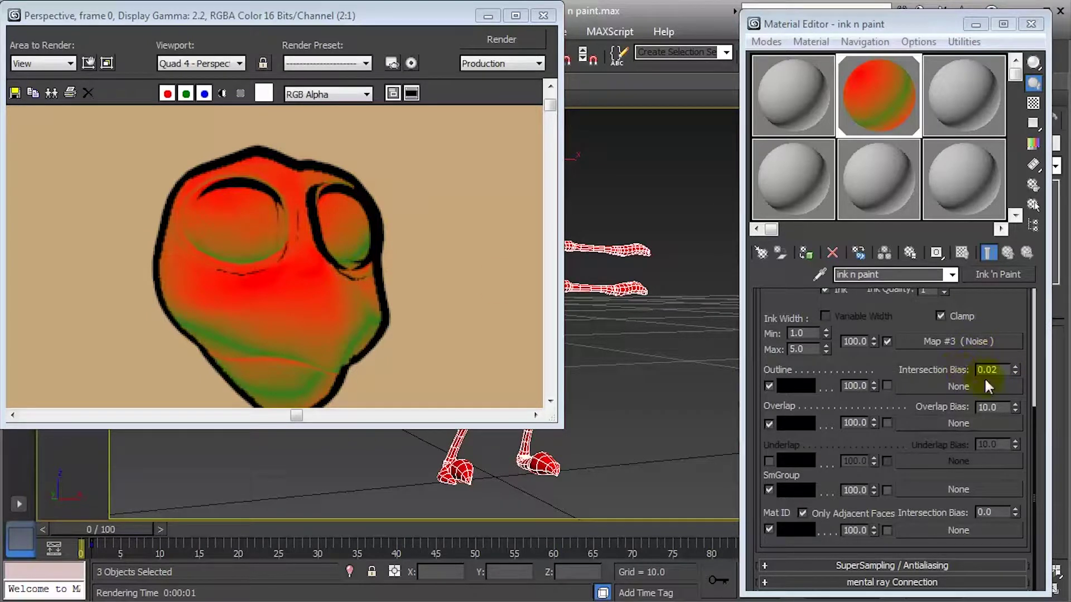
{"action": "right_click", "coordinate": [1013, 372]}
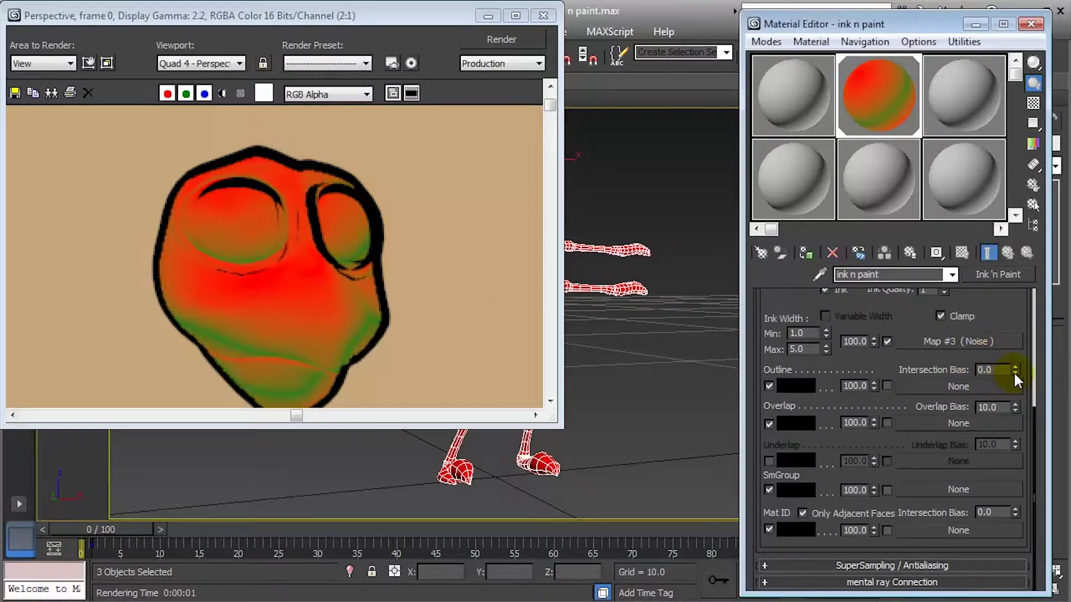
Disable the Overlap, SmGroup and Mat ID ink components so that only the Outline stays enabled
{"action": "left_click", "coordinate": [457, 228]}
{"action": "scroll", "coordinate": [409, 234], "scroll_direction": "down", "scroll_amount": 3}
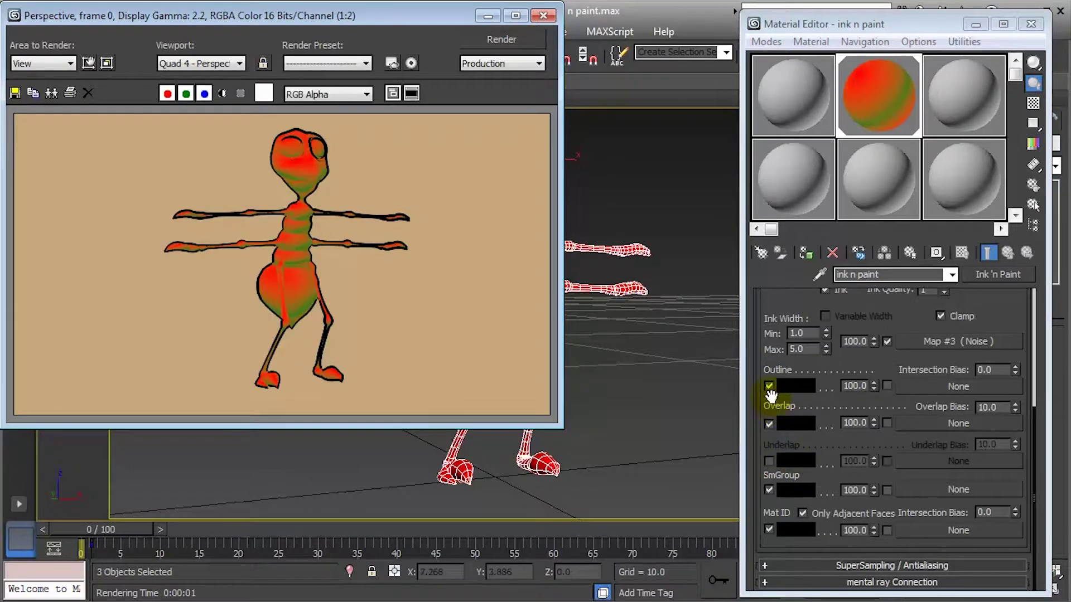
{"action": "left_click", "coordinate": [769, 423]}
{"action": "left_click", "coordinate": [769, 490]}
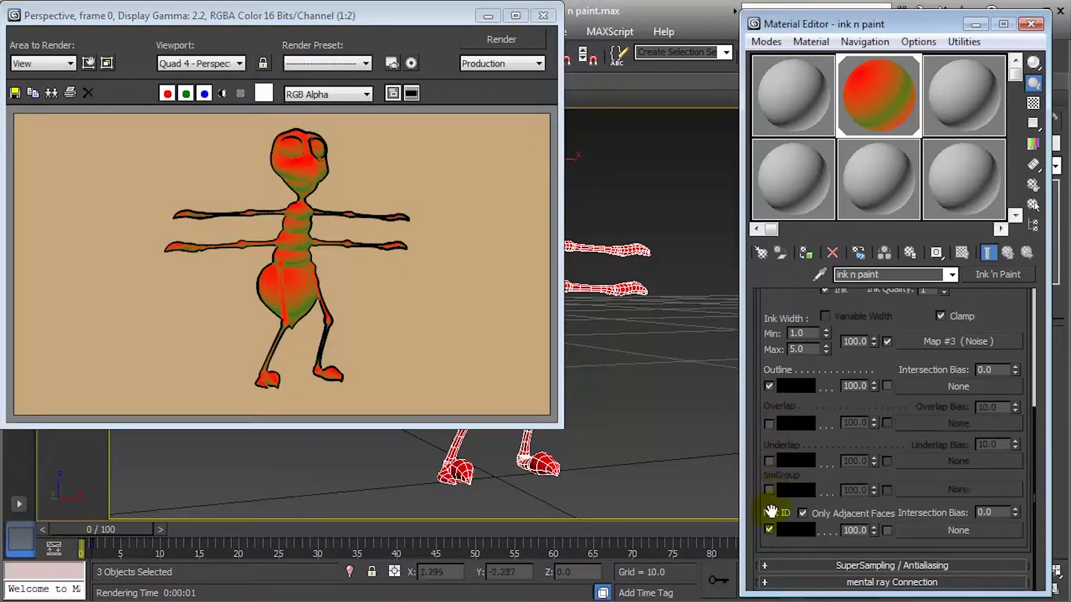
{"action": "left_click", "coordinate": [769, 529]}
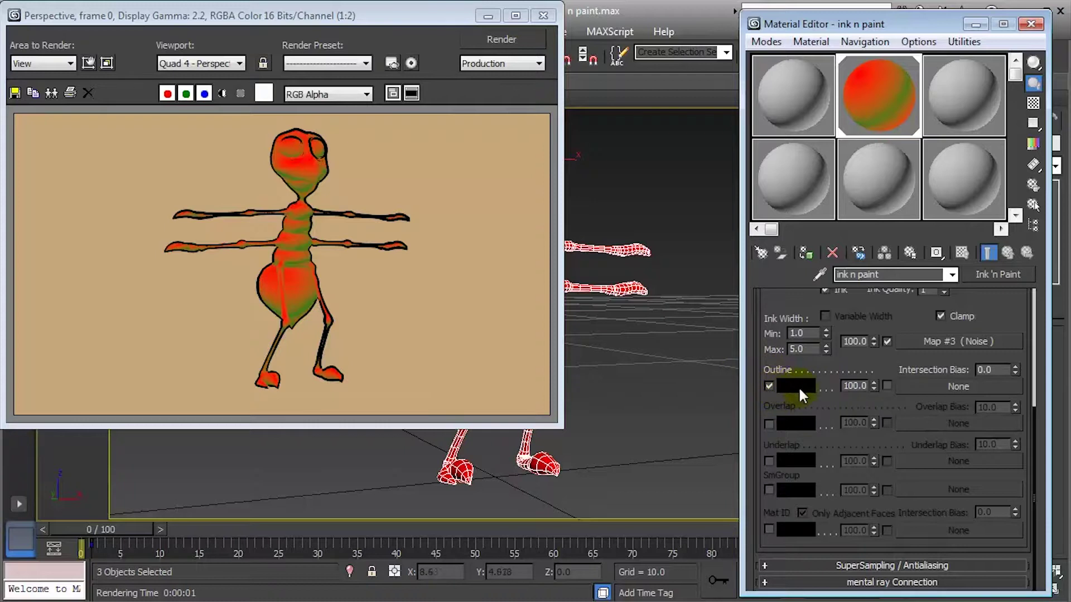
Turn off the material's Lighted paint fill and render the ant with ink lines only
{"action": "mouse_move", "coordinate": [796, 298]}
{"action": "left_mouse_down"}
{"action": "mouse_move", "coordinate": [805, 468]}
{"action": "mouse_move", "coordinate": [806, 340]}
{"action": "left_mouse_up"}
{"action": "left_click", "coordinate": [770, 333]}
{"action": "left_click", "coordinate": [473, 39]}
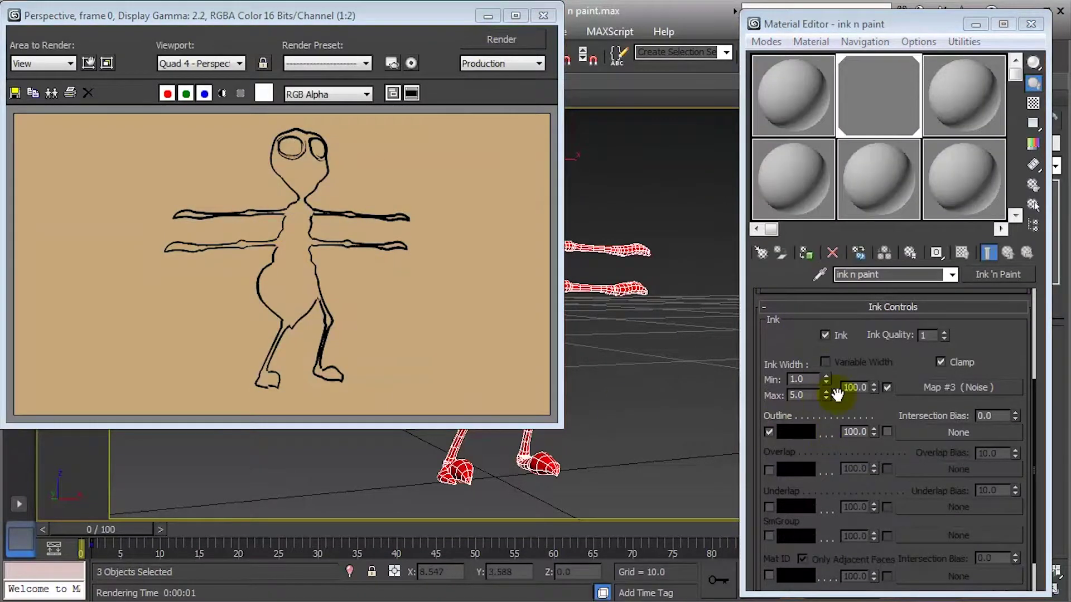
Disable the Noise map on the Ink Width and render the ant with a uniform line
{"action": "left_click_drag", "start_coordinate": [830, 418], "coordinate": [829, 392]}
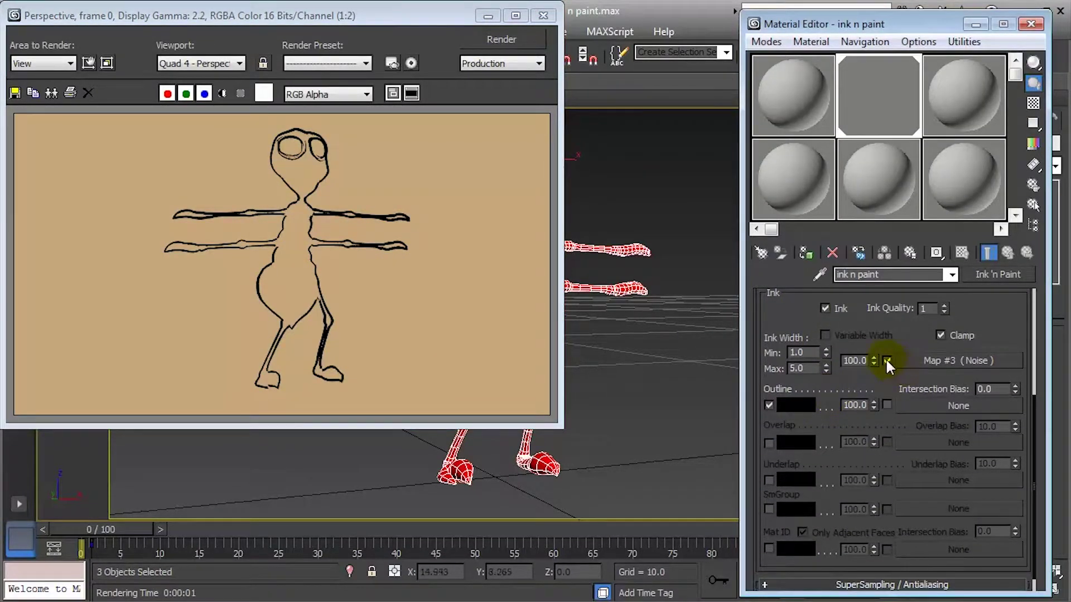
{"action": "left_click", "coordinate": [886, 361]}
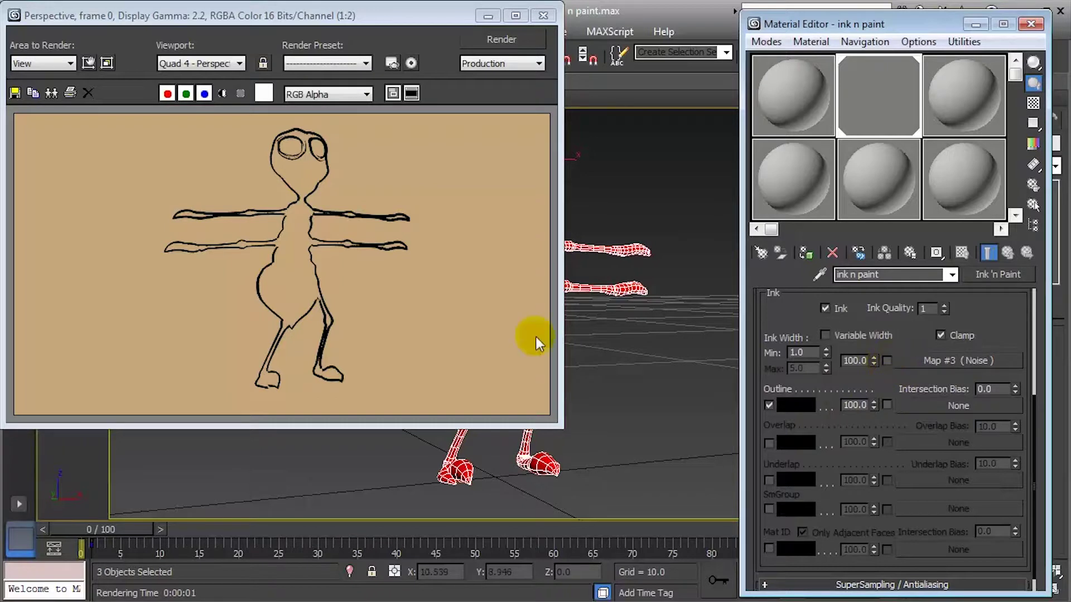
{"action": "left_click", "coordinate": [499, 44]}
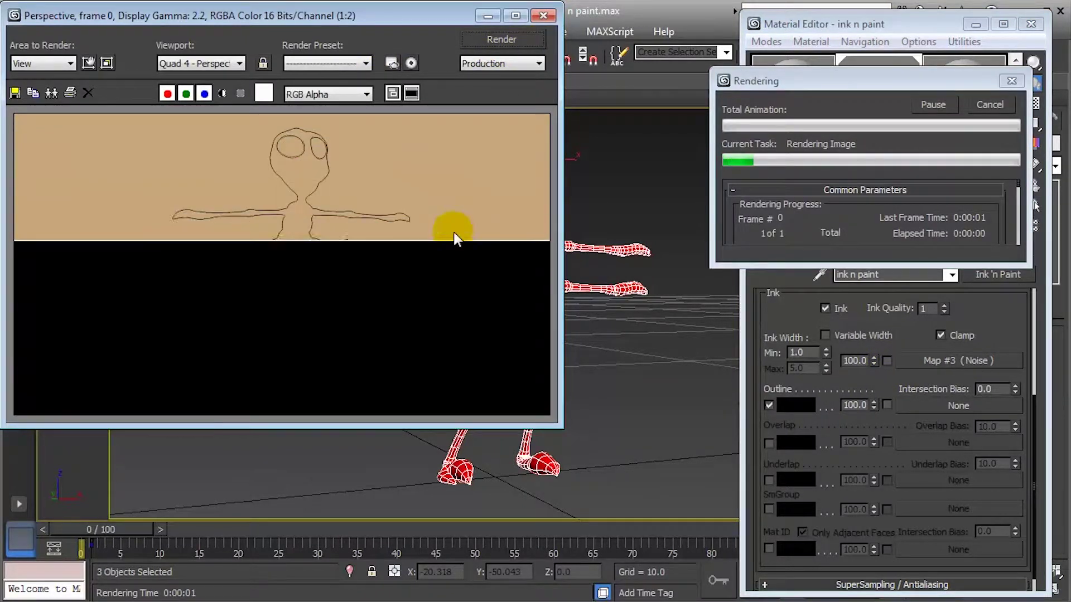
Set the minimum Ink Width to 2 and render the ant
{"action": "left_click", "coordinate": [815, 361]}
{"action": "double_click", "coordinate": [818, 357]}
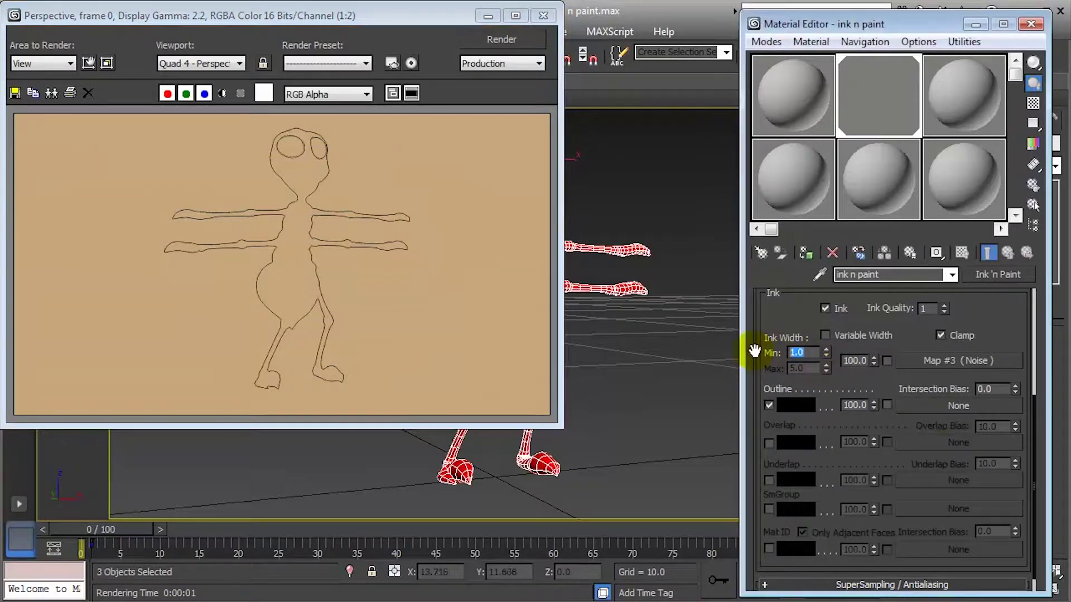
{"action": "type", "text": "2"}
{"action": "key", "text": "Return"}
{"action": "left_click", "coordinate": [492, 41]}
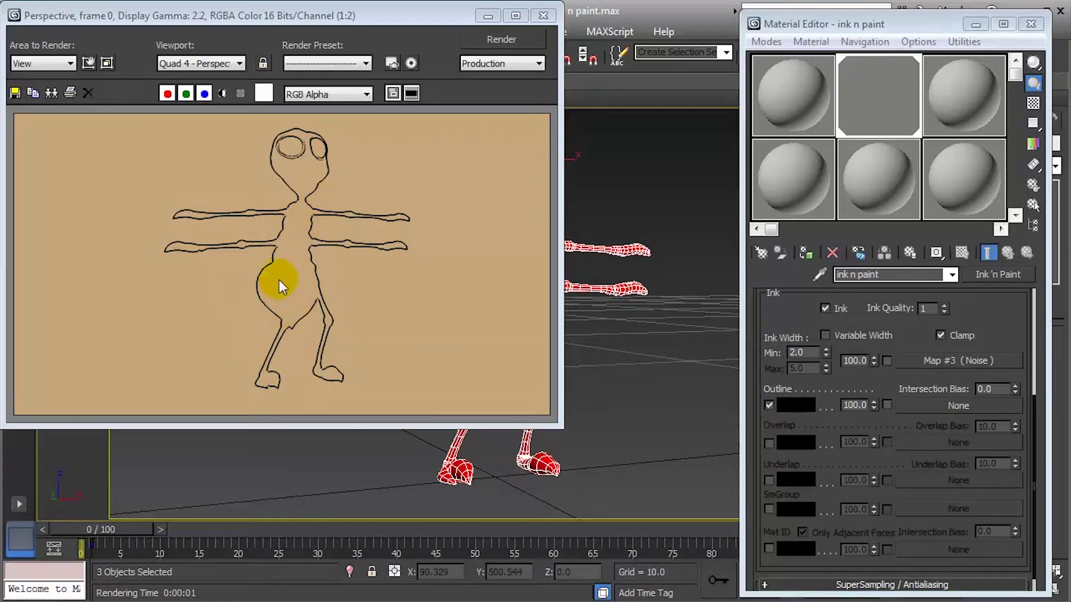
{"action": "left_click_drag", "start_coordinate": [346, 14], "coordinate": [929, 65]}
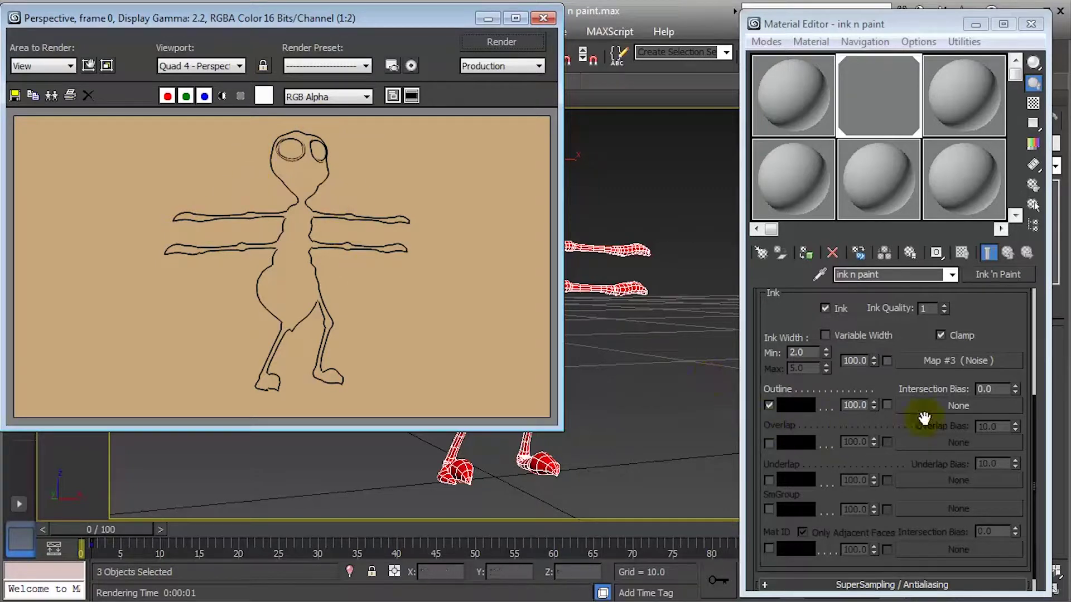
Change the Outline ink color to blue (0, 46, 243) and render the ant
{"action": "left_click", "coordinate": [797, 404]}
{"action": "mouse_move", "coordinate": [478, 145]}
{"action": "left_mouse_down"}
{"action": "mouse_move", "coordinate": [536, 137]}
{"action": "mouse_move", "coordinate": [502, 117]}
{"action": "left_mouse_up"}
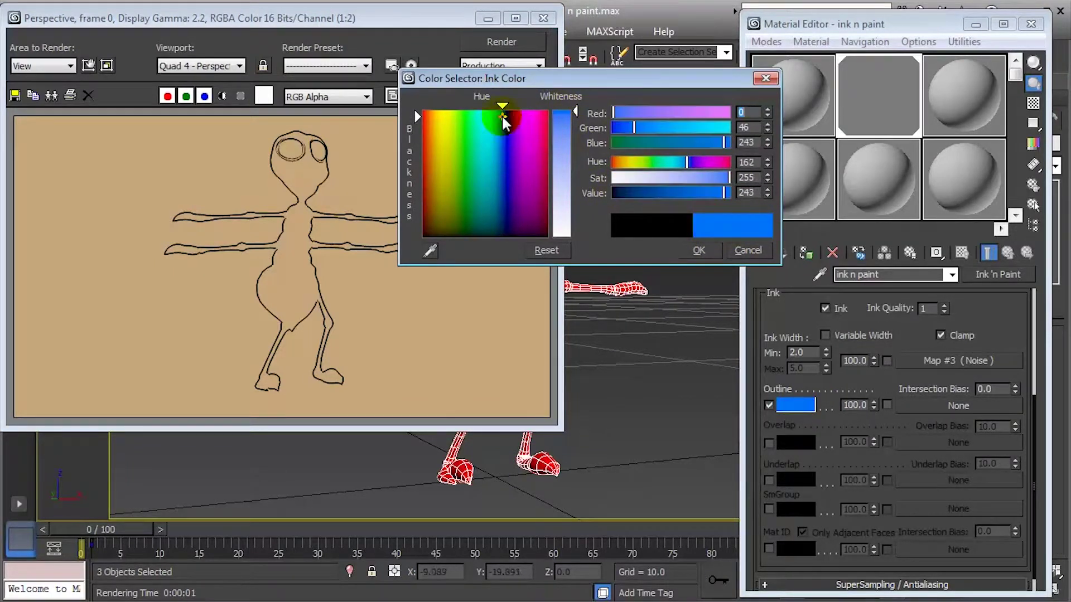
{"action": "left_click", "coordinate": [700, 250]}
{"action": "left_click", "coordinate": [501, 42]}
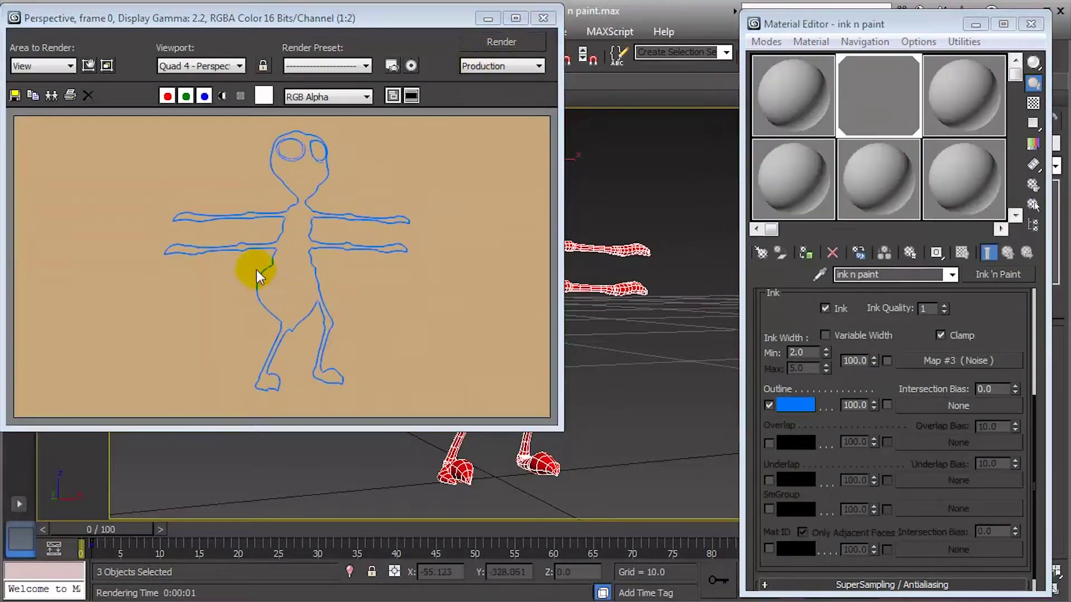
Assign a Cellular map to the Outline ink and render the ant
{"action": "left_click", "coordinate": [957, 405]}
{"action": "scroll", "coordinate": [820, 423], "scroll_direction": "down", "scroll_amount": 2}
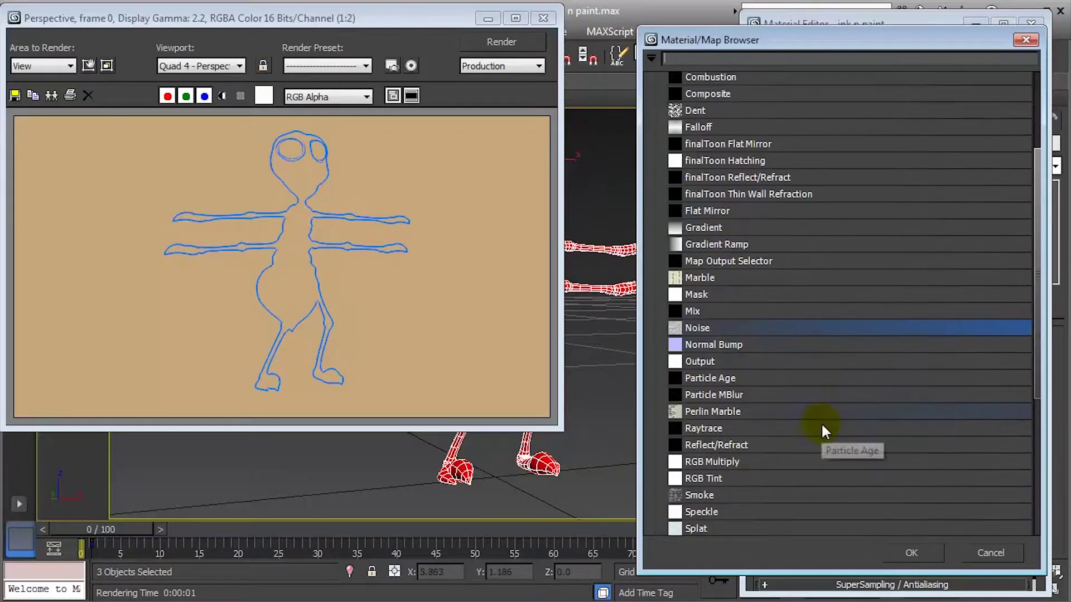
{"action": "scroll", "coordinate": [712, 472], "scroll_direction": "down", "scroll_amount": 4}
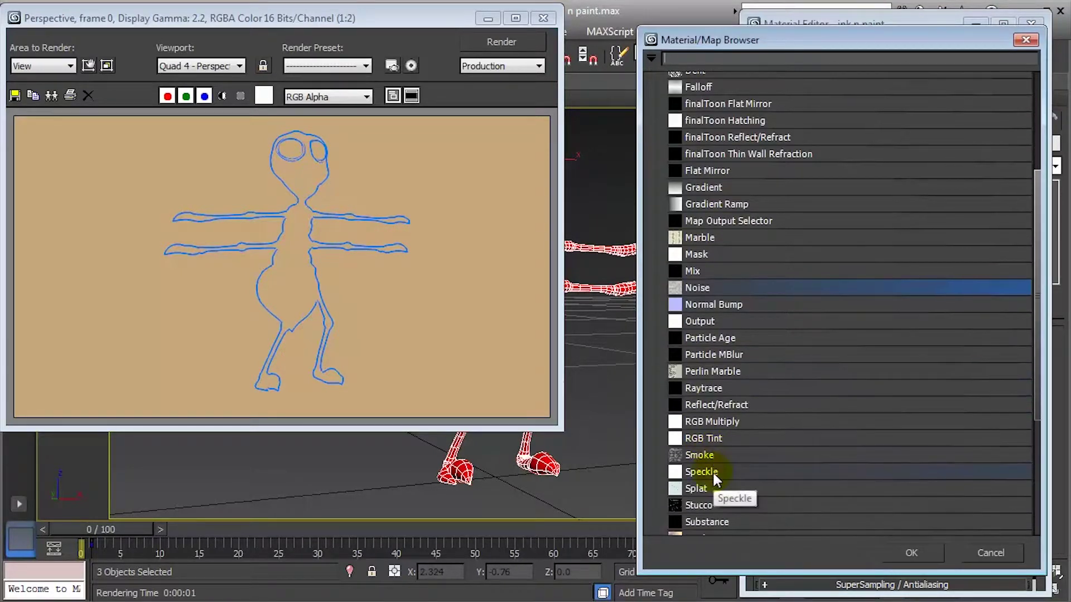
{"action": "scroll", "coordinate": [714, 472], "scroll_direction": "up", "scroll_amount": 6}
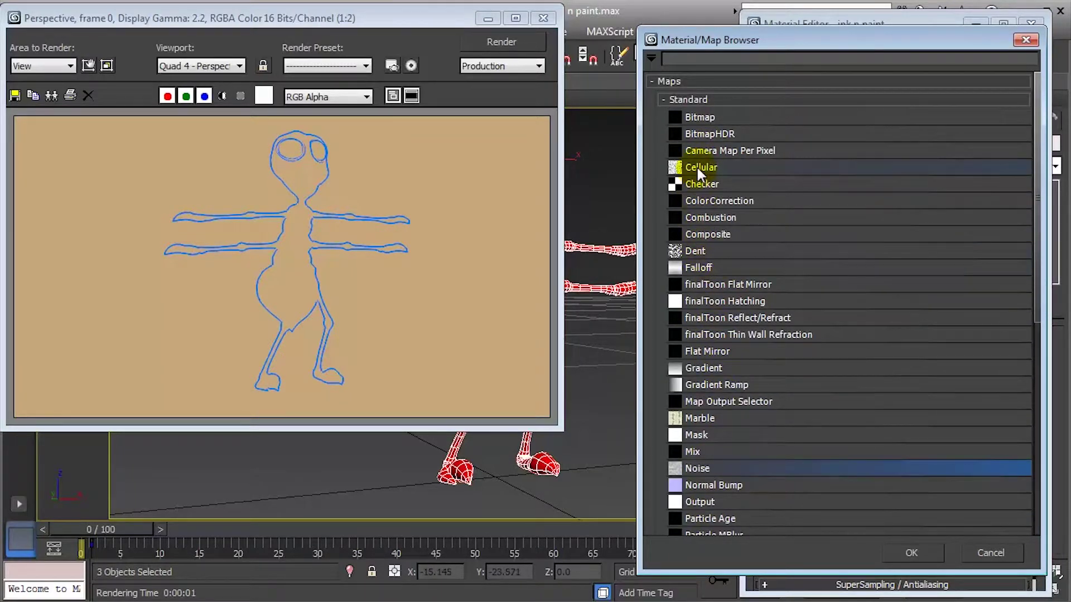
{"action": "left_click", "coordinate": [698, 167]}
{"action": "left_click", "coordinate": [909, 551]}
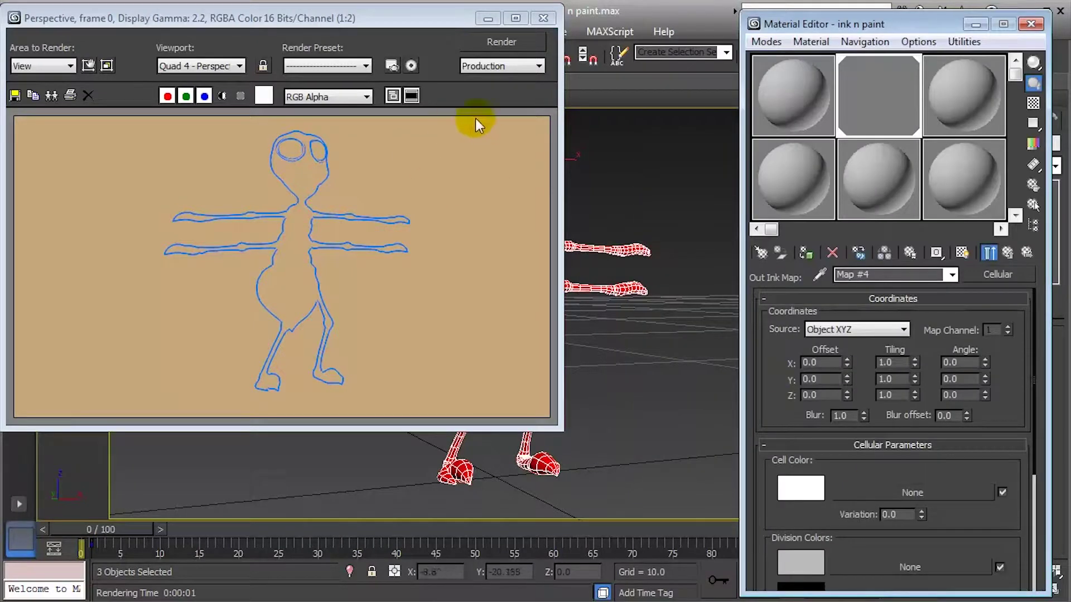
{"action": "left_click", "coordinate": [490, 40]}
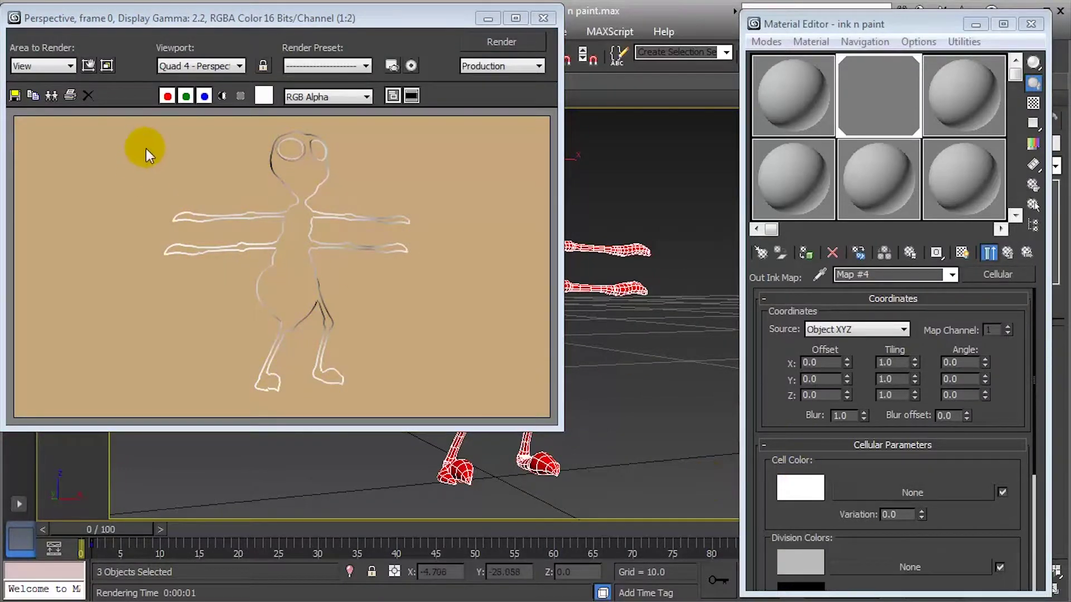
Return to the parent material, set the Outline's map amount to 50 and render the blended ink color
{"action": "left_click", "coordinate": [992, 255]}
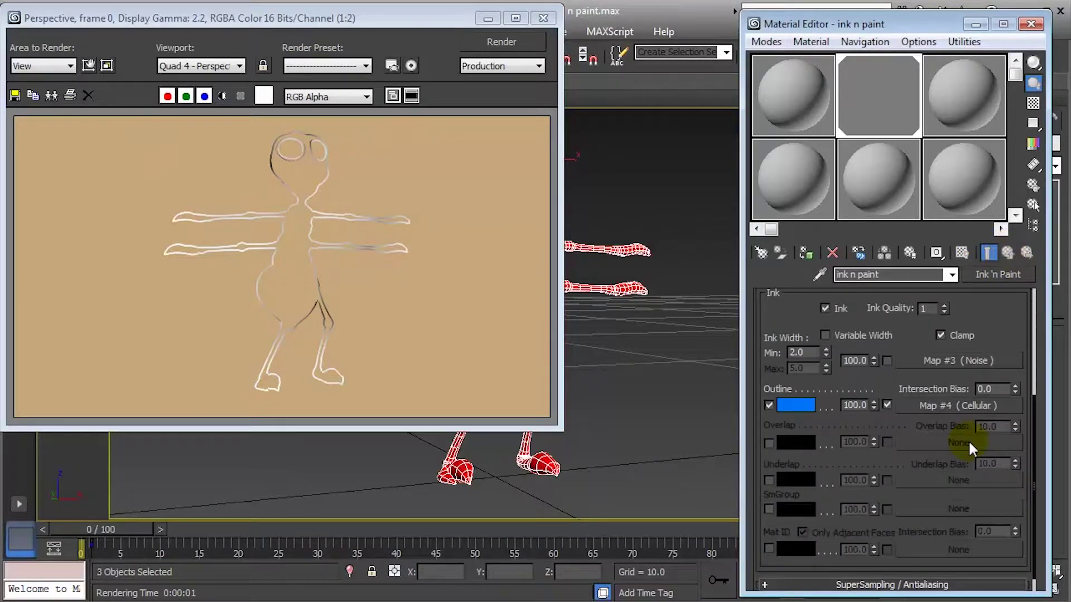
{"action": "double_click", "coordinate": [855, 406]}
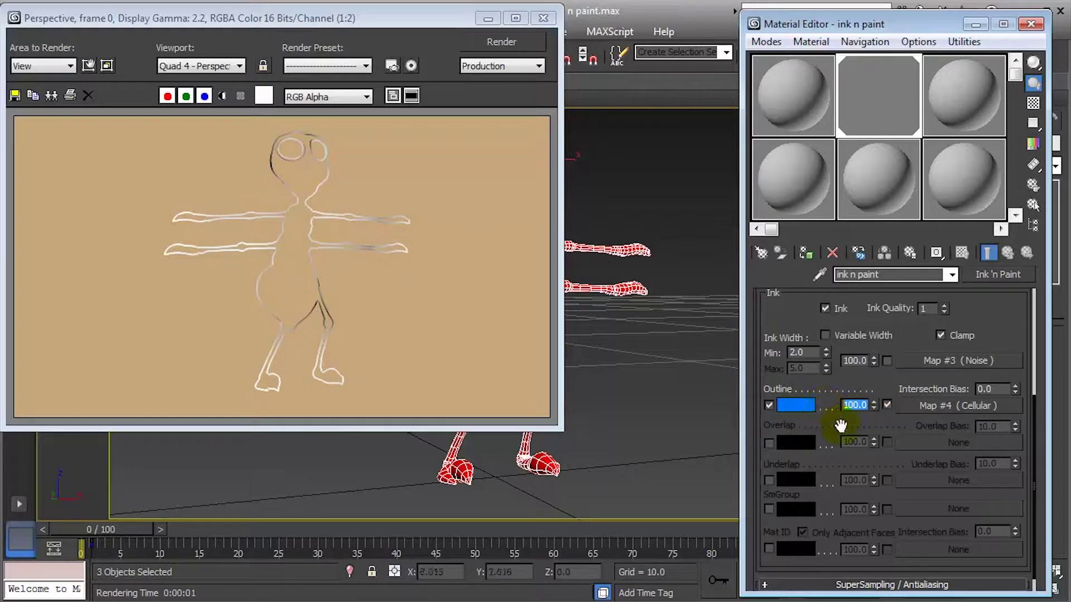
{"action": "type", "text": "50"}
{"action": "key", "text": "Return"}
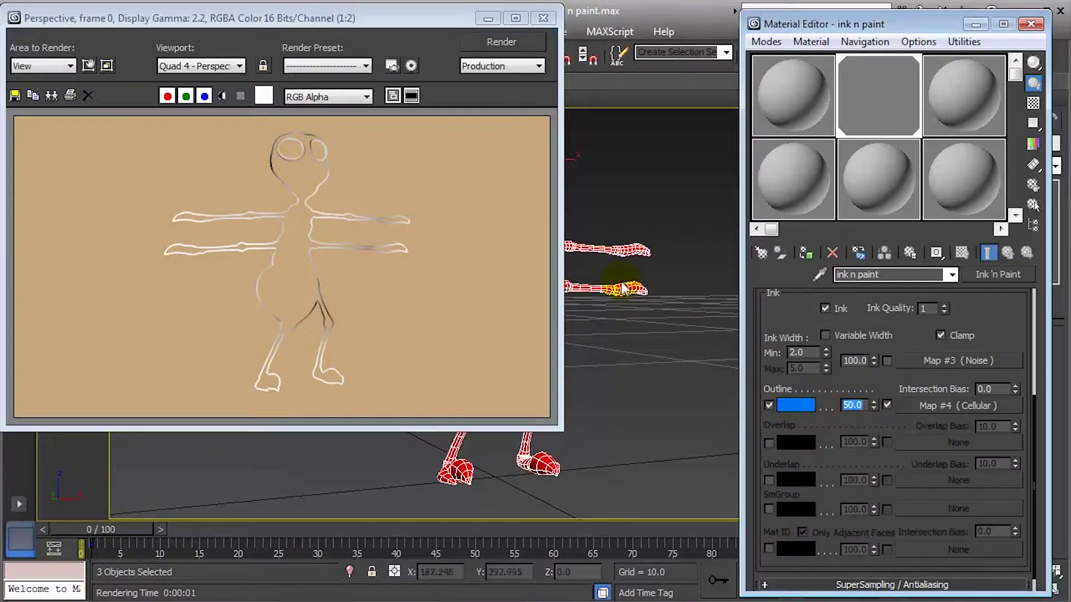
{"action": "left_click", "coordinate": [514, 49]}
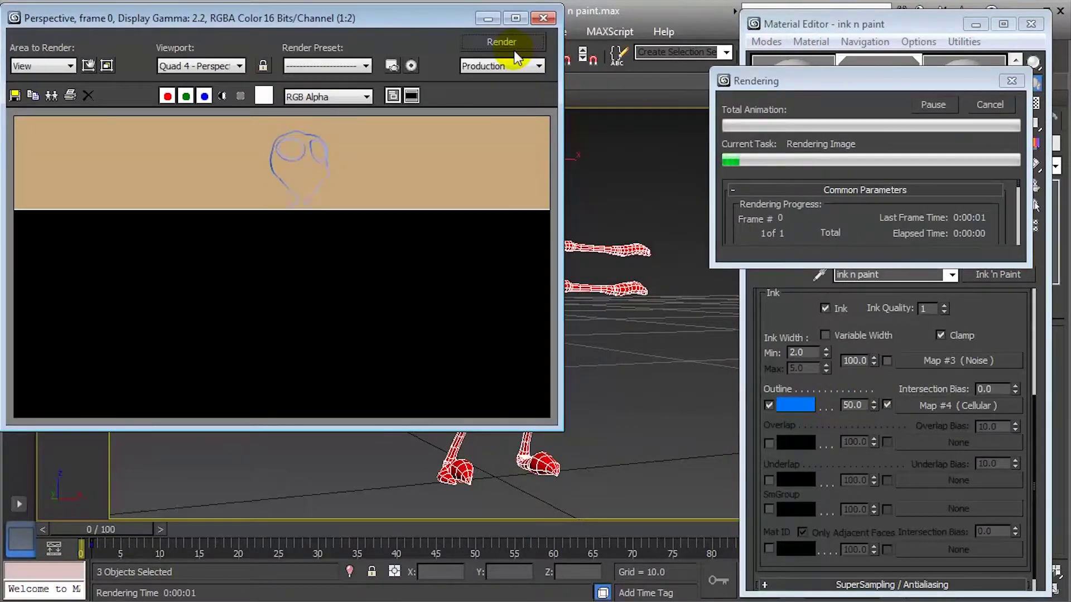
{"action": "left_click", "coordinate": [311, 199]}
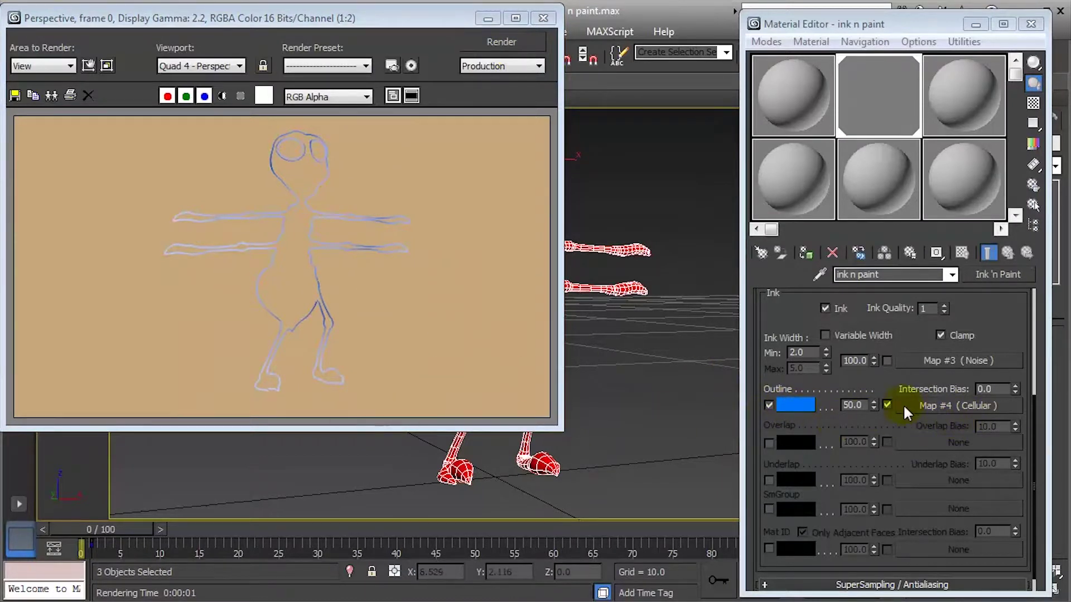
Enable the Overlap ink and render the ant from a side angle where its limbs overlap the body
{"action": "left_click", "coordinate": [769, 443]}
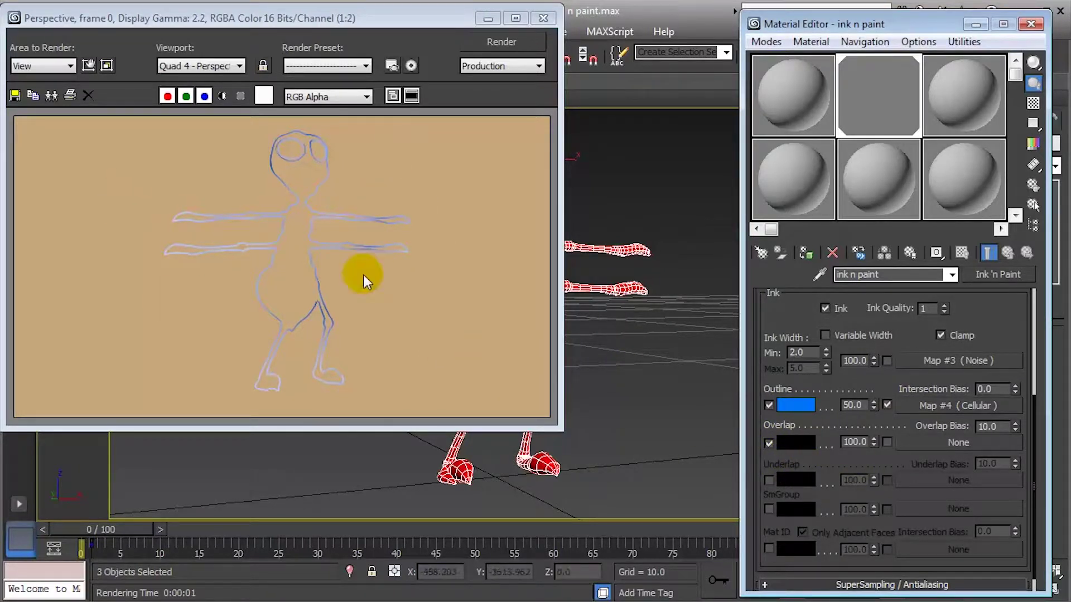
{"action": "left_click_drag", "start_coordinate": [416, 25], "coordinate": [1013, 81]}
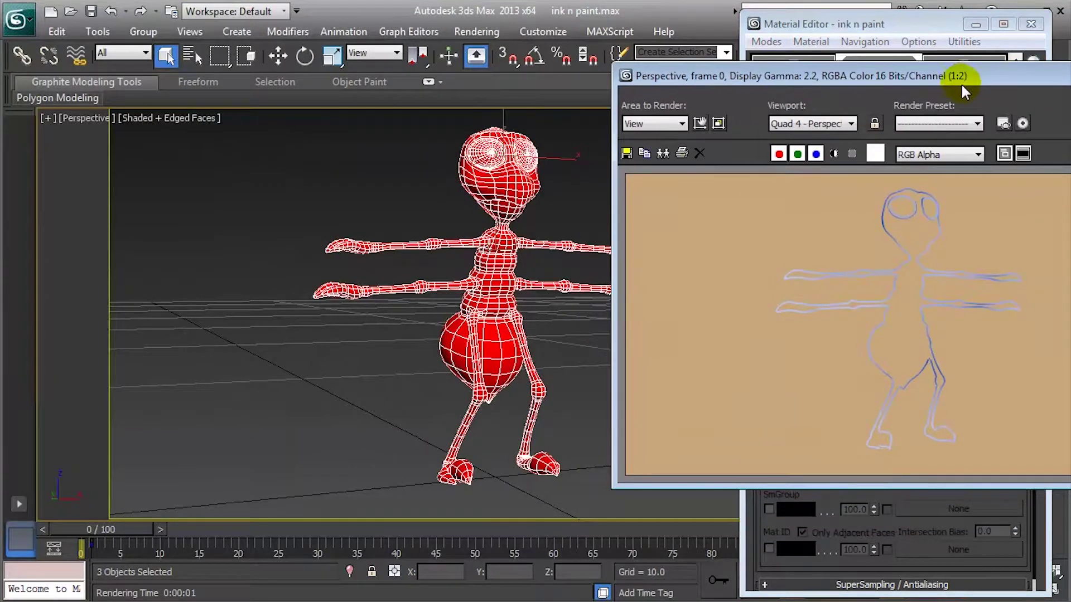
{"action": "left_click_drag", "start_coordinate": [872, 74], "coordinate": [975, 80]}
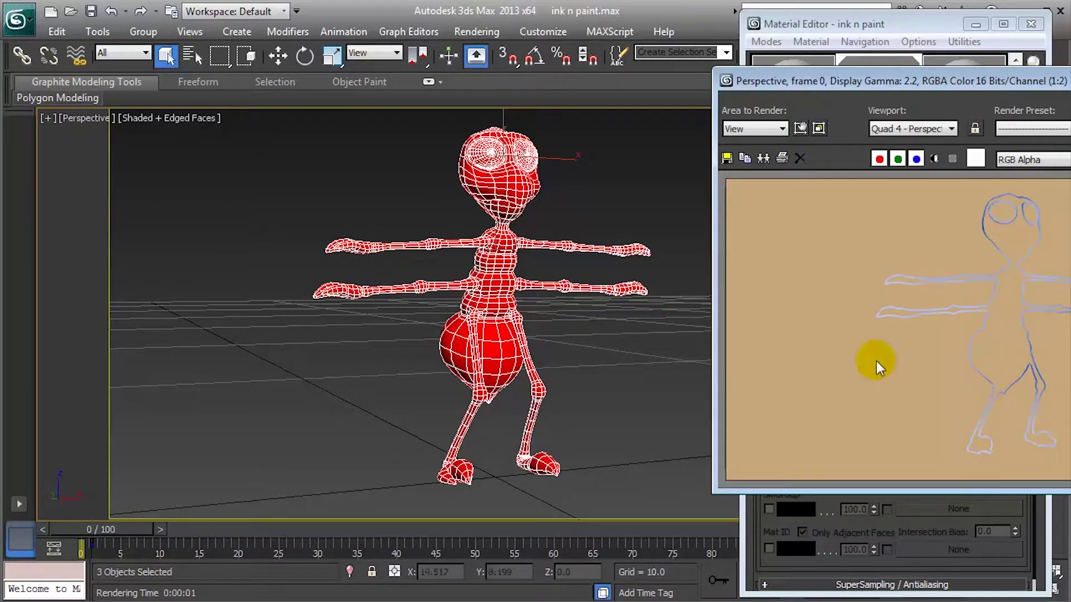
{"action": "middle_click_drag", "start_coordinate": [286, 316], "coordinate": [344, 326], "text": "alt"}
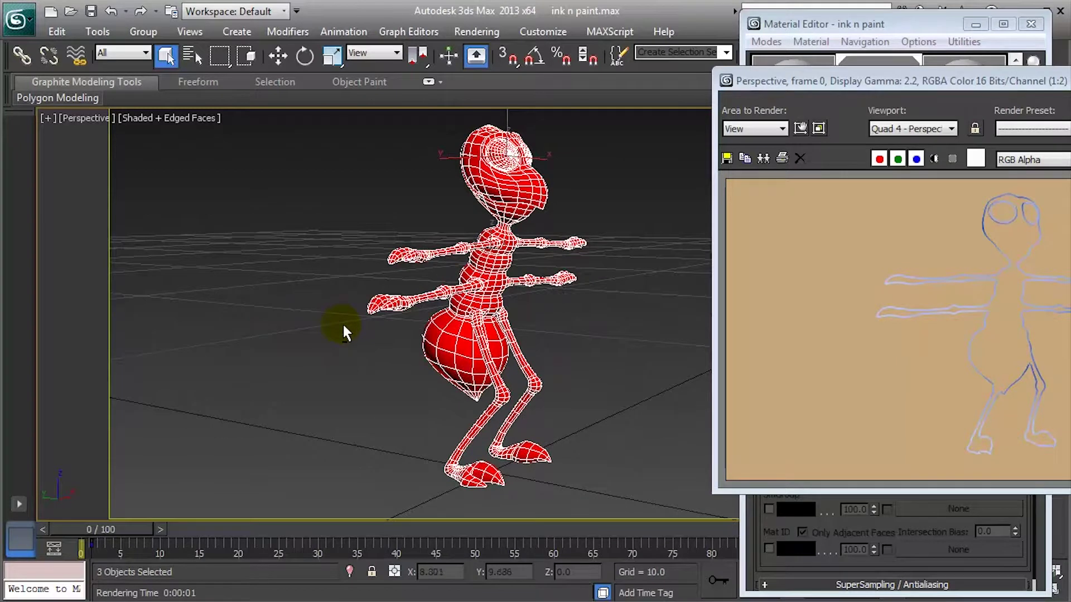
{"action": "left_click_drag", "start_coordinate": [845, 82], "coordinate": [133, 18]}
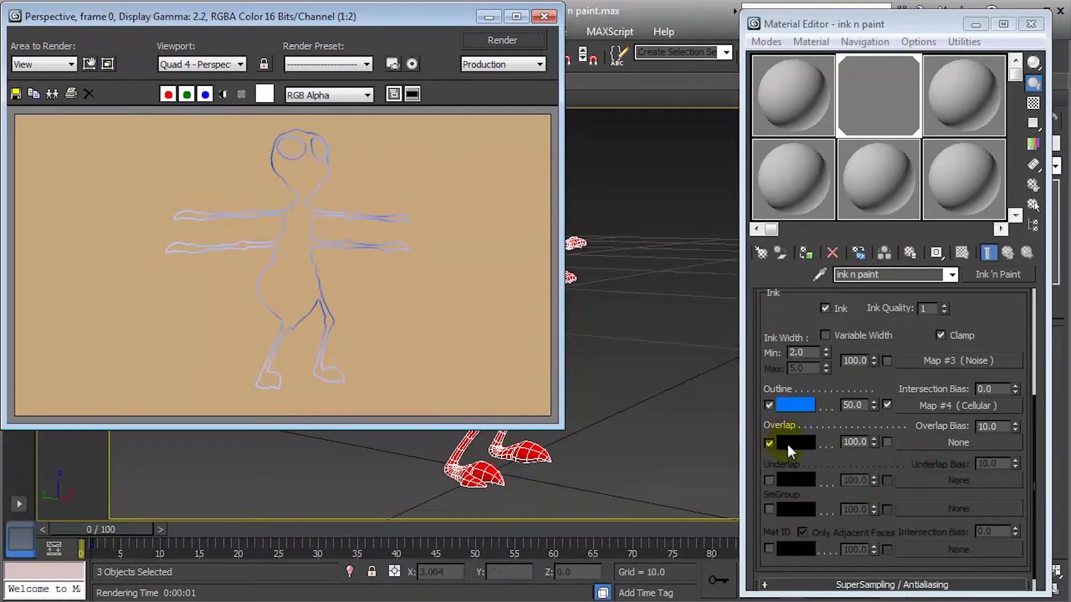
{"action": "left_click", "coordinate": [484, 36]}
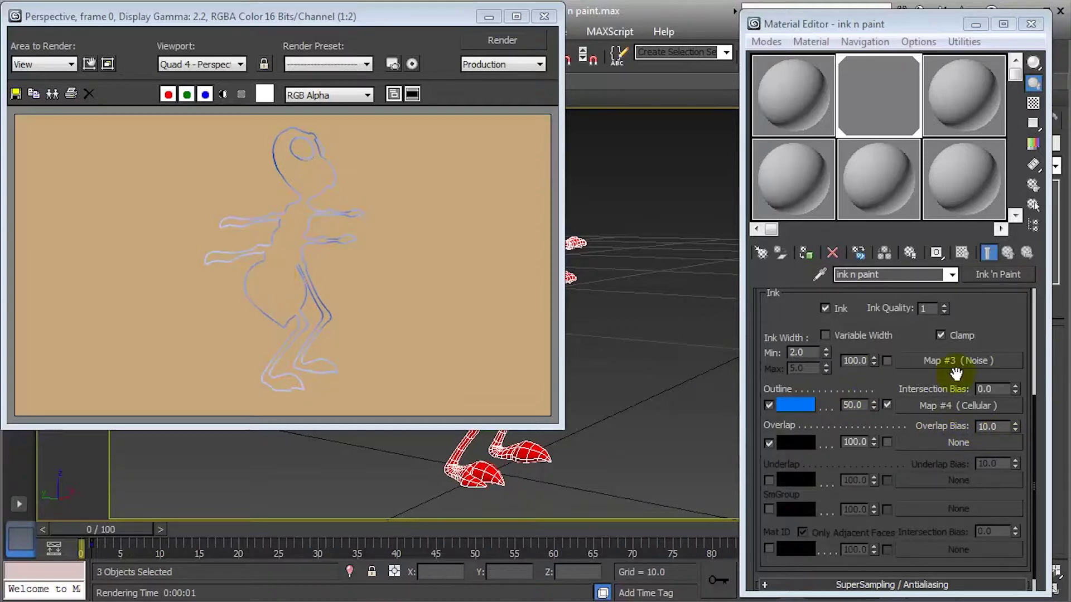
Set the Overlap Bias to 0.2 and render the ant to inspect the overlap lines
{"action": "left_click", "coordinate": [987, 427]}
{"action": "type", "text": ".02"}
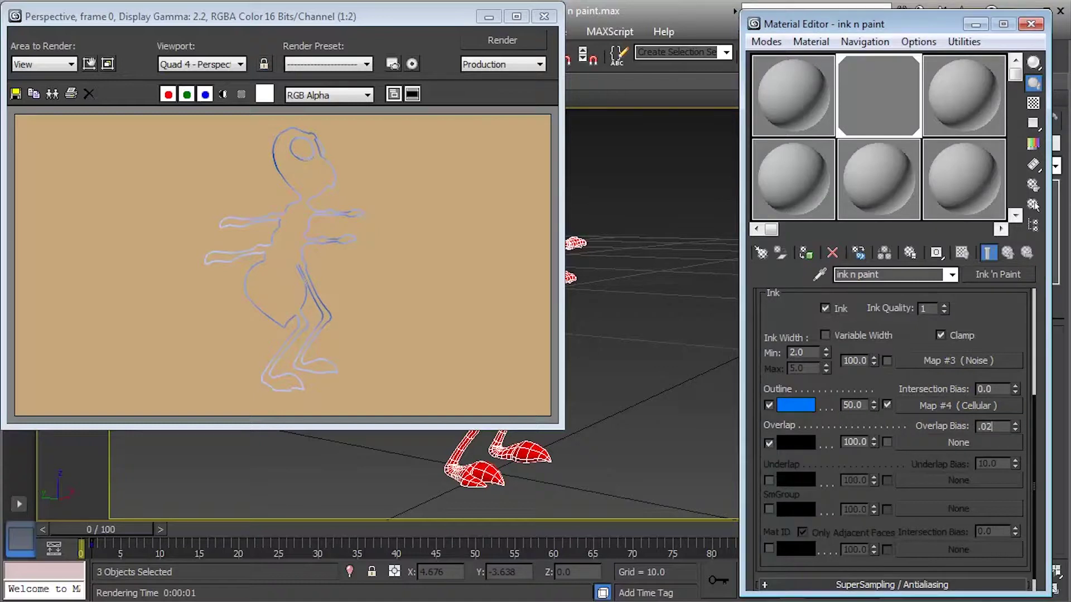
{"action": "key", "text": "Return"}
{"action": "left_click", "coordinate": [505, 43]}
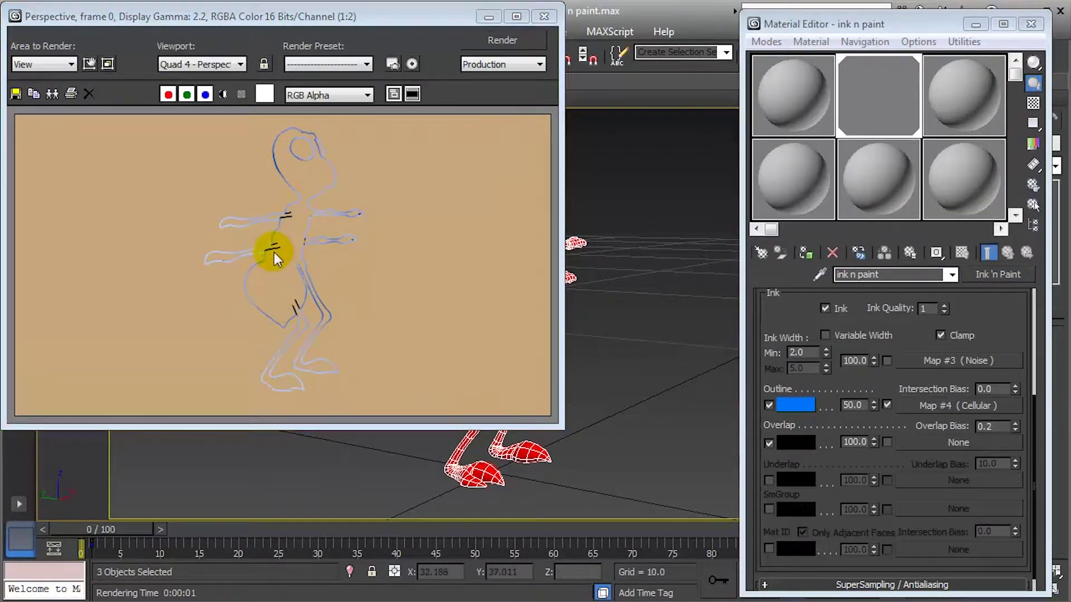
{"action": "scroll", "coordinate": [291, 260], "scroll_direction": "up", "scroll_amount": 1}
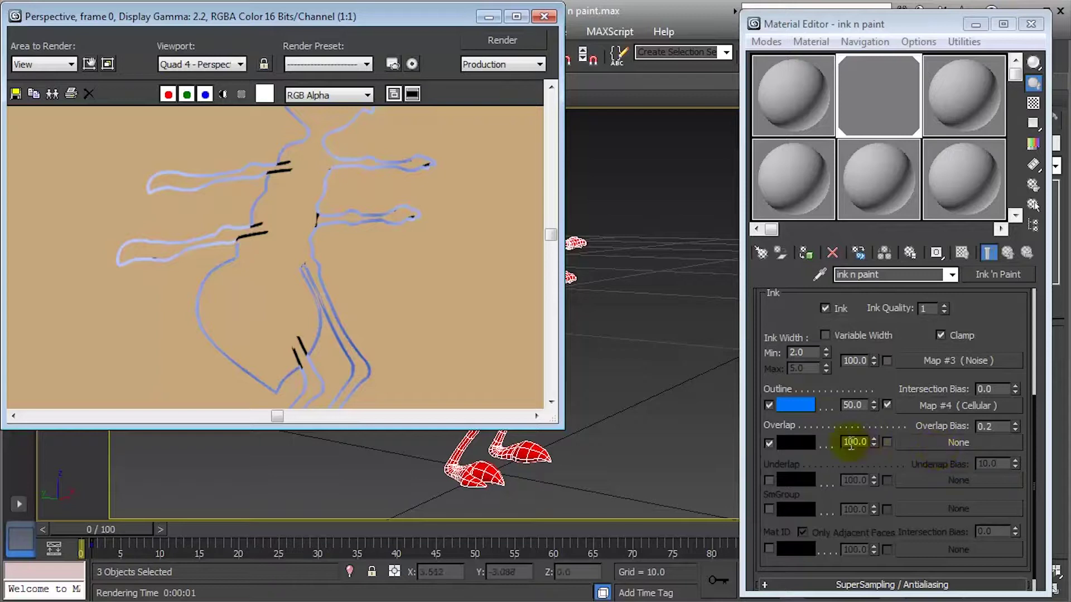
Change the Overlap ink color to red
{"action": "left_click", "coordinate": [795, 441]}
{"action": "left_click_drag", "start_coordinate": [483, 170], "coordinate": [421, 109]}
{"action": "left_click", "coordinate": [697, 250]}
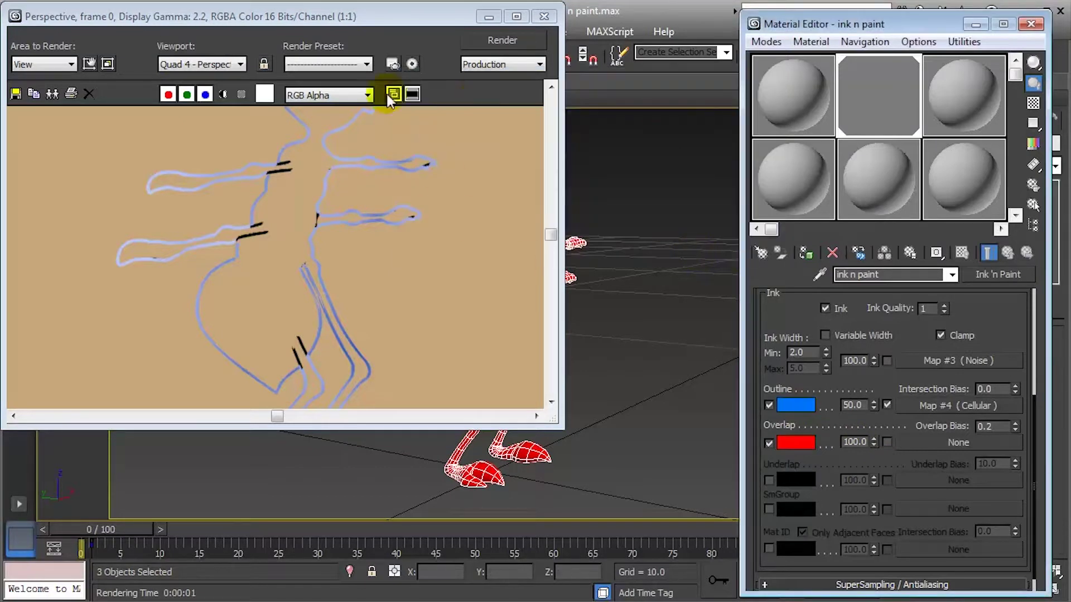
Lower the Overlap Bias to 0.1 and to 0, rendering the ant at each value
{"action": "double_click", "coordinate": [990, 427]}
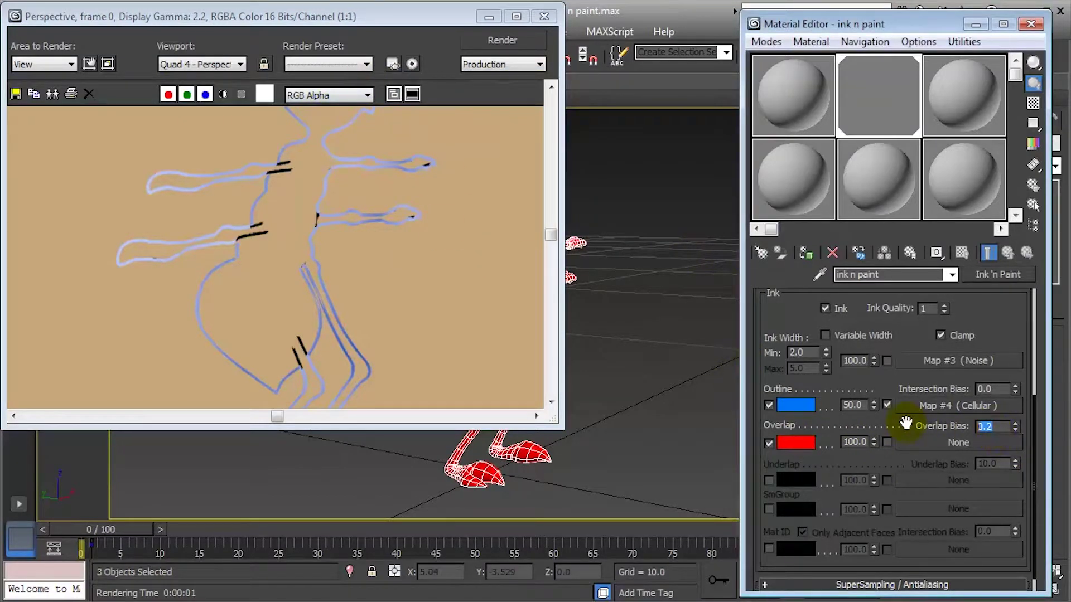
{"action": "type", "text": "0.1"}
{"action": "left_click", "coordinate": [500, 40]}
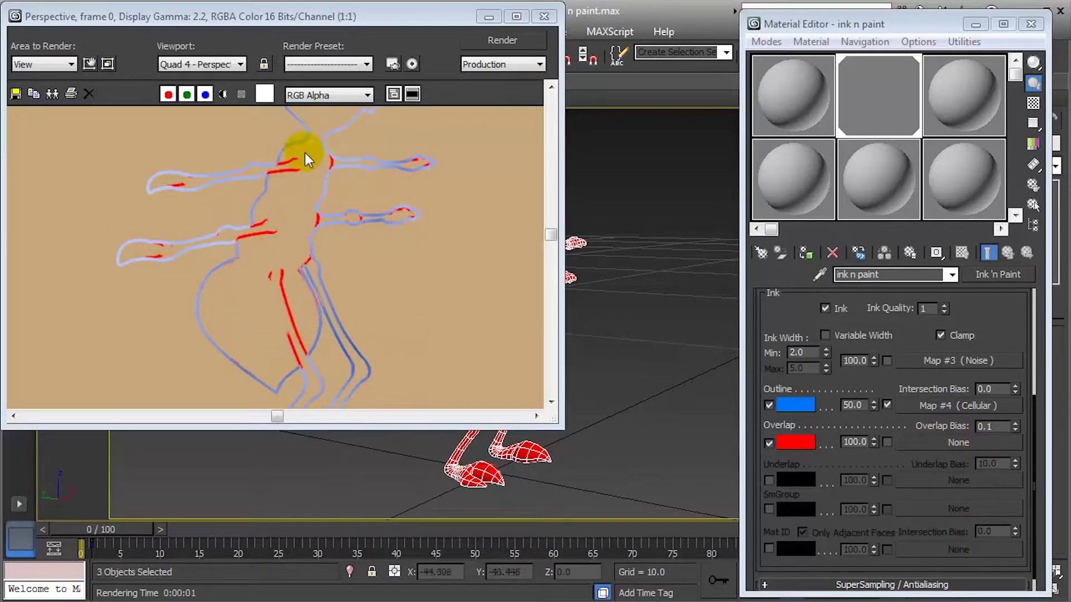
{"action": "double_click", "coordinate": [992, 427]}
{"action": "type", "text": "0"}
{"action": "left_click", "coordinate": [499, 40]}
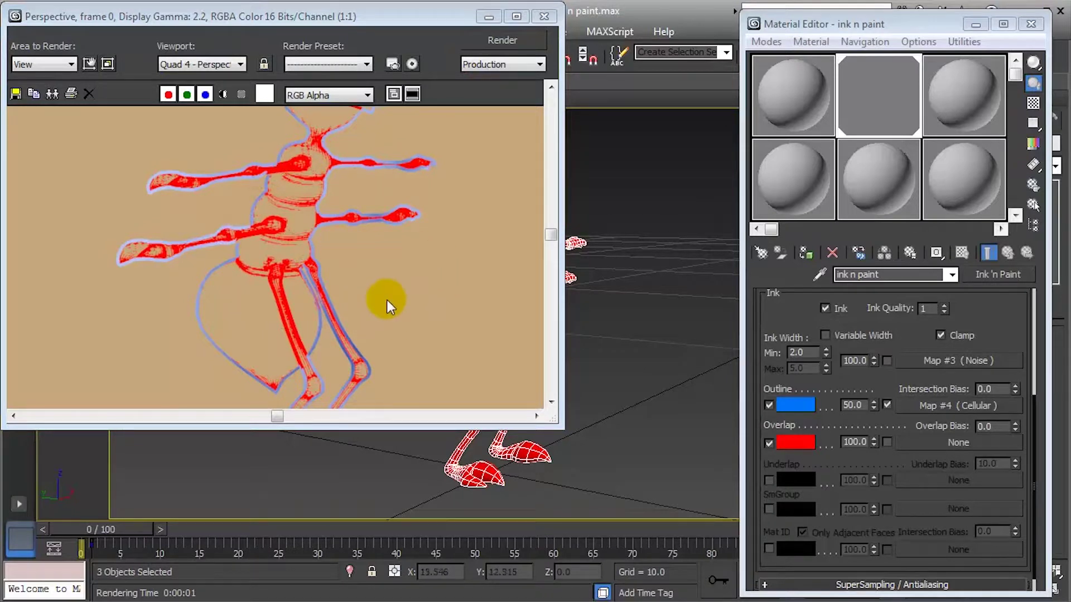
Set the Overlap Bias back to 0.1 and render the ant
{"action": "scroll", "coordinate": [381, 293], "scroll_direction": "down", "scroll_amount": 1}
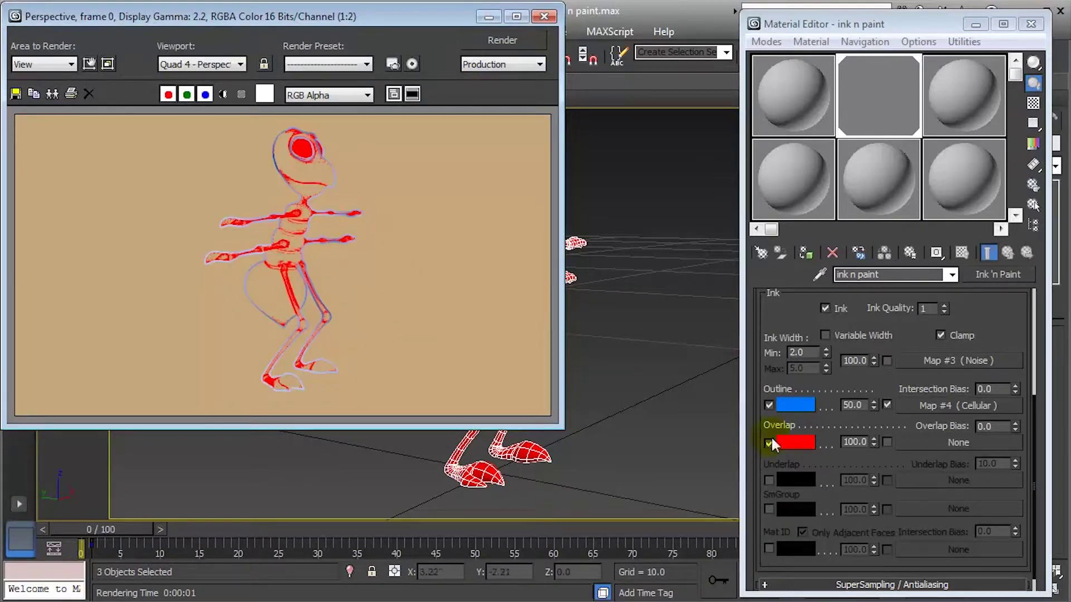
{"action": "double_click", "coordinate": [989, 427]}
{"action": "type", "text": "."}
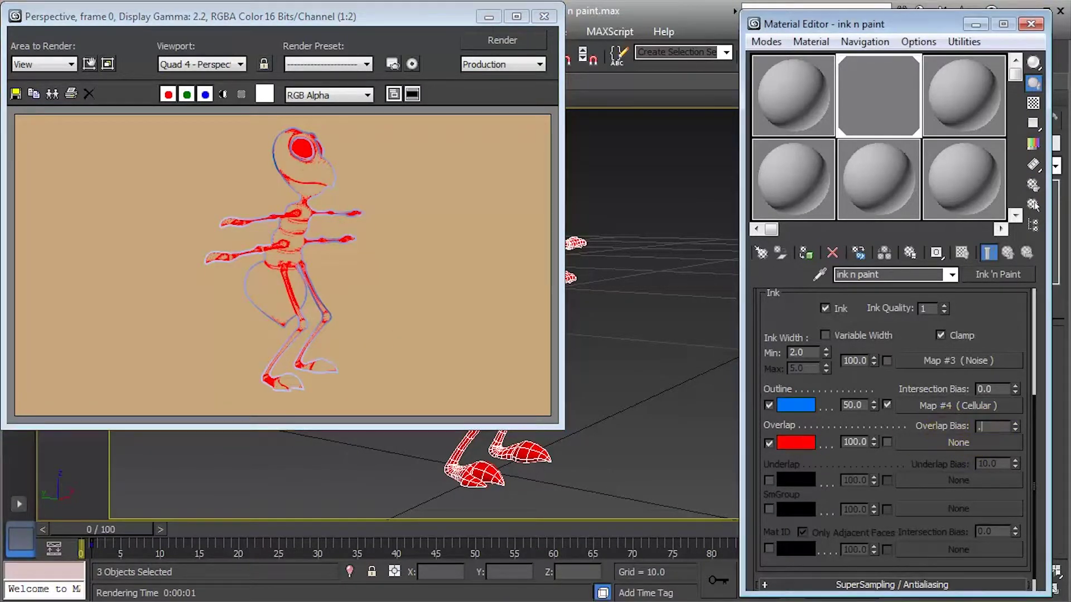
{"action": "type", "text": "1"}
{"action": "key", "text": "Return"}
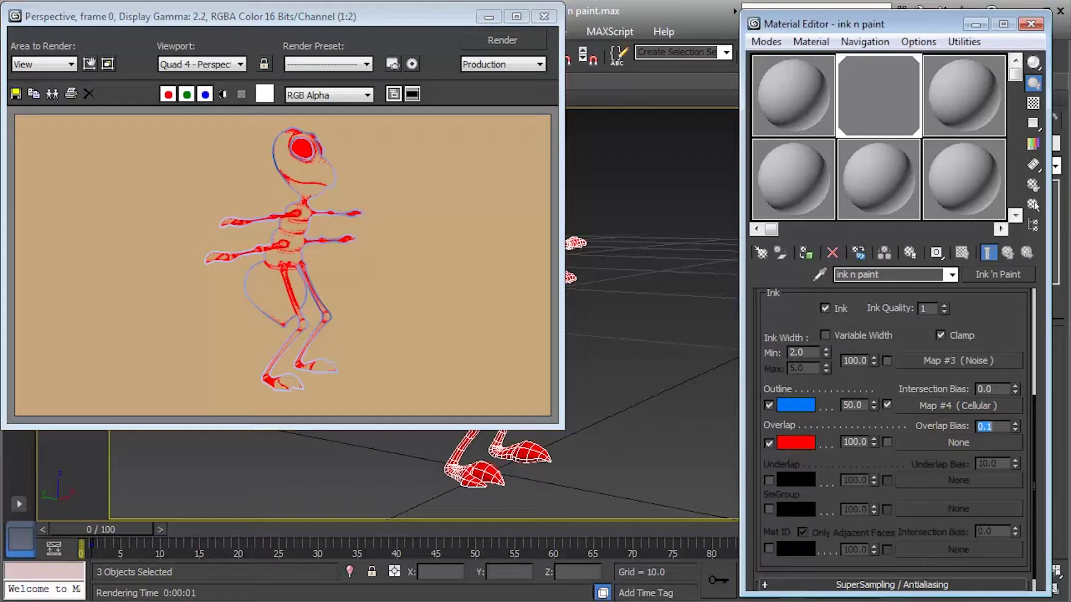
{"action": "left_click", "coordinate": [491, 39]}
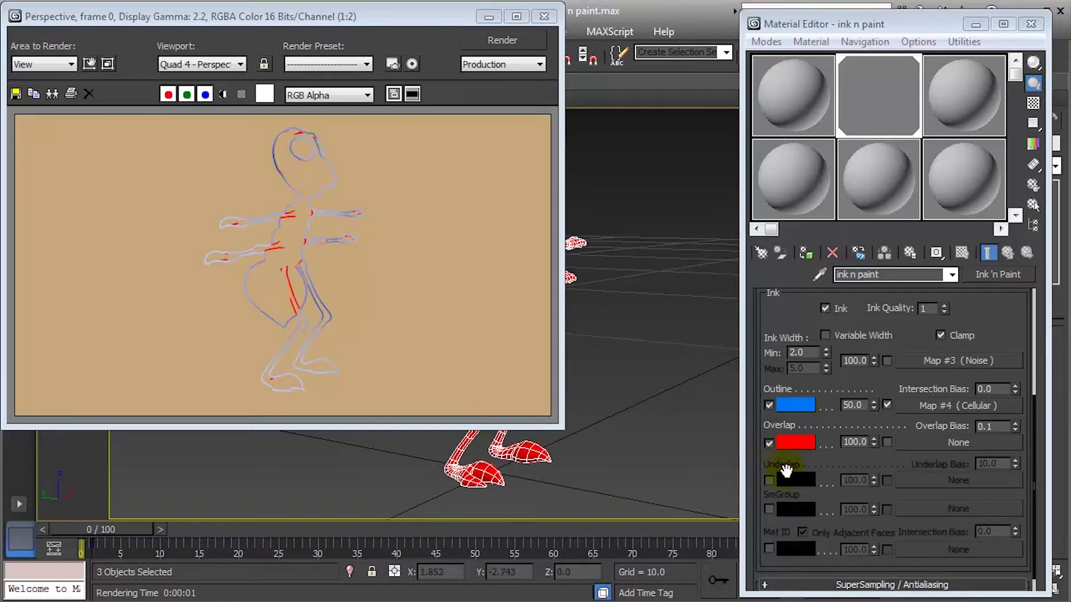
Enable the Underlap ink, compare the previous render with the ant model in the viewport, and render the ant again
{"action": "left_click", "coordinate": [769, 480]}
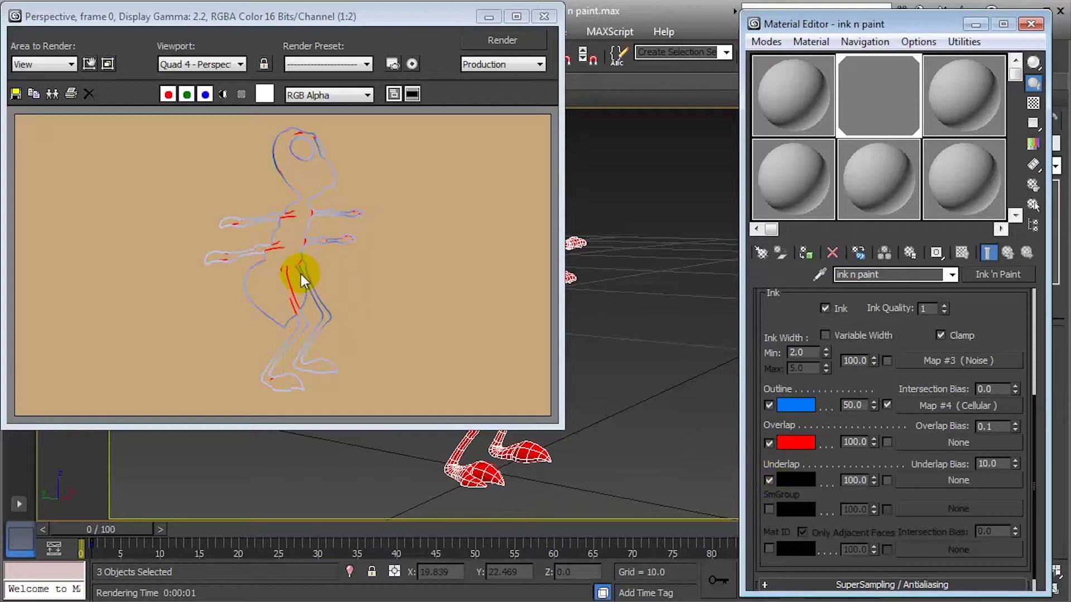
{"action": "left_click_drag", "start_coordinate": [204, 26], "coordinate": [813, 44]}
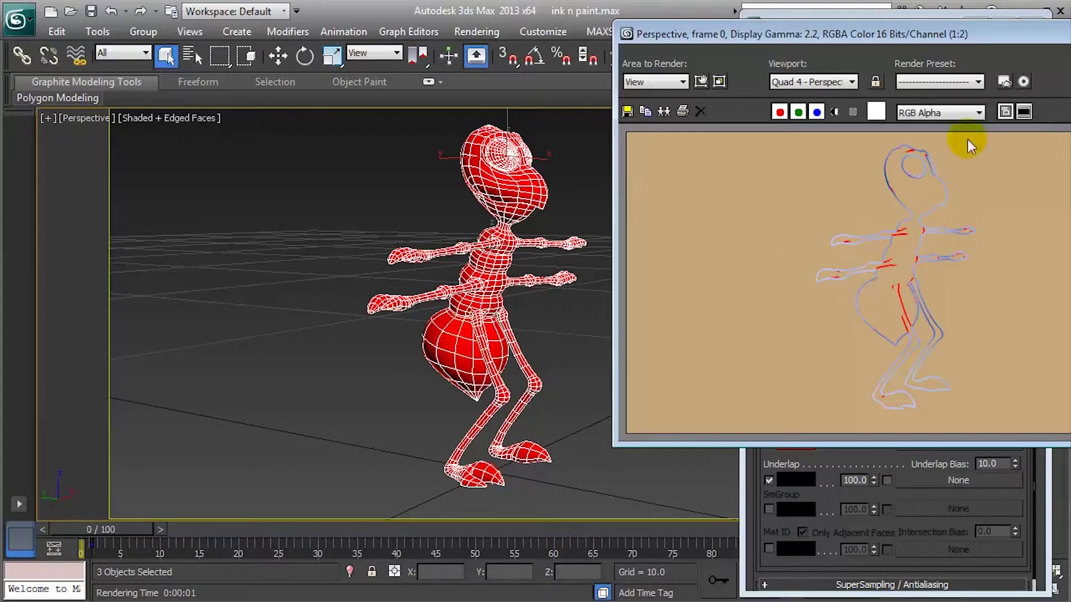
{"action": "left_click_drag", "start_coordinate": [903, 39], "coordinate": [285, 22]}
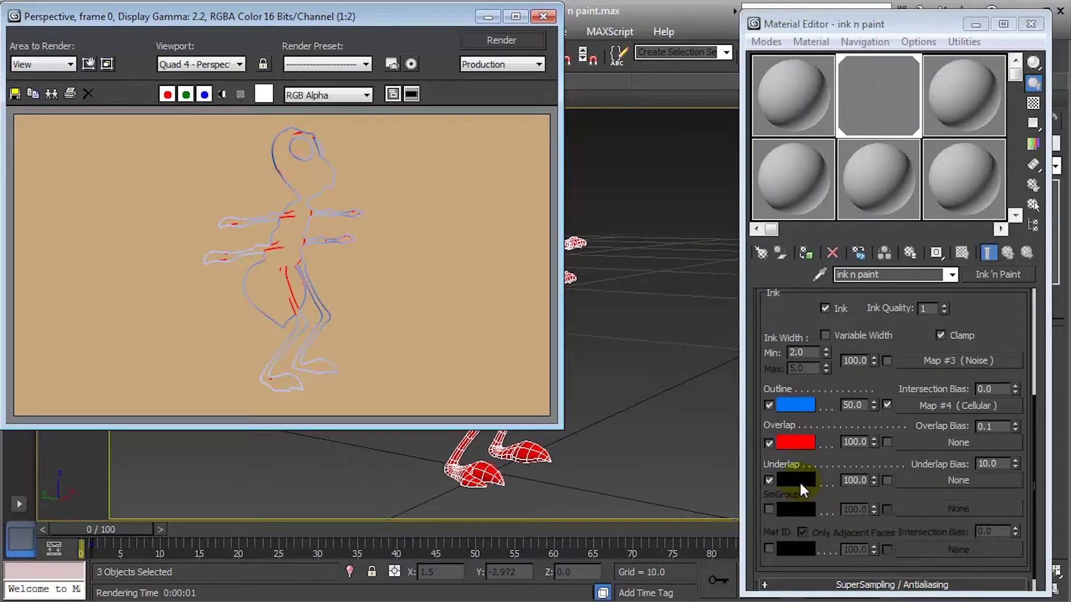
{"action": "left_click", "coordinate": [488, 38]}
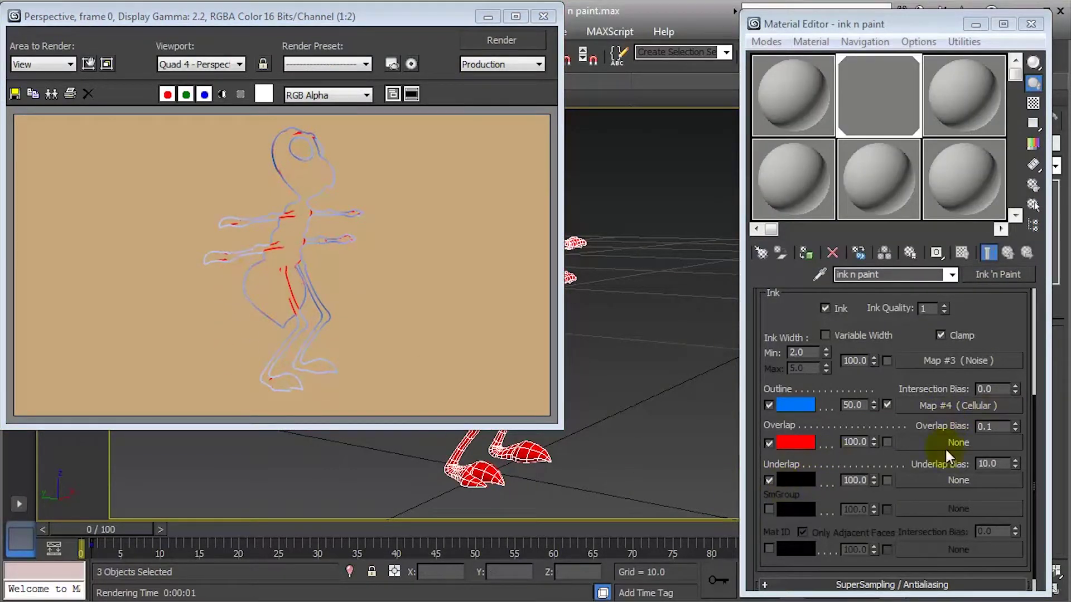
Set the Underlap Bias to 0.1, render the ant, and inspect the ink lines around its legs up close
{"action": "double_click", "coordinate": [994, 463]}
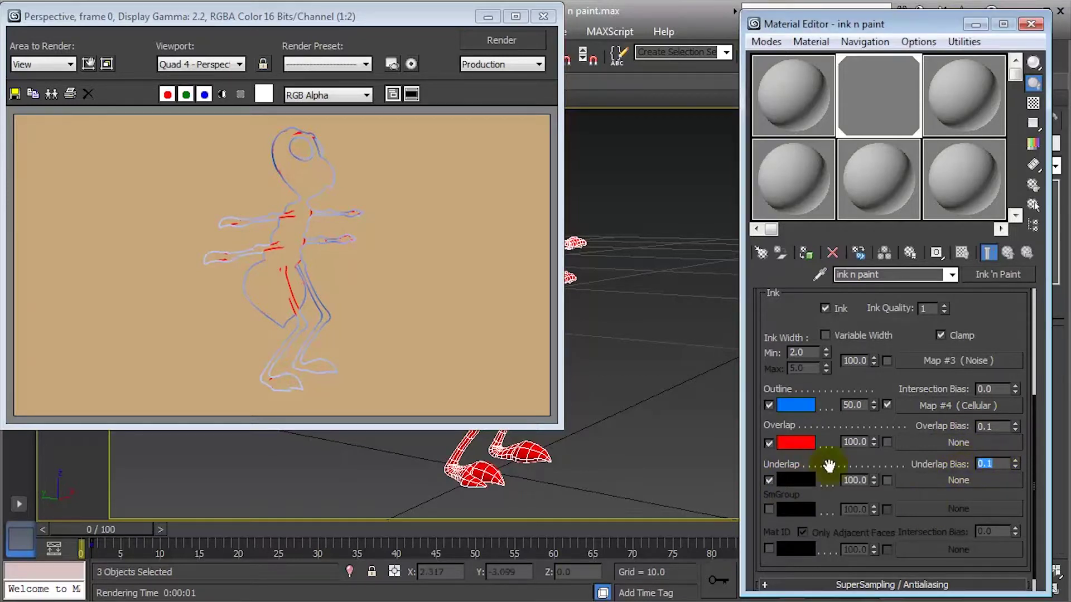
{"action": "left_click", "coordinate": [496, 42]}
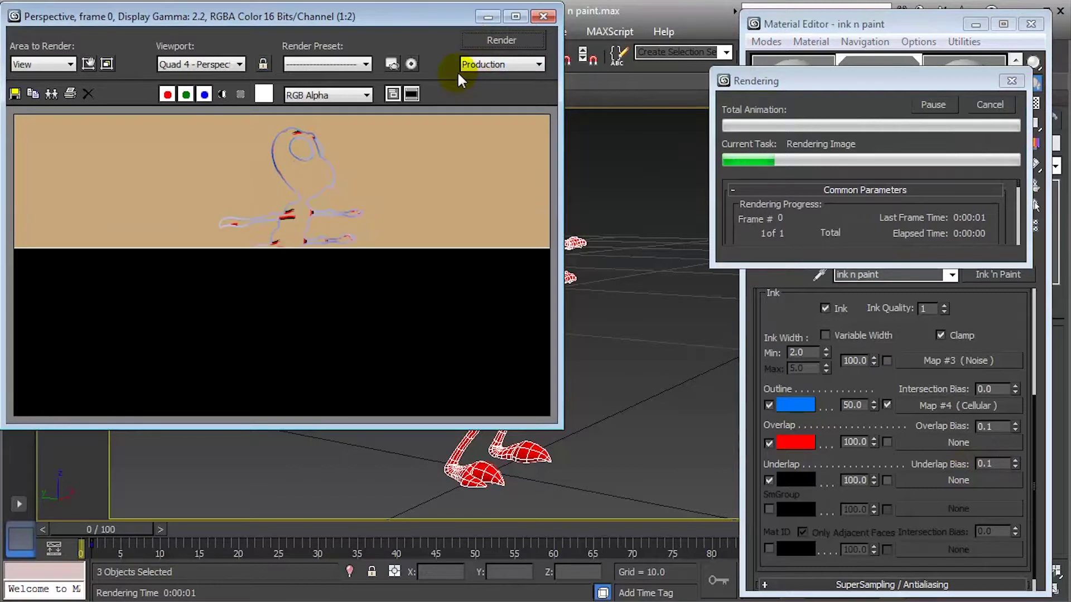
{"action": "scroll", "coordinate": [340, 297], "scroll_direction": "up", "scroll_amount": 4}
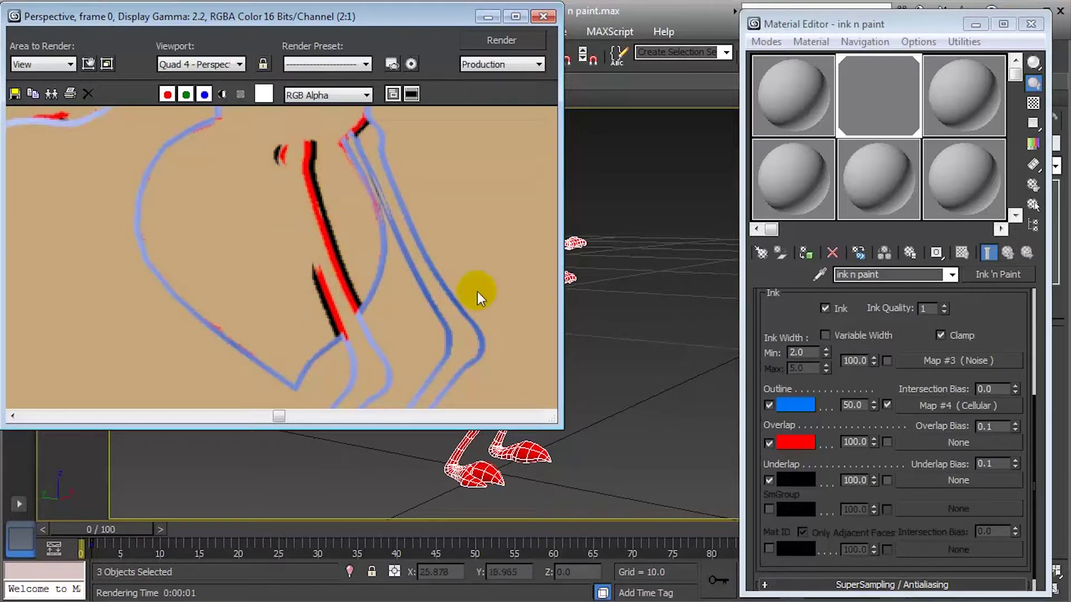
Lower the Underlap Bias to 0 and render the ant to inspect the underlap lines across the whole figure
{"action": "left_click", "coordinate": [992, 464]}
{"action": "type", "text": "0"}
{"action": "left_click", "coordinate": [532, 36]}
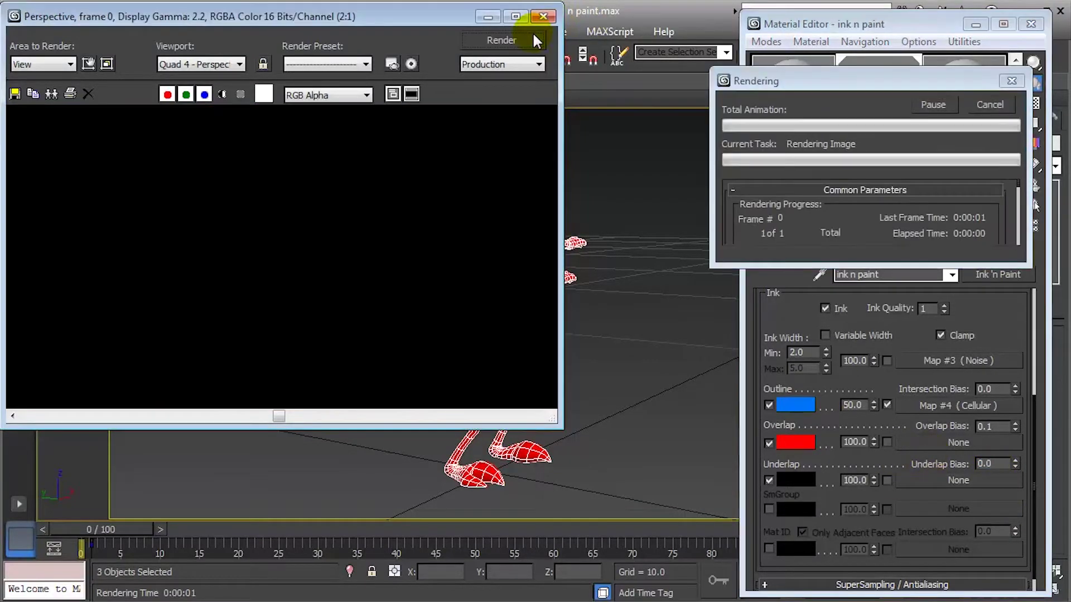
{"action": "left_click_drag", "start_coordinate": [343, 226], "coordinate": [350, 233]}
{"action": "scroll", "coordinate": [346, 228], "scroll_direction": "down", "scroll_amount": 2}
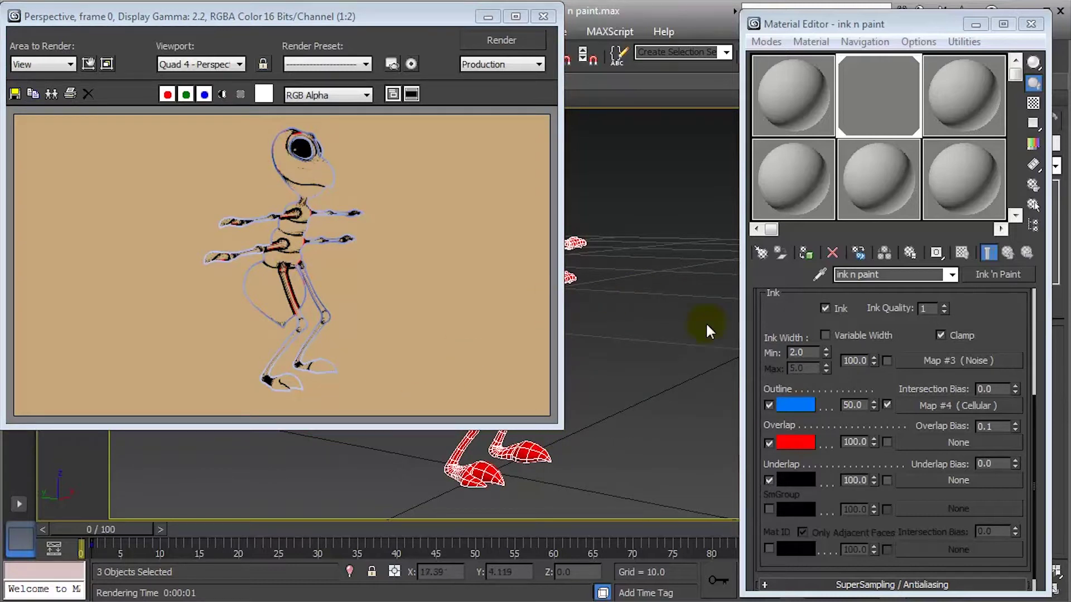
Set the Overlap Bias to 0, render the ant, and clear the object selection
{"action": "double_click", "coordinate": [993, 427]}
{"action": "type", "text": "0"}
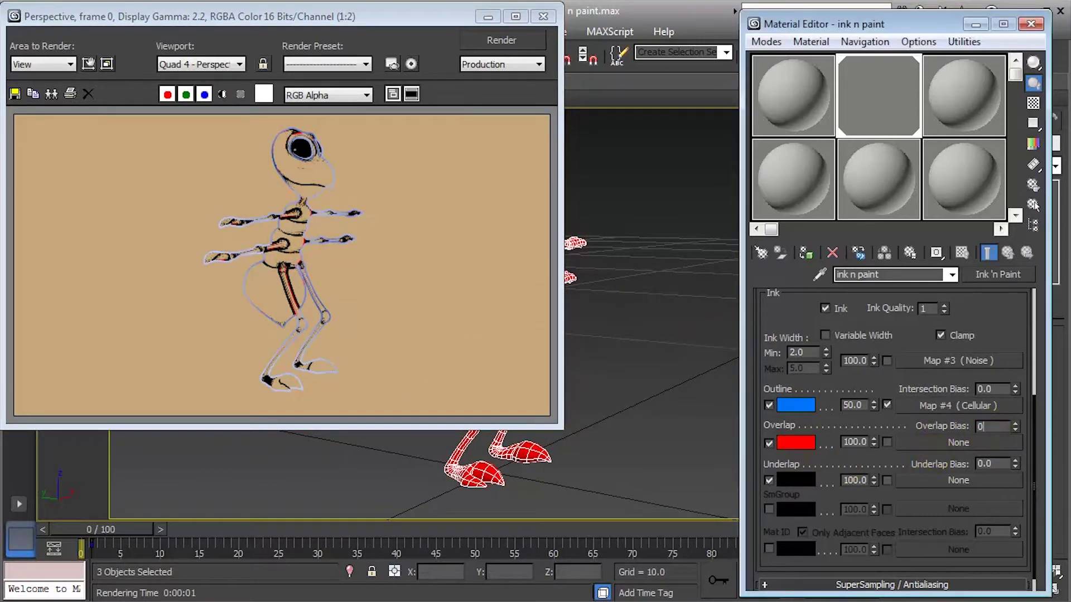
{"action": "left_click", "coordinate": [521, 39]}
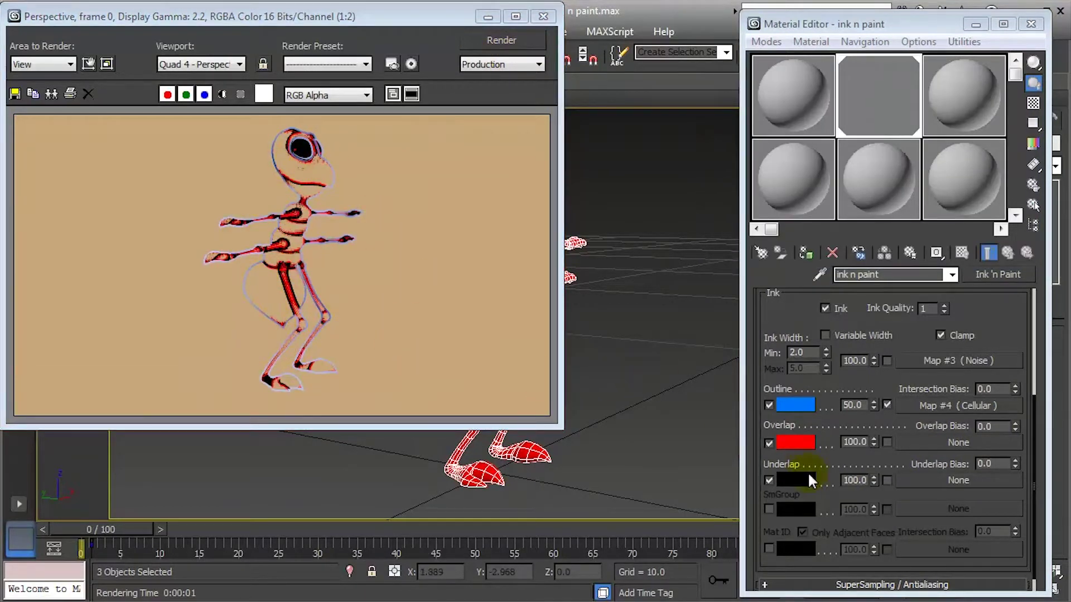
{"action": "left_click", "coordinate": [715, 335]}
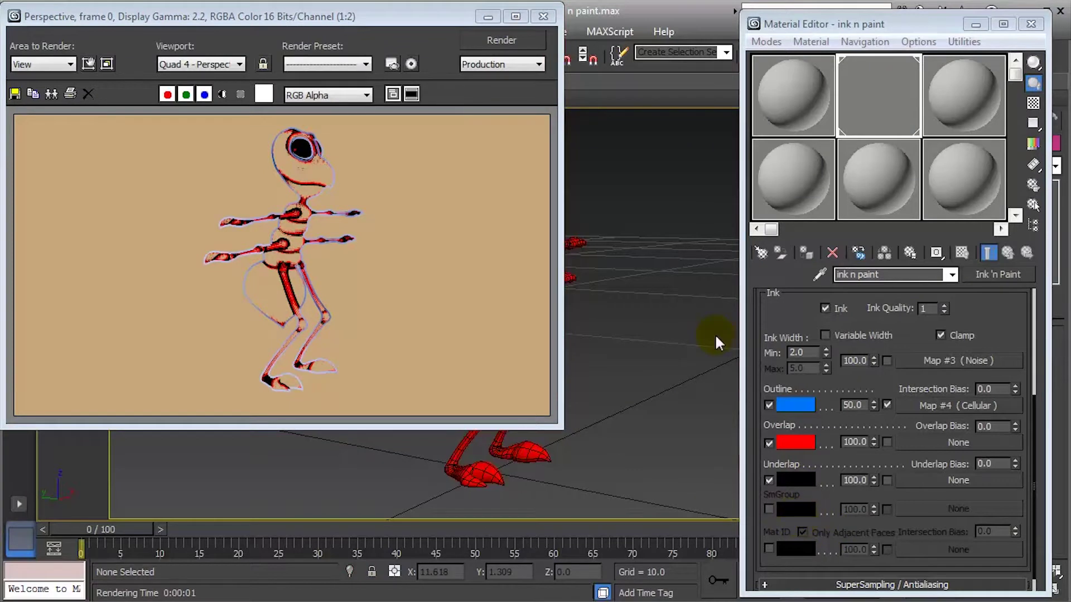
{"action": "left_click", "coordinate": [423, 240]}
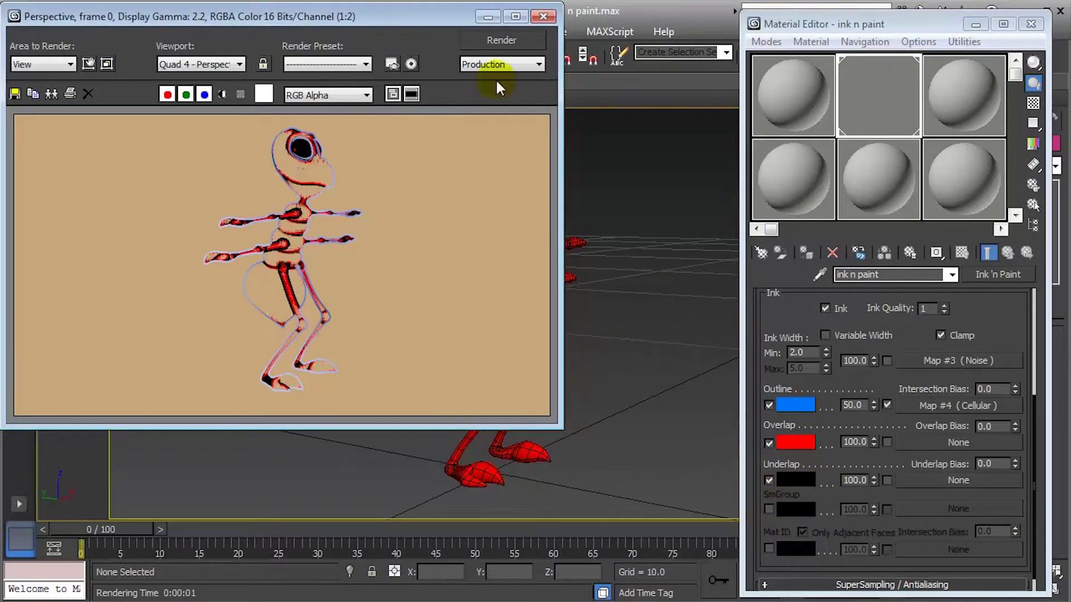
Enable the SmGroup ink, turn off the Underlap and Overlap inks, and render the ant
{"action": "left_click", "coordinate": [768, 509]}
{"action": "left_click", "coordinate": [481, 44]}
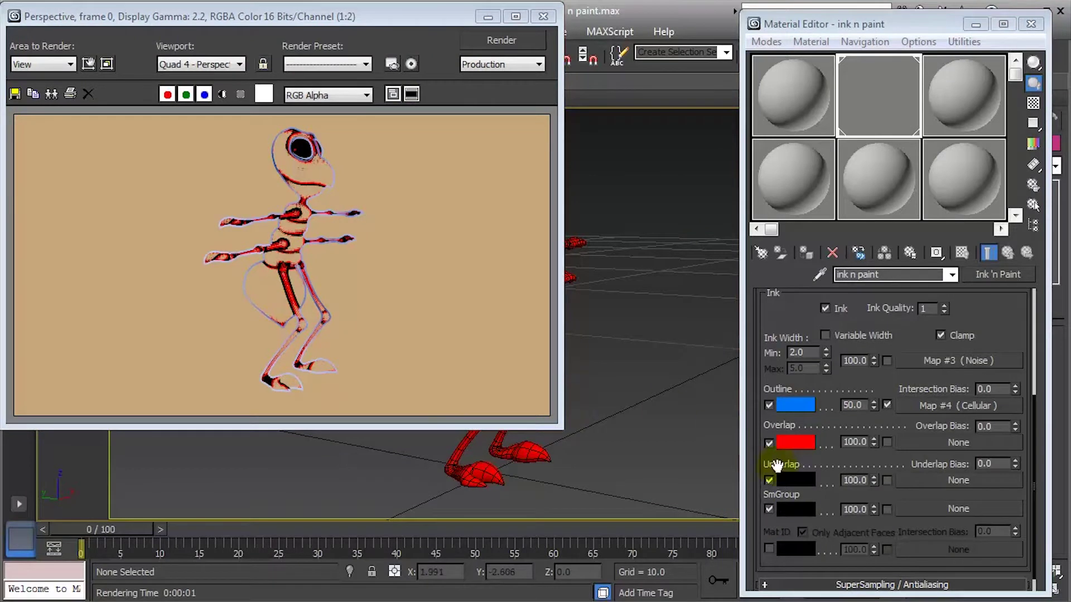
{"action": "left_click", "coordinate": [769, 480]}
{"action": "left_click", "coordinate": [769, 442]}
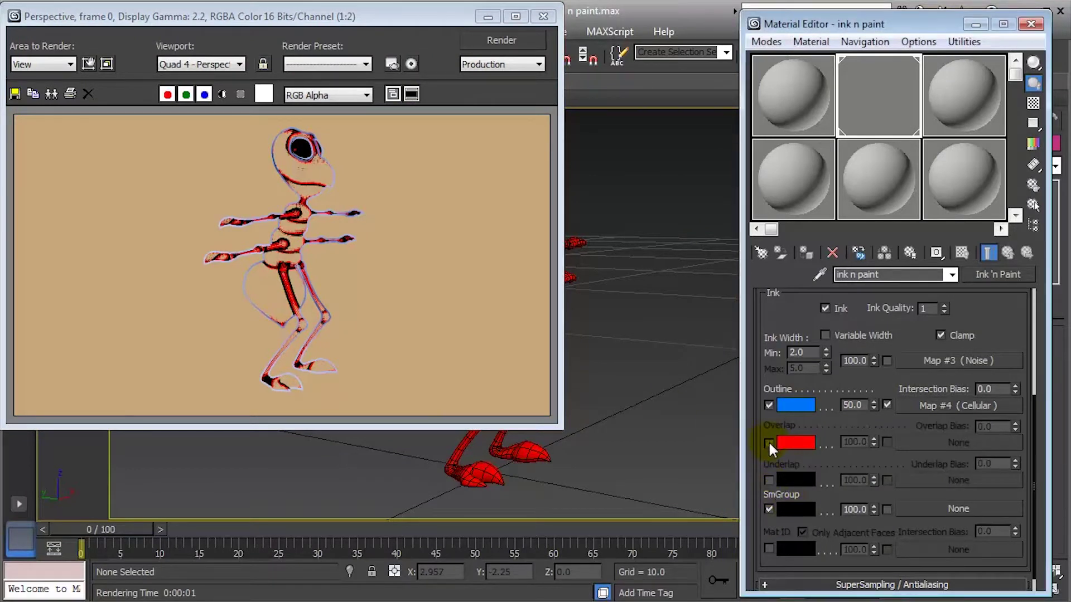
{"action": "left_click", "coordinate": [501, 41]}
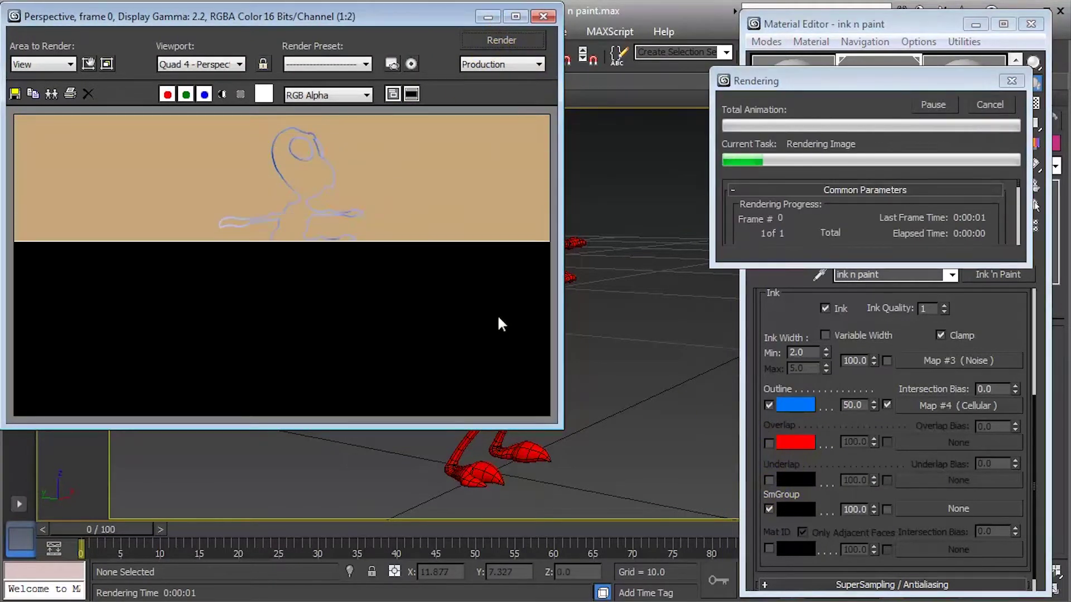
{"action": "left_click", "coordinate": [497, 317]}
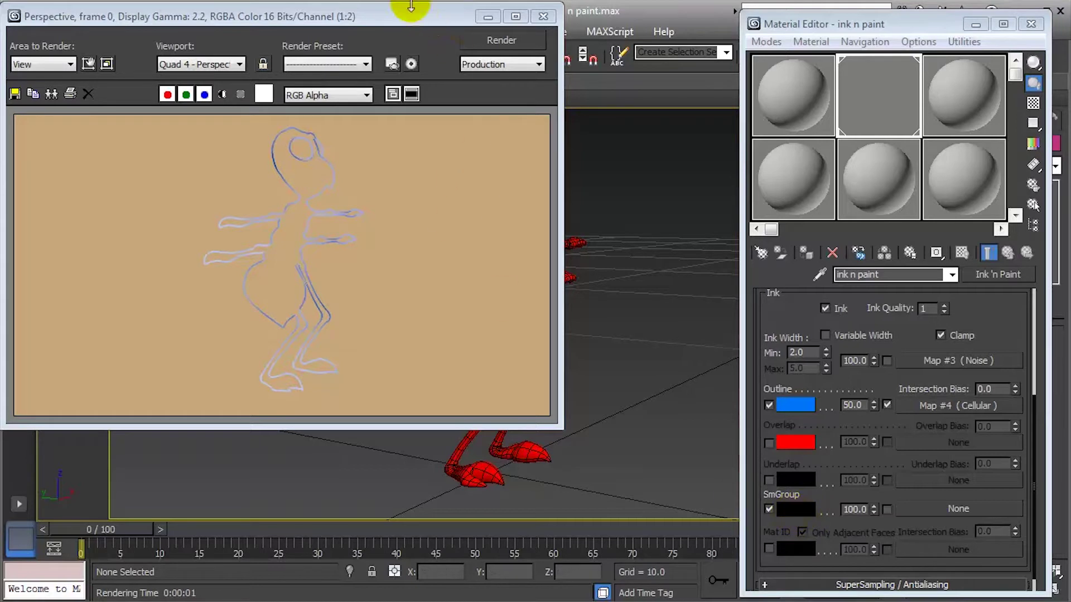
Minimize the render and material windows, select the ant's body mesh, and turn off its NURMS subdivision
{"action": "left_click", "coordinate": [478, 17]}
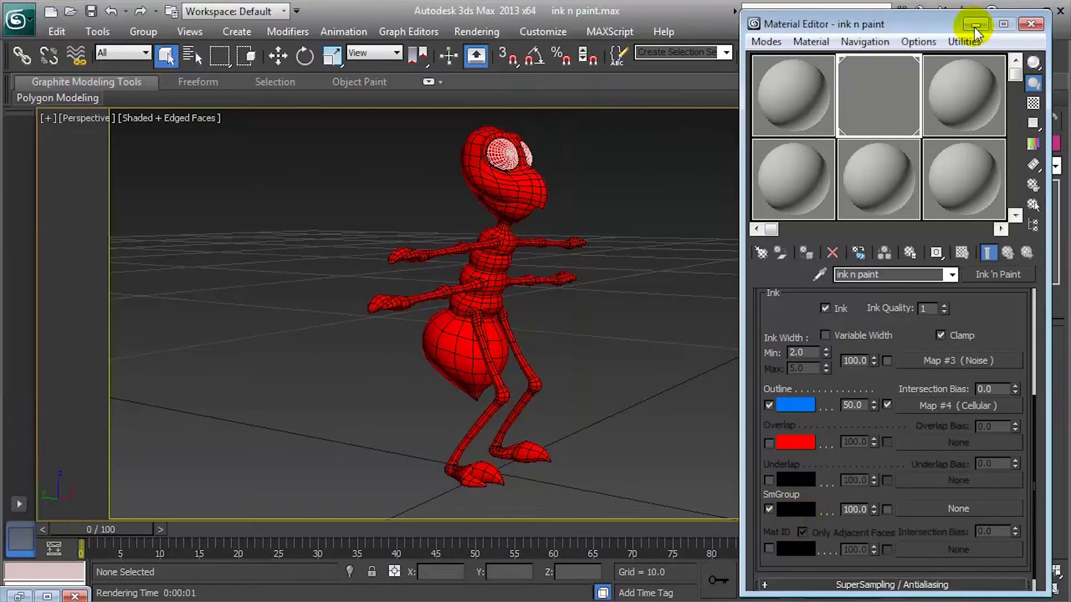
{"action": "left_click", "coordinate": [975, 25]}
{"action": "left_click", "coordinate": [591, 257]}
{"action": "left_click", "coordinate": [951, 372]}
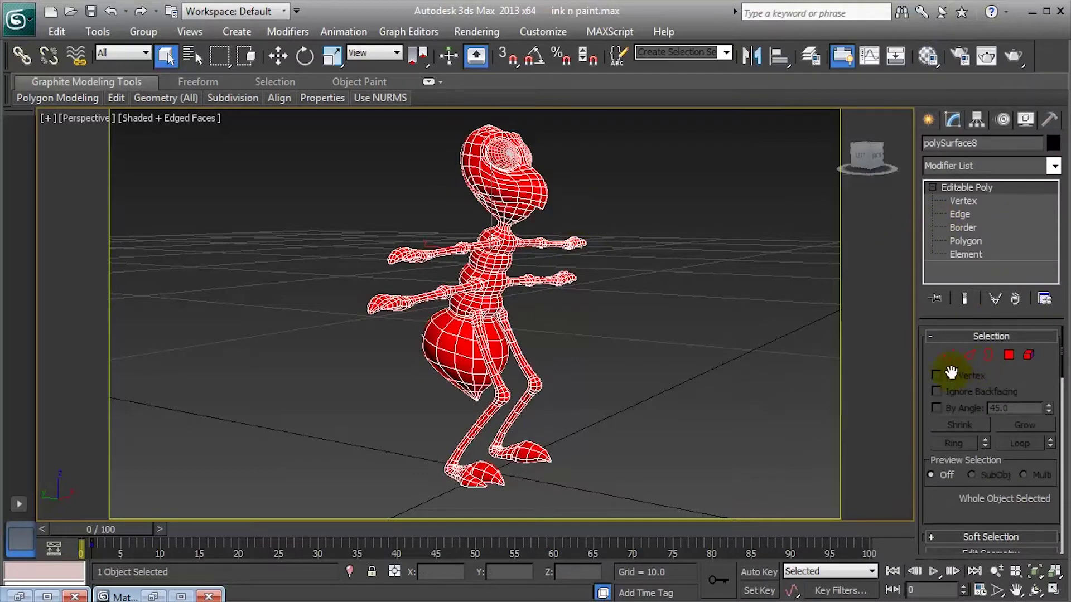
{"action": "left_click_drag", "start_coordinate": [930, 353], "coordinate": [920, 268]}
{"action": "left_click_drag", "start_coordinate": [937, 466], "coordinate": [930, 298]}
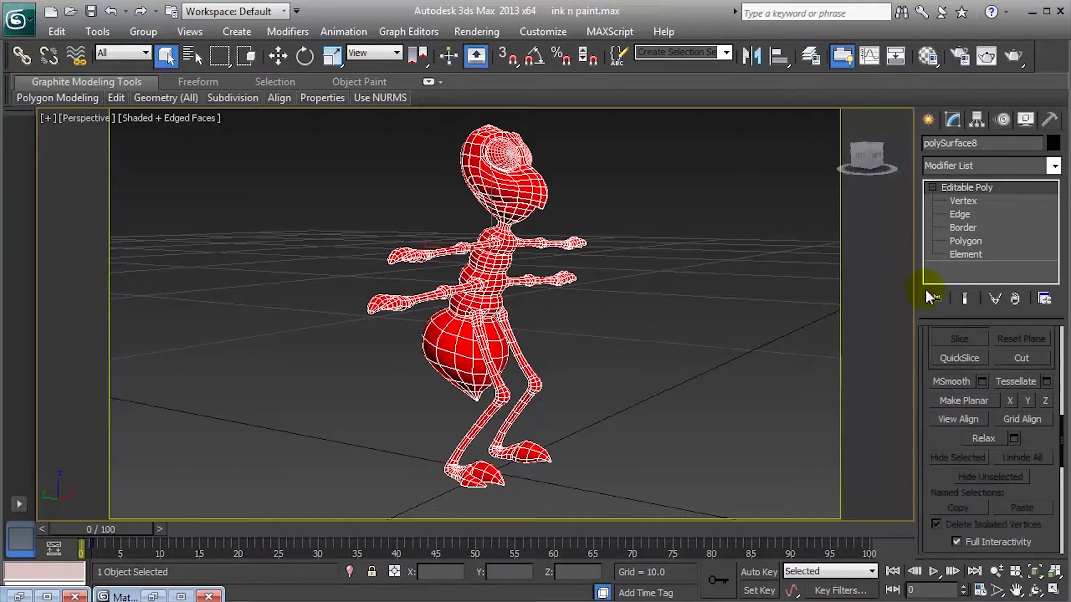
{"action": "left_click_drag", "start_coordinate": [931, 451], "coordinate": [932, 251]}
{"action": "left_click", "coordinate": [950, 404]}
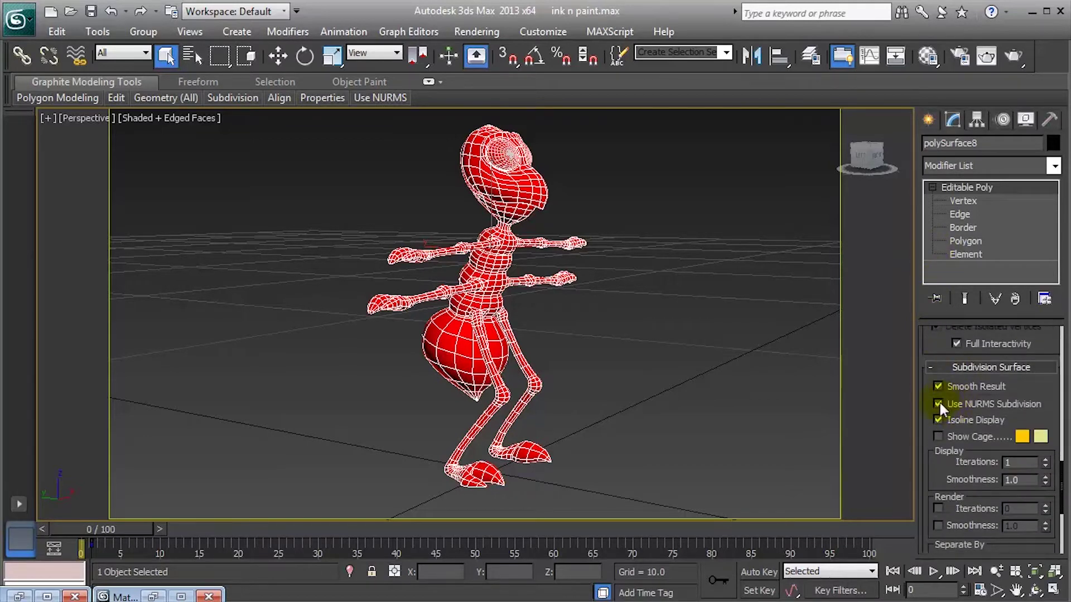
{"action": "left_click", "coordinate": [938, 404]}
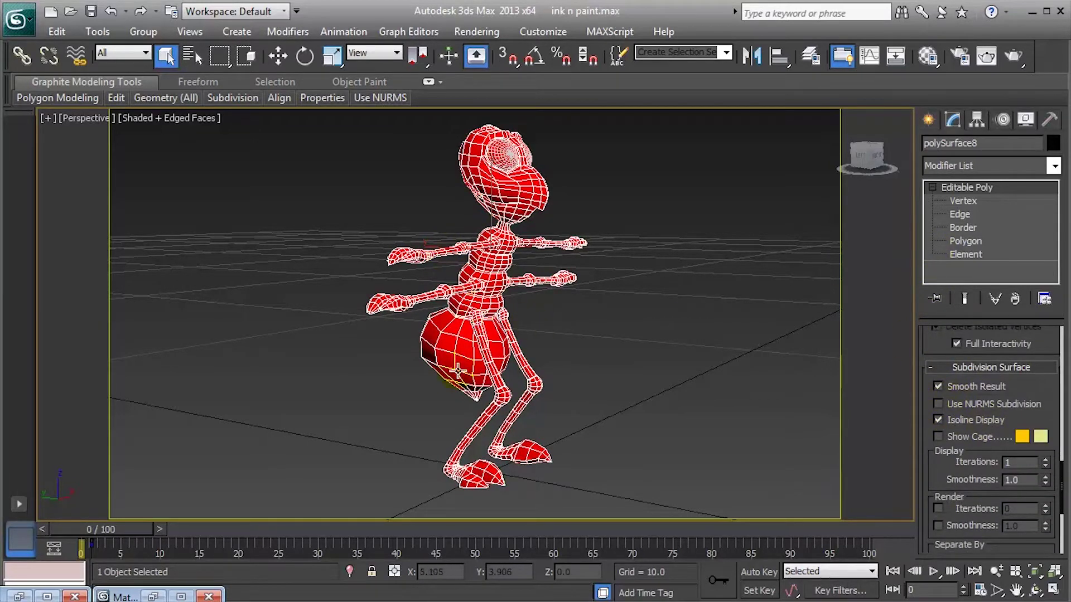
Bring back the Material Editor and render the unsubdivided ant with the SmGroup ink
{"action": "left_click", "coordinate": [152, 593]}
{"action": "key", "text": "shift+q"}
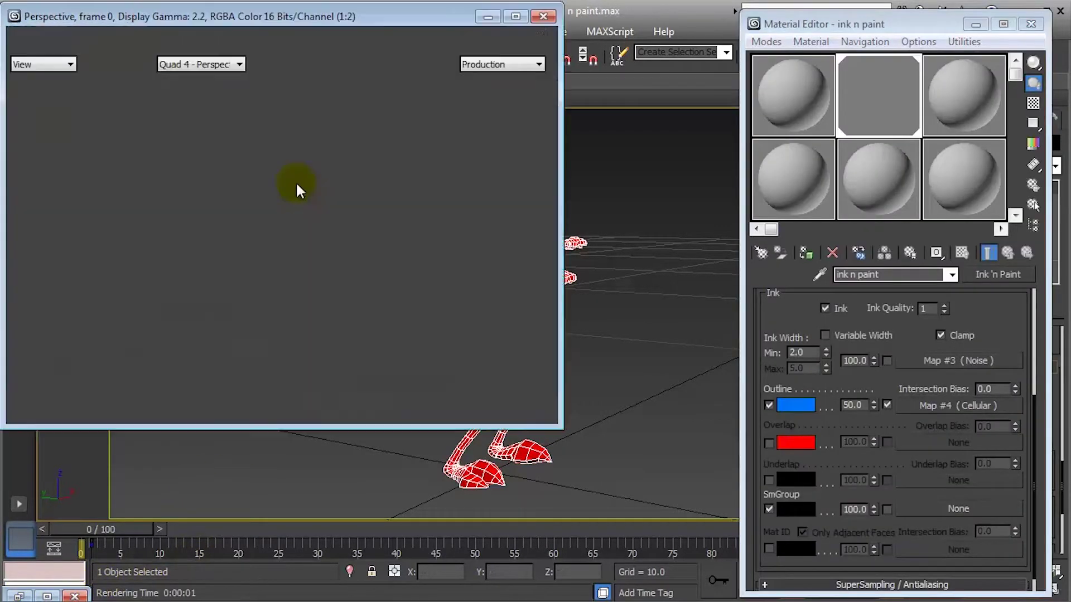
{"action": "left_click", "coordinate": [500, 40]}
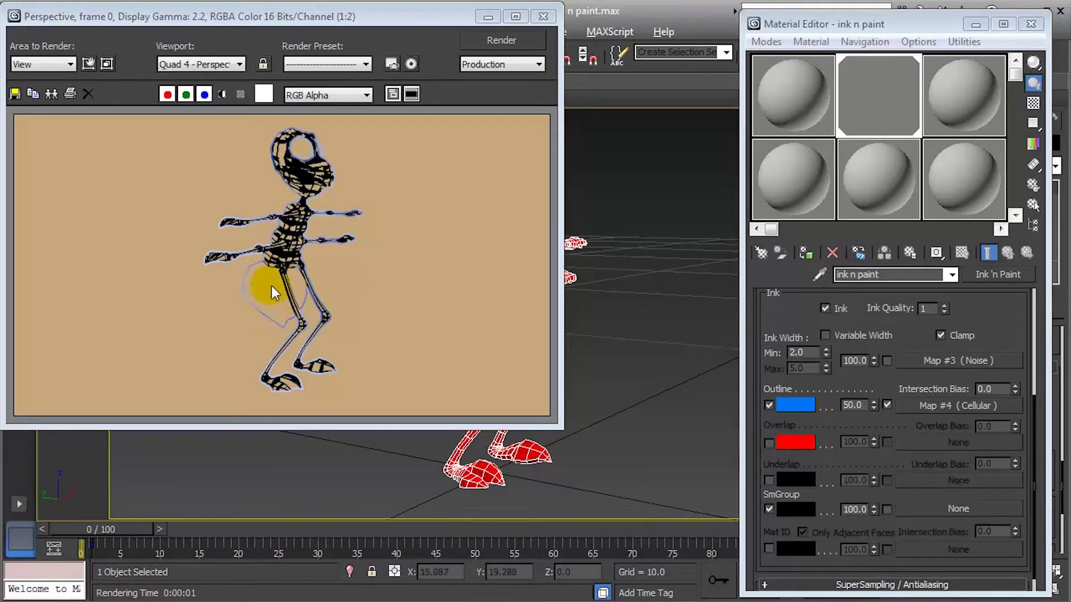
{"action": "left_click", "coordinate": [366, 239]}
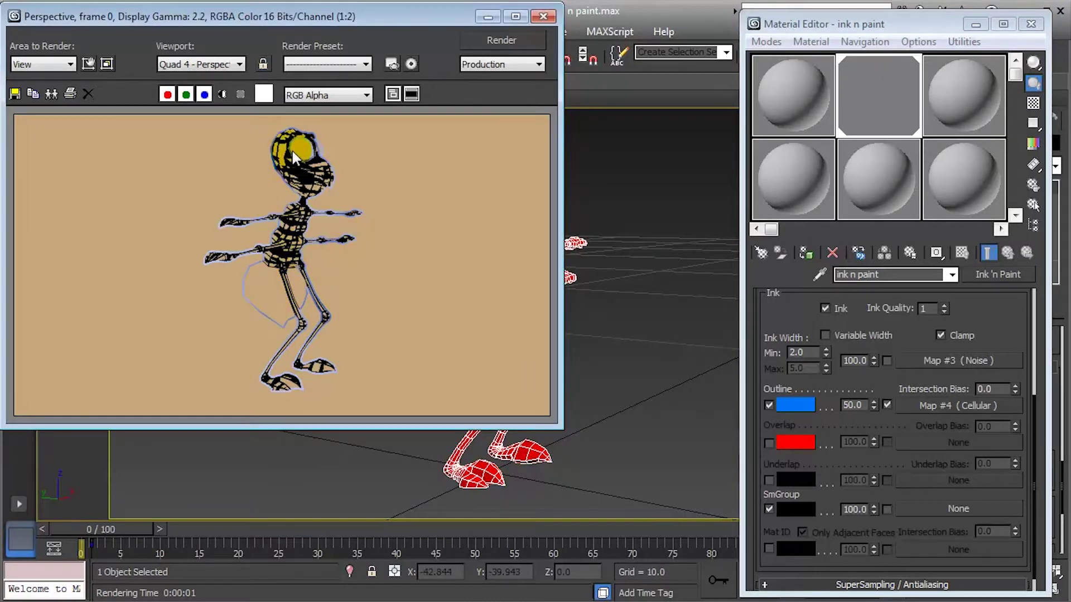
Examine the smoothing-group ink lines on the rendered ant's head and torso and compare them with the mesh in the viewport
{"action": "left_click_drag", "start_coordinate": [304, 335], "coordinate": [322, 378]}
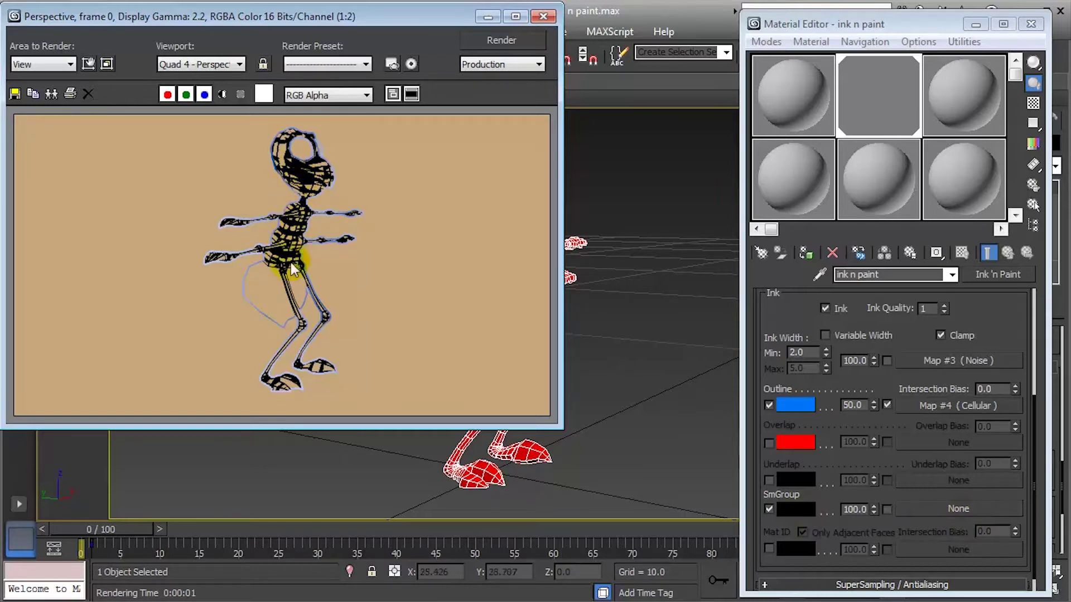
{"action": "scroll", "coordinate": [333, 275], "scroll_direction": "up", "scroll_amount": 3}
{"action": "middle_click_drag", "start_coordinate": [277, 271], "coordinate": [308, 261]}
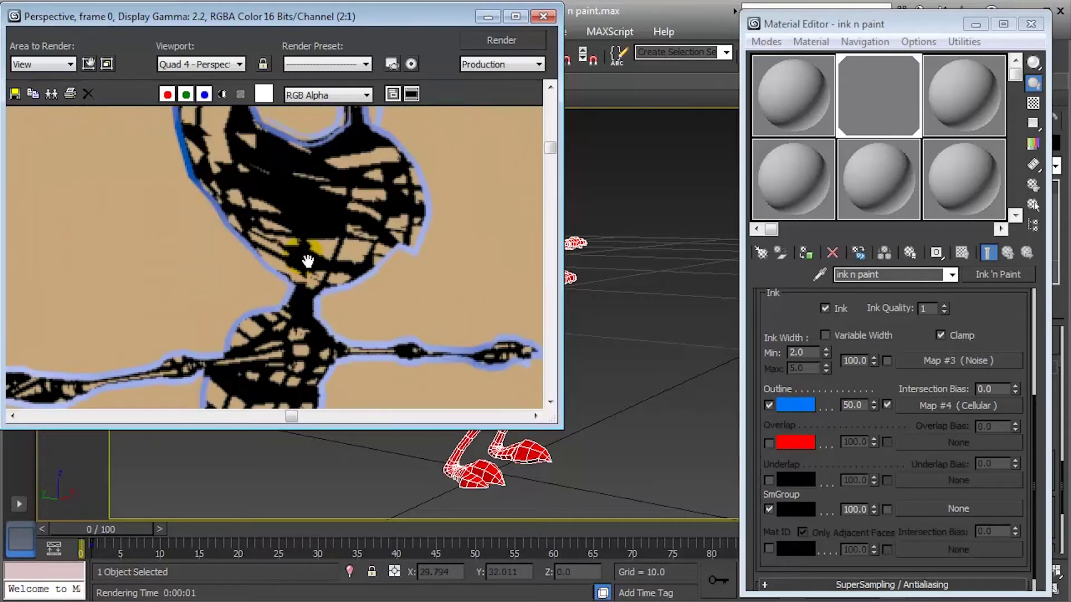
{"action": "left_click_drag", "start_coordinate": [296, 18], "coordinate": [825, 50]}
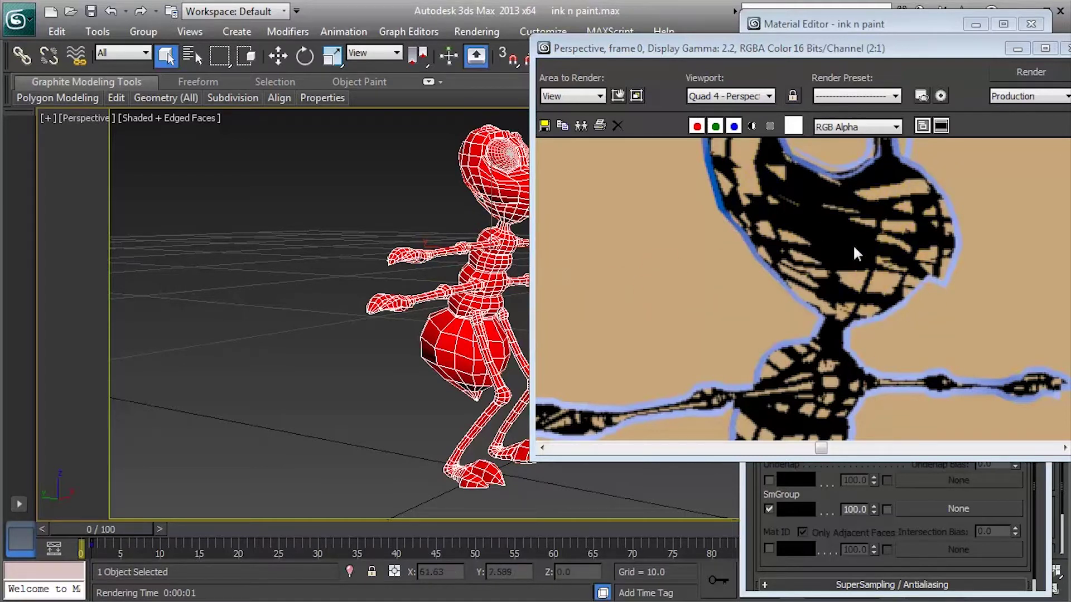
{"action": "left_click_drag", "start_coordinate": [828, 49], "coordinate": [296, 18]}
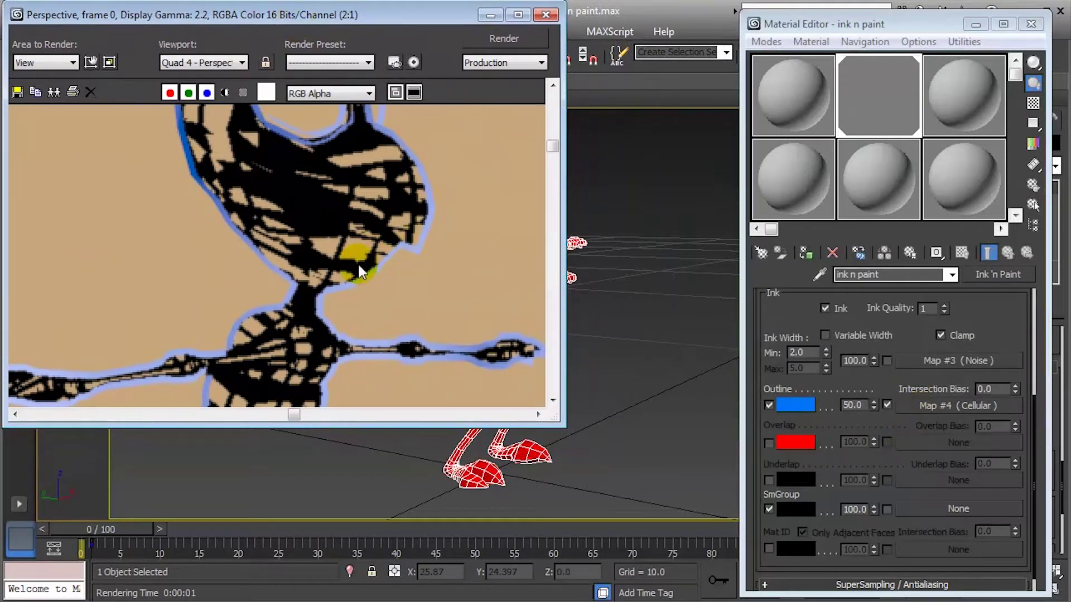
{"action": "scroll", "coordinate": [357, 262], "scroll_direction": "down", "scroll_amount": 2}
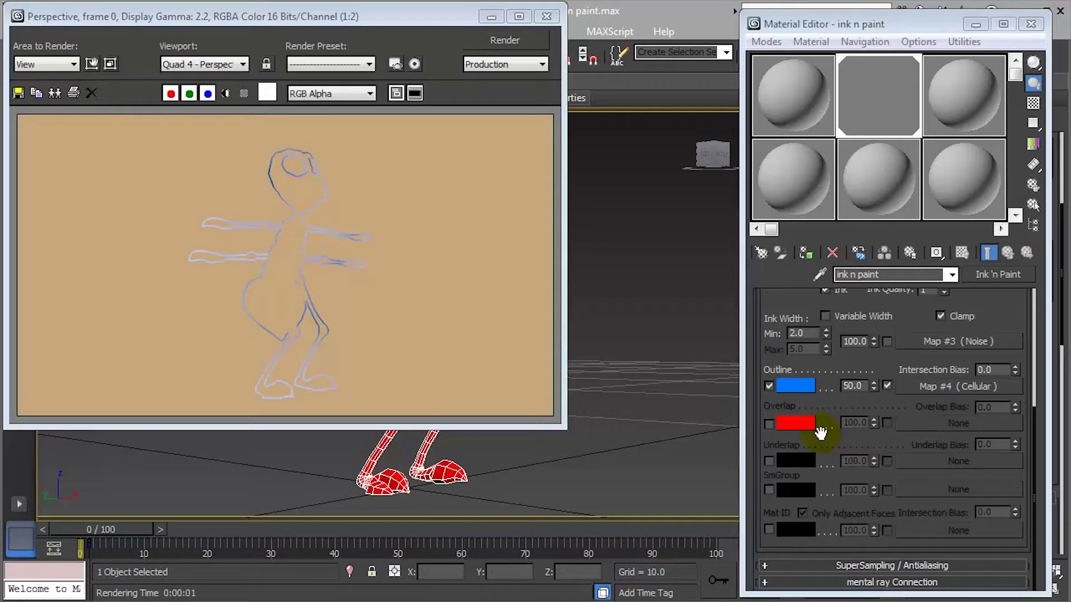
Enable the Mat ID ink, then minimize the render and material windows to expose the ant's mesh
{"action": "left_click", "coordinate": [769, 530]}
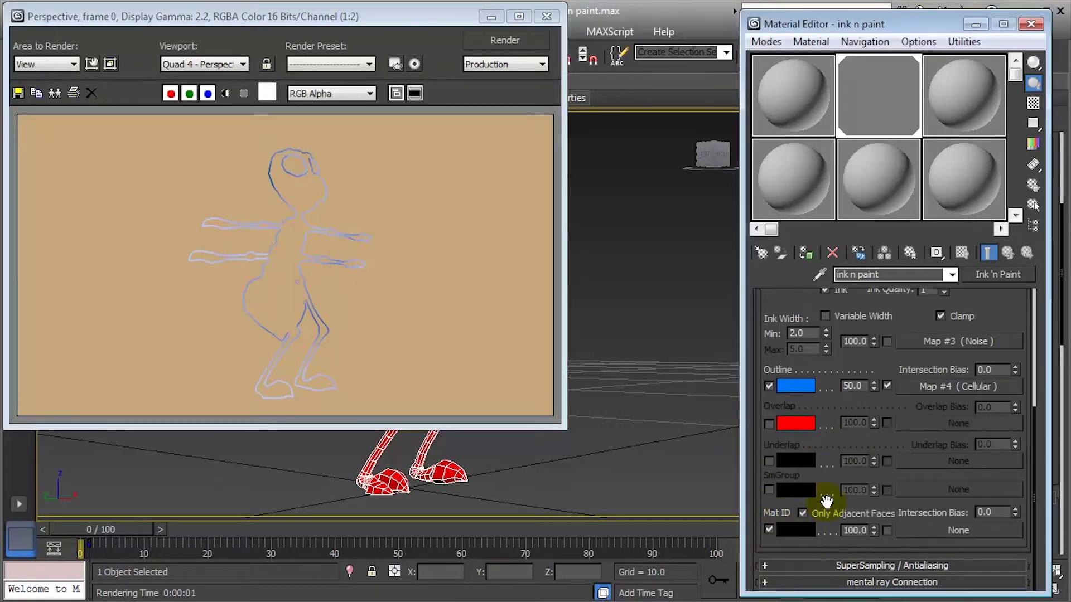
{"action": "left_click", "coordinate": [491, 18]}
{"action": "middle_click_drag", "start_coordinate": [562, 239], "coordinate": [686, 194], "text": "alt"}
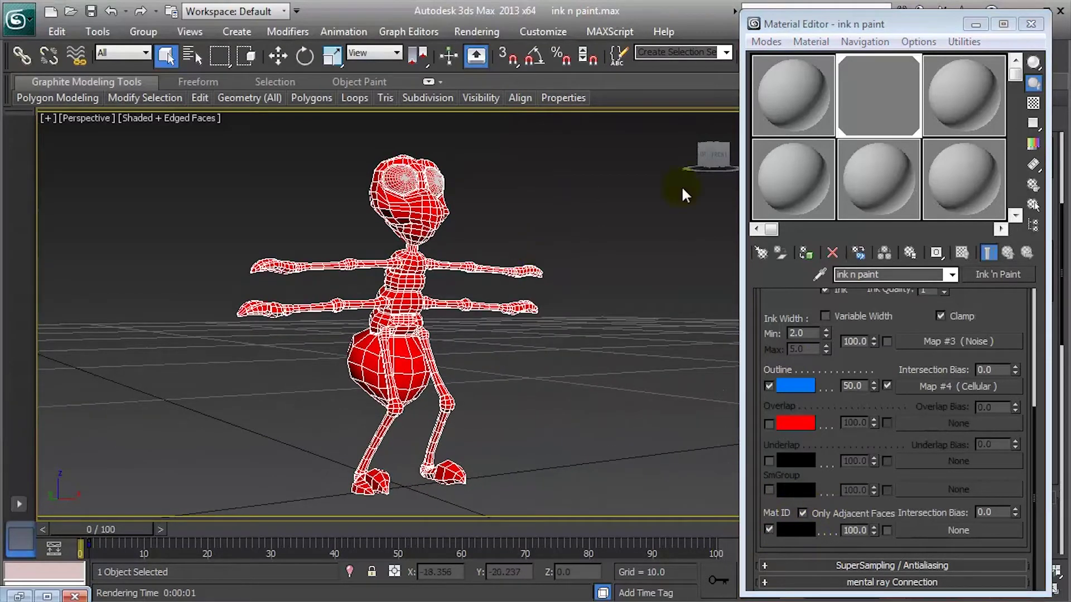
{"action": "left_click", "coordinate": [980, 24]}
At polygon level of the ant's body mesh, select the faces assigned to material ID 2
{"action": "middle_click_drag", "start_coordinate": [613, 212], "coordinate": [458, 284], "text": "alt"}
{"action": "scroll", "coordinate": [446, 287], "scroll_direction": "up", "scroll_amount": 5}
{"action": "scroll", "coordinate": [459, 283], "scroll_direction": "down", "scroll_amount": 5}
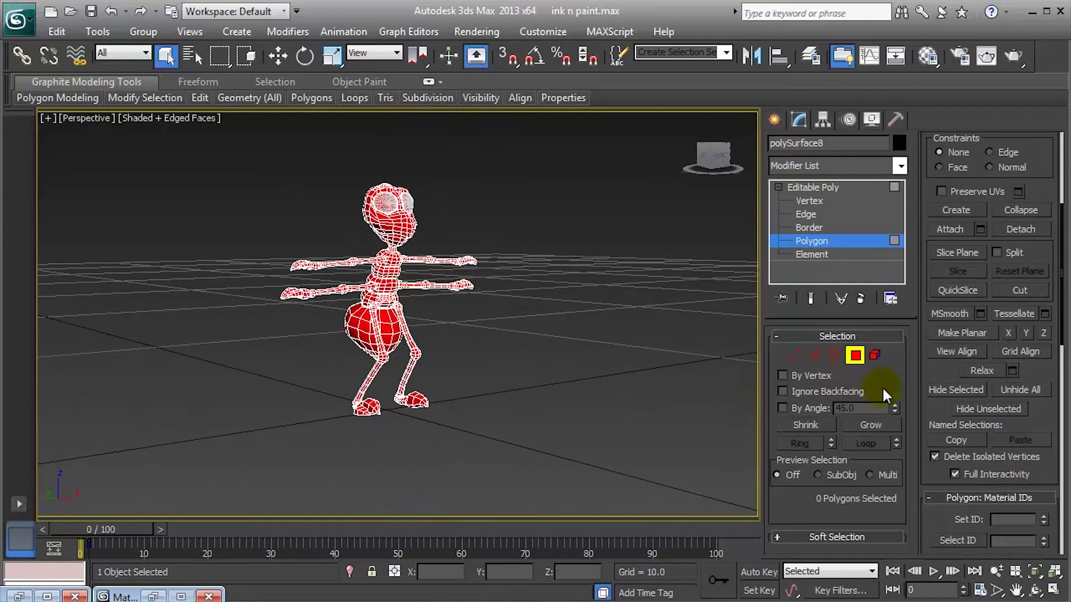
{"action": "scroll", "coordinate": [926, 446], "scroll_direction": "down", "scroll_amount": 2}
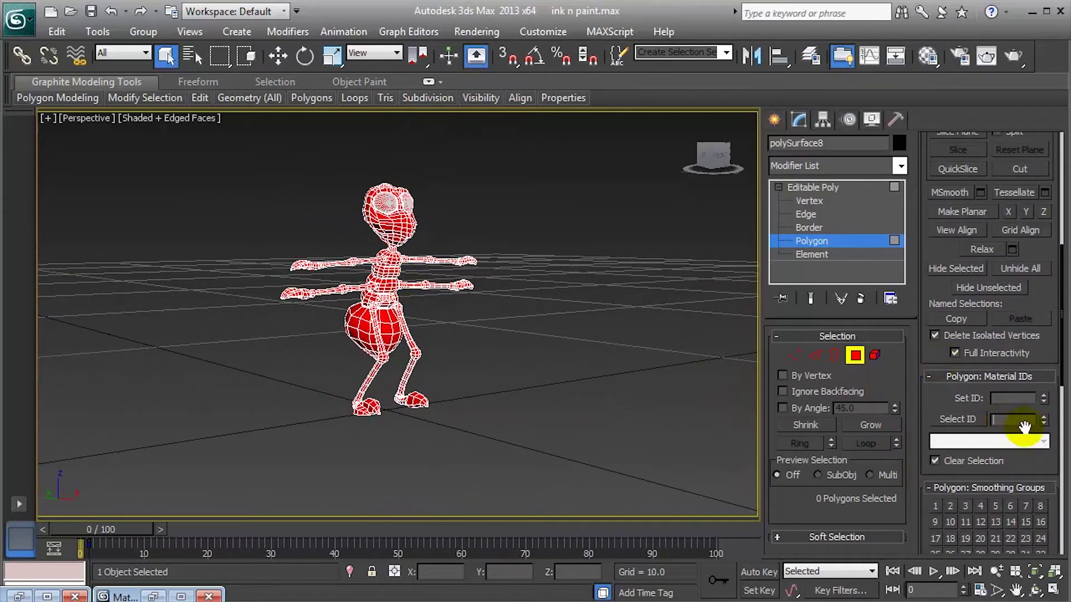
{"action": "left_click", "coordinate": [1023, 422]}
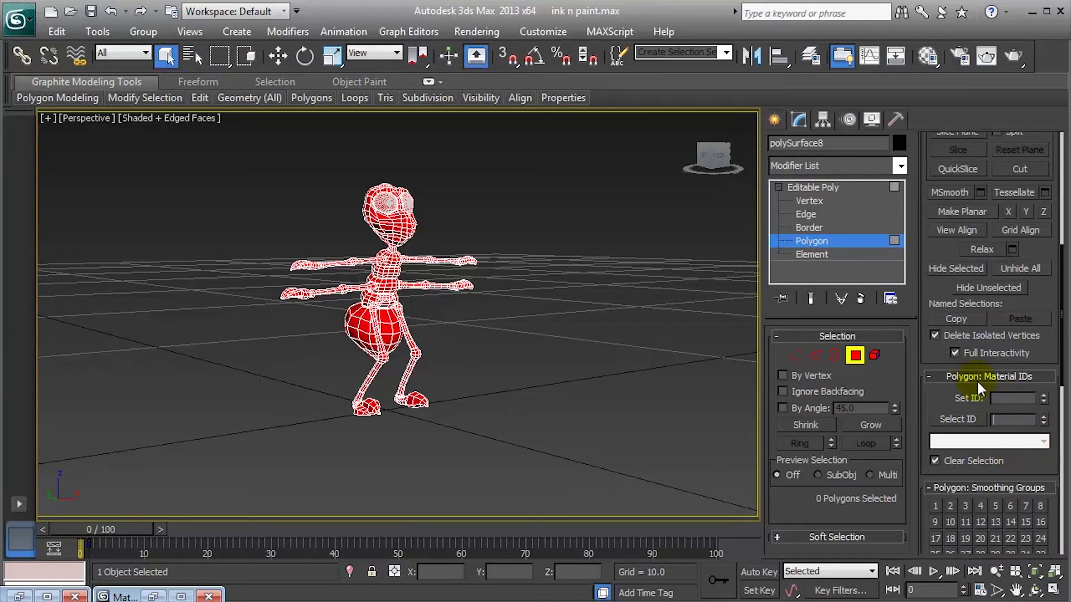
{"action": "type", "text": "2"}
{"action": "left_click", "coordinate": [961, 420]}
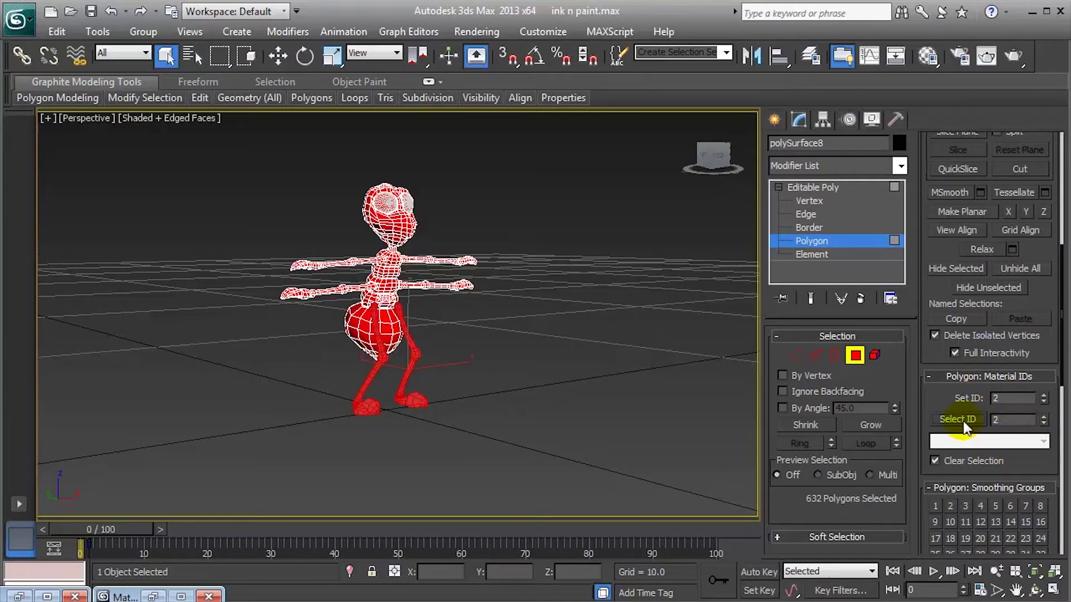
Query the body mesh for polygons with material ID 5, then return to whole-object level
{"action": "middle_click_drag", "start_coordinate": [414, 388], "coordinate": [549, 352], "text": "alt"}
{"action": "scroll", "coordinate": [550, 353], "scroll_direction": "up", "scroll_amount": 6}
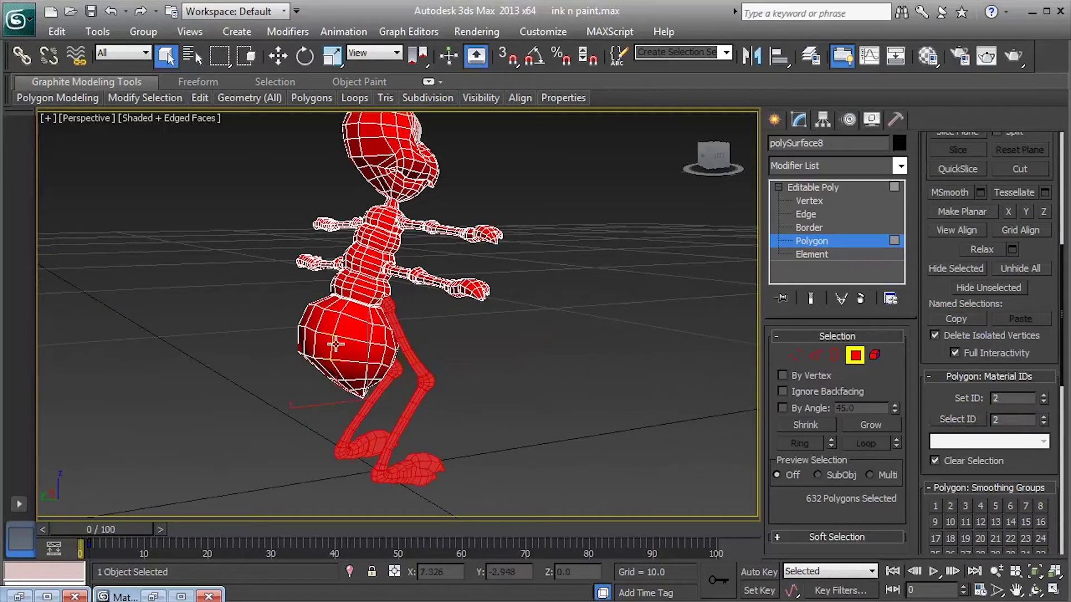
{"action": "left_click", "coordinate": [1012, 420]}
{"action": "left_click", "coordinate": [941, 423]}
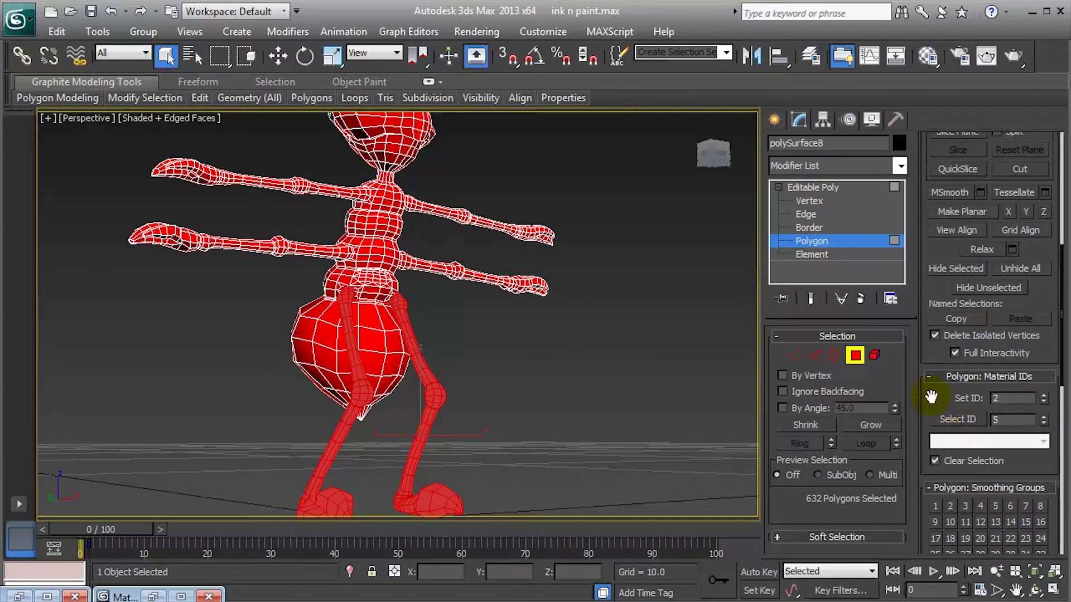
{"action": "middle_click_drag", "start_coordinate": [725, 301], "coordinate": [545, 279], "text": "alt"}
{"action": "left_click", "coordinate": [544, 273]}
{"action": "left_click", "coordinate": [813, 187]}
{"action": "middle_click_drag", "start_coordinate": [486, 240], "coordinate": [437, 249], "text": "alt"}
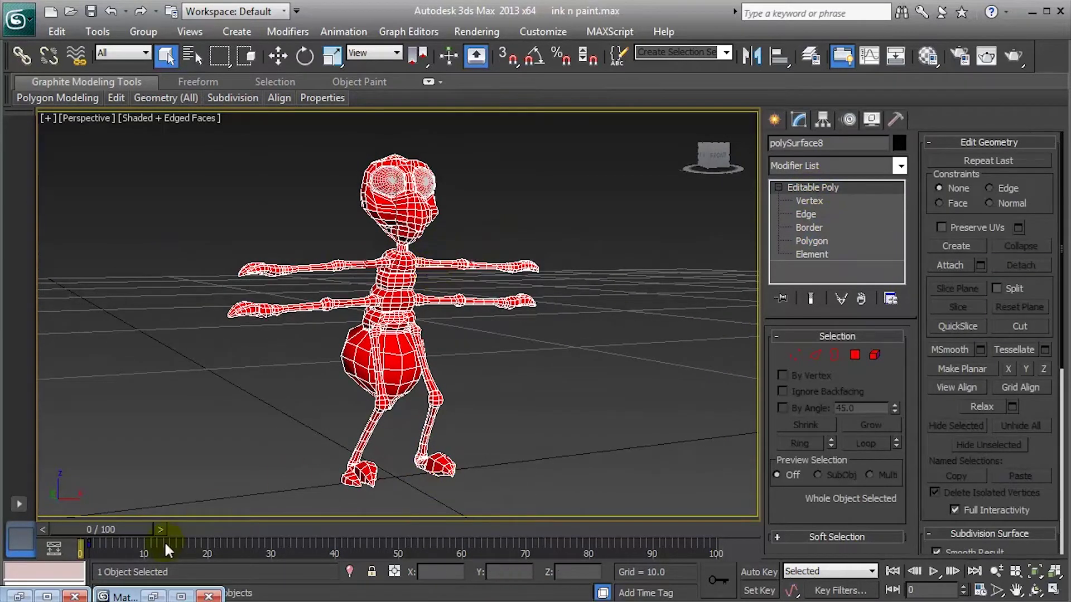
Restore the material and render windows, set the Mat ID ink colour to magenta (255, 0, 192), and render the ant
{"action": "left_click", "coordinate": [154, 596]}
{"action": "left_click", "coordinate": [40, 596]}
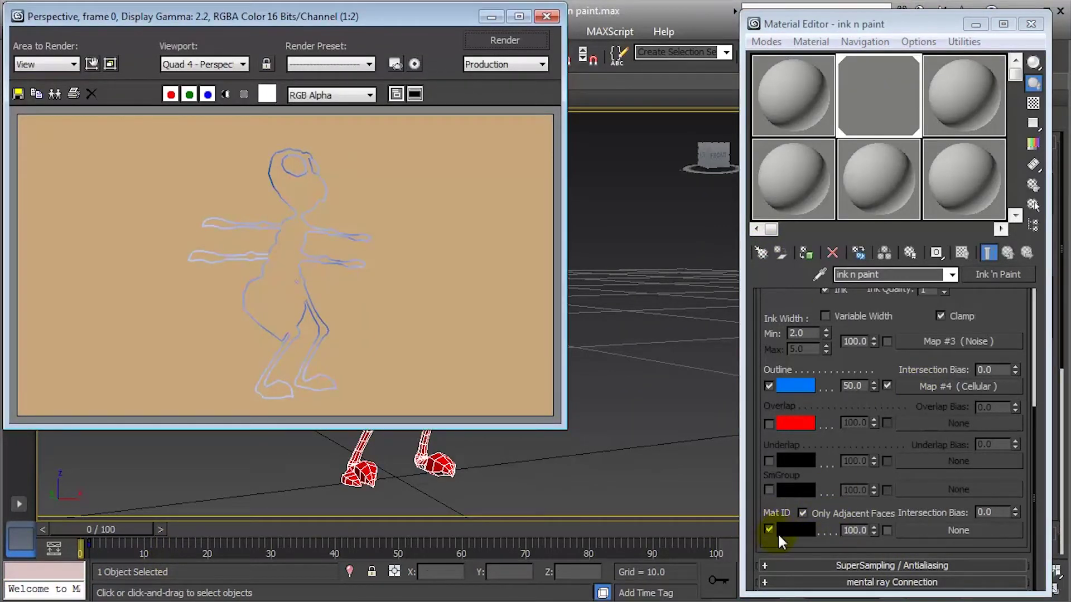
{"action": "left_click", "coordinate": [794, 531]}
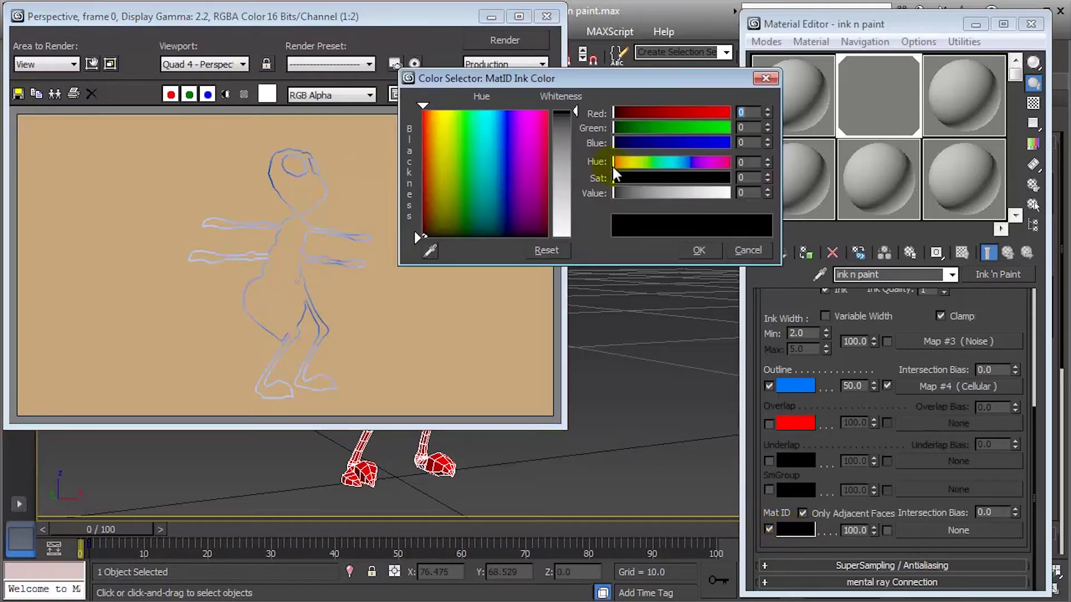
{"action": "left_click_drag", "start_coordinate": [515, 149], "coordinate": [533, 110]}
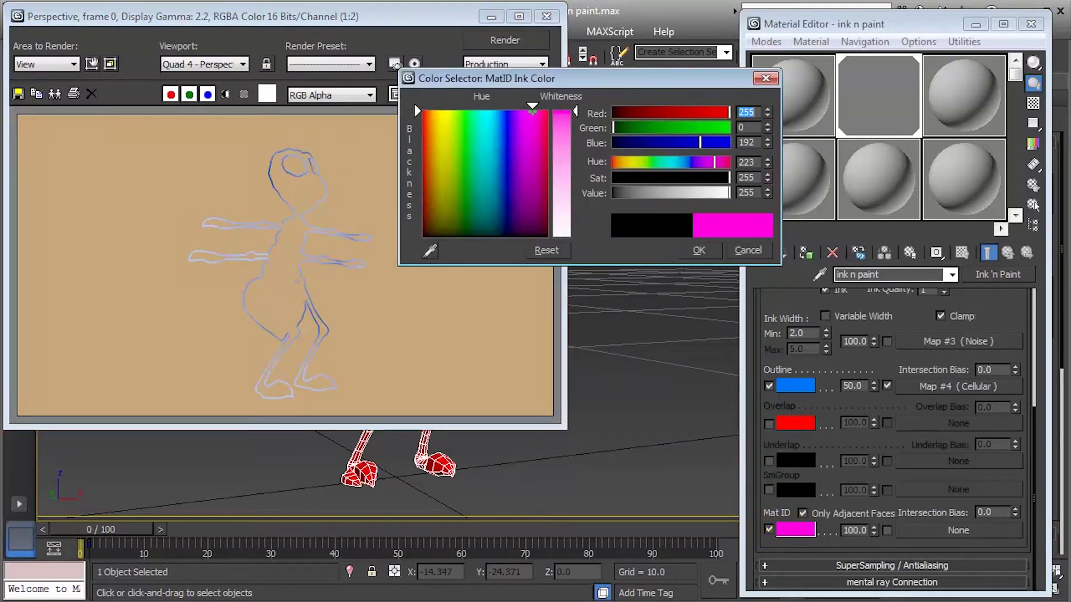
{"action": "left_click", "coordinate": [699, 251]}
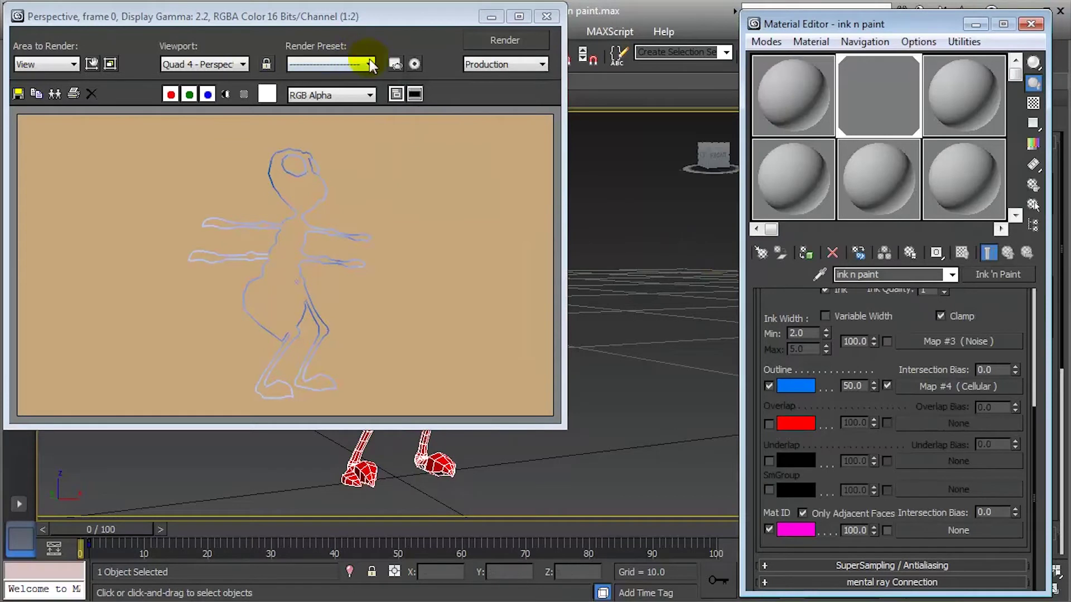
{"action": "left_click", "coordinate": [479, 39]}
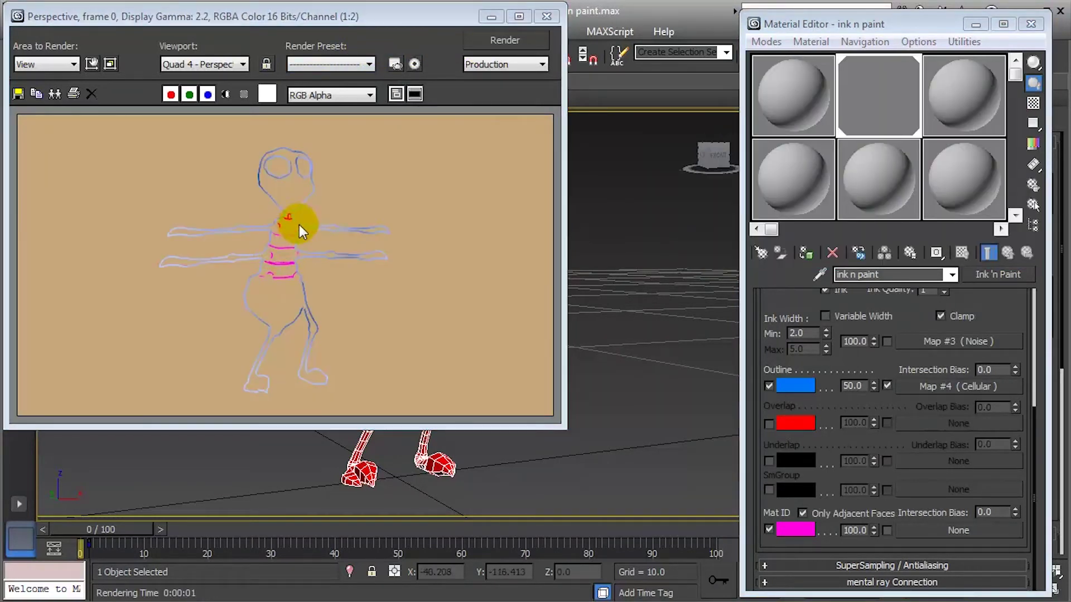
Examine the magenta Mat ID ink lines on the rendered torso and compare them with the mesh in the viewport
{"action": "scroll", "coordinate": [325, 295], "scroll_direction": "up", "scroll_amount": 4}
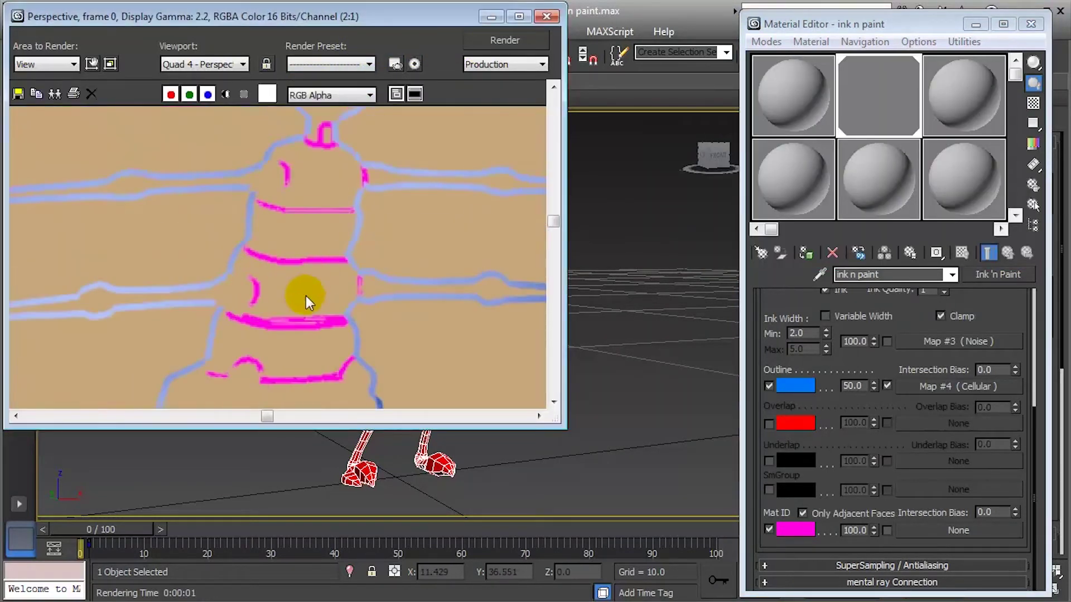
{"action": "middle_click_drag", "start_coordinate": [274, 268], "coordinate": [289, 247]}
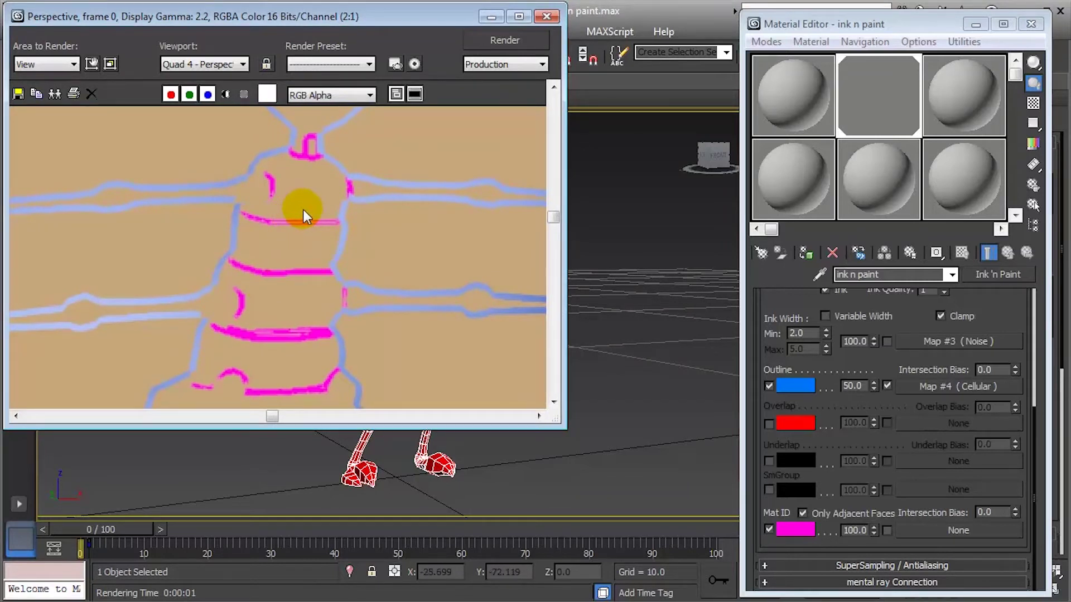
{"action": "left_click_drag", "start_coordinate": [273, 16], "coordinate": [741, 21]}
{"action": "scroll", "coordinate": [276, 304], "scroll_direction": "up", "scroll_amount": 3}
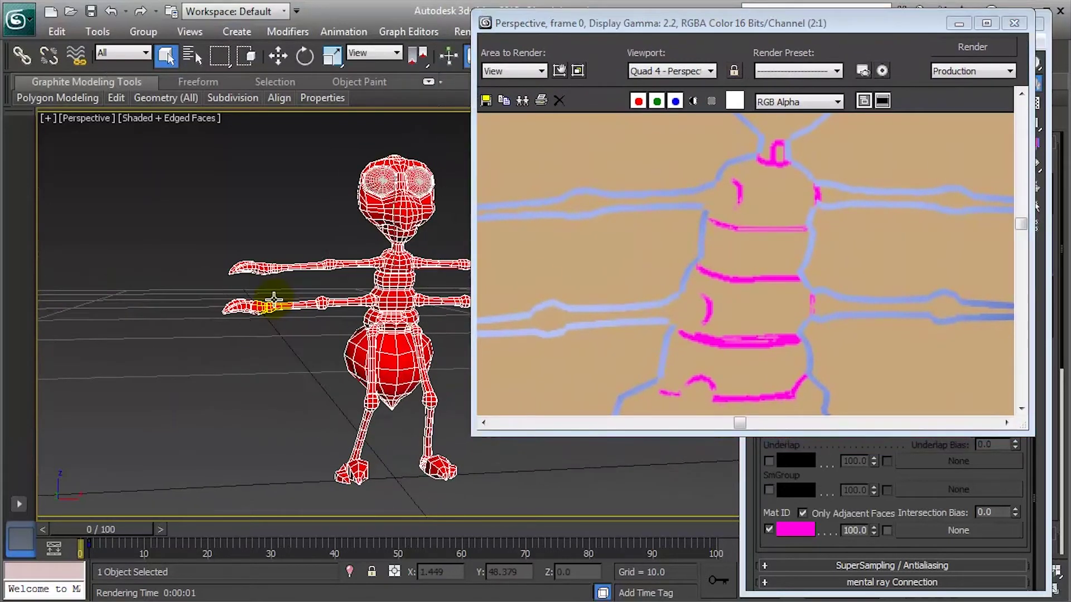
{"action": "middle_click_drag", "start_coordinate": [301, 304], "coordinate": [304, 331]}
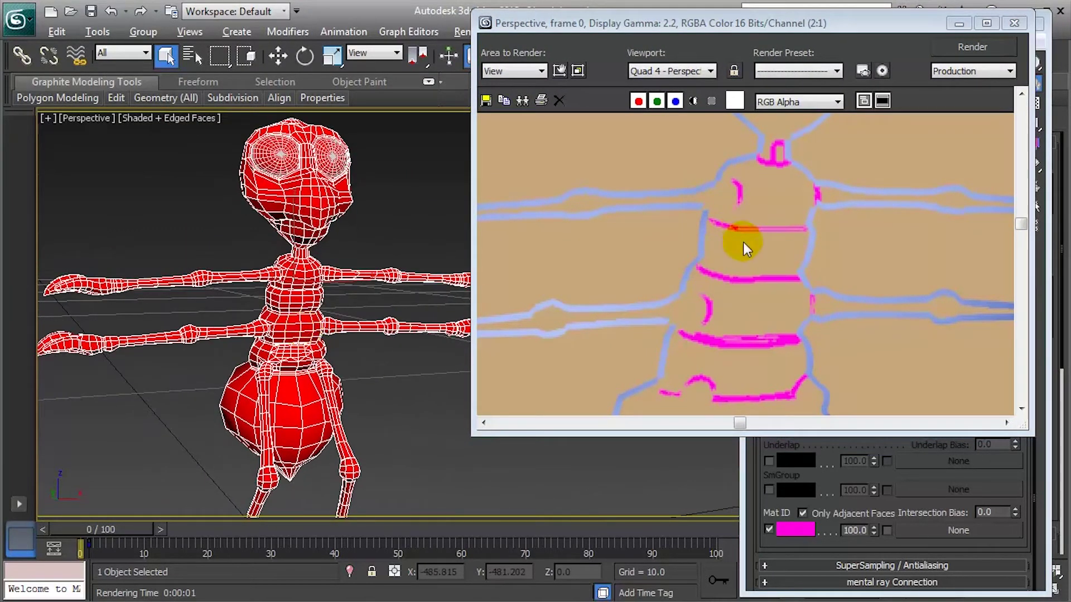
{"action": "scroll", "coordinate": [744, 230], "scroll_direction": "down", "scroll_amount": 2}
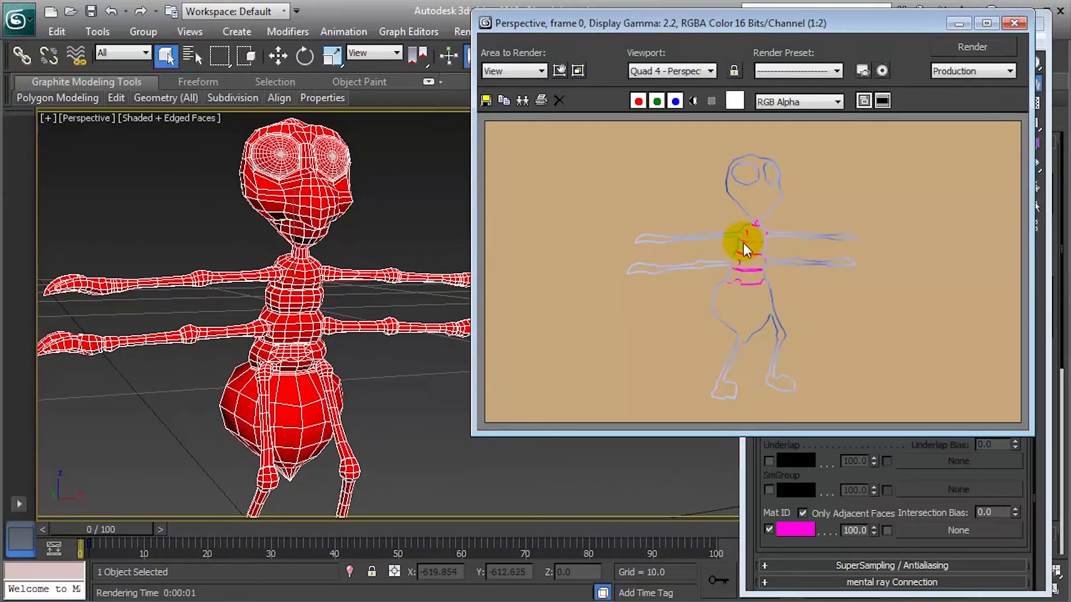
{"action": "left_click_drag", "start_coordinate": [681, 17], "coordinate": [208, 5]}
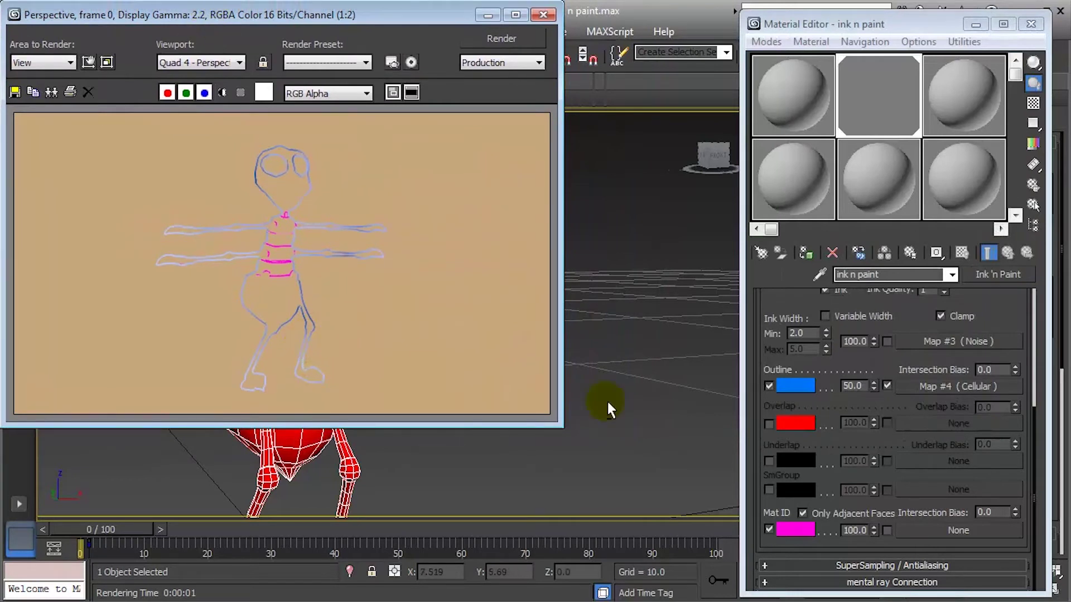
Switch the Mat ID ink's Only Adjacent Faces option off, on and off again, rendering the ant after each change
{"action": "left_click", "coordinate": [802, 514]}
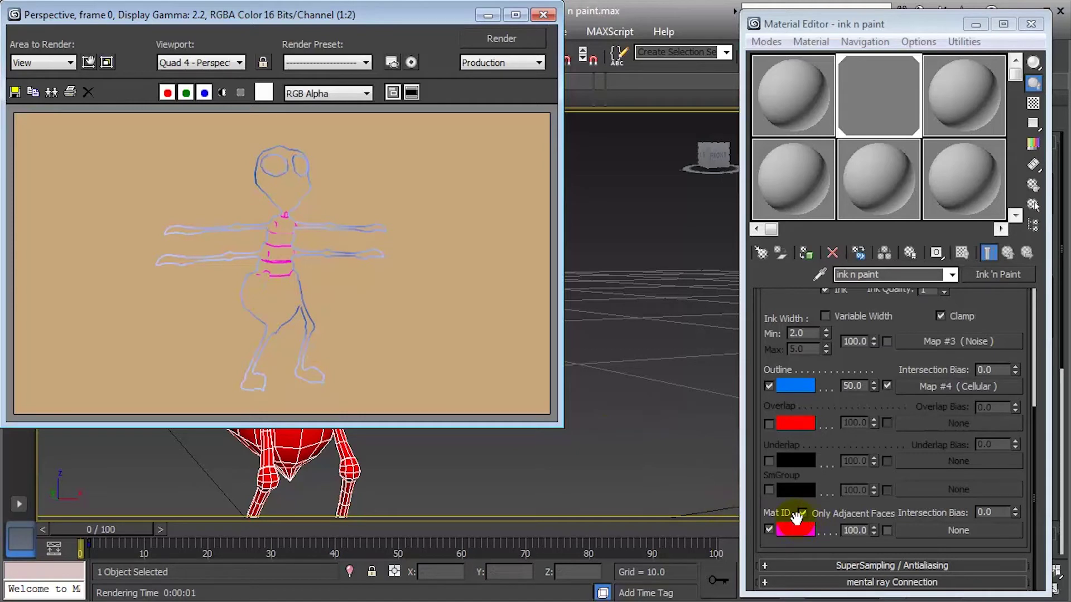
{"action": "left_click", "coordinate": [512, 36]}
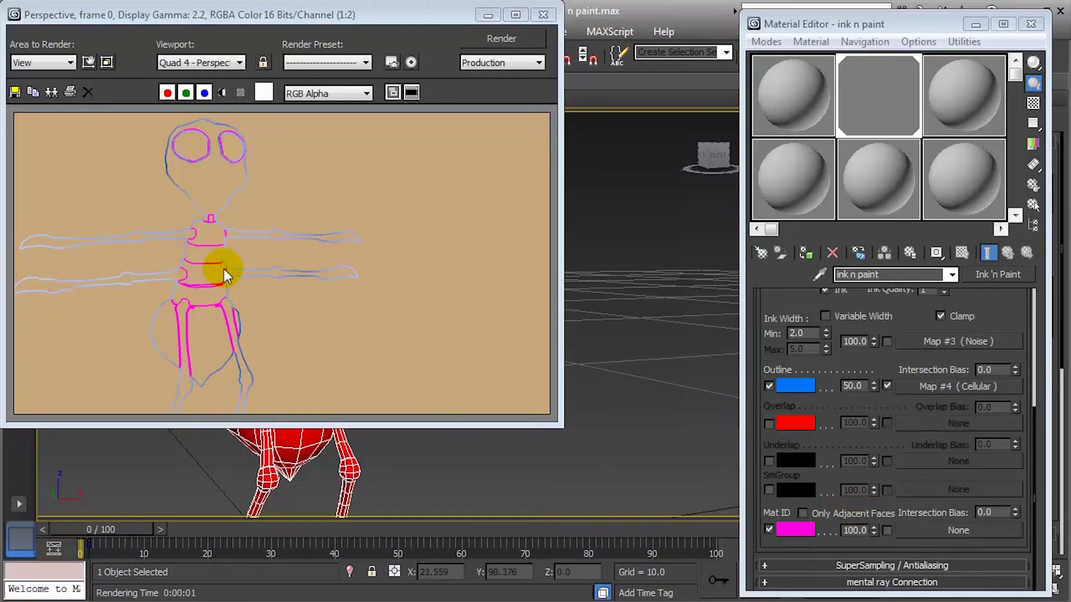
{"action": "left_click", "coordinate": [803, 514]}
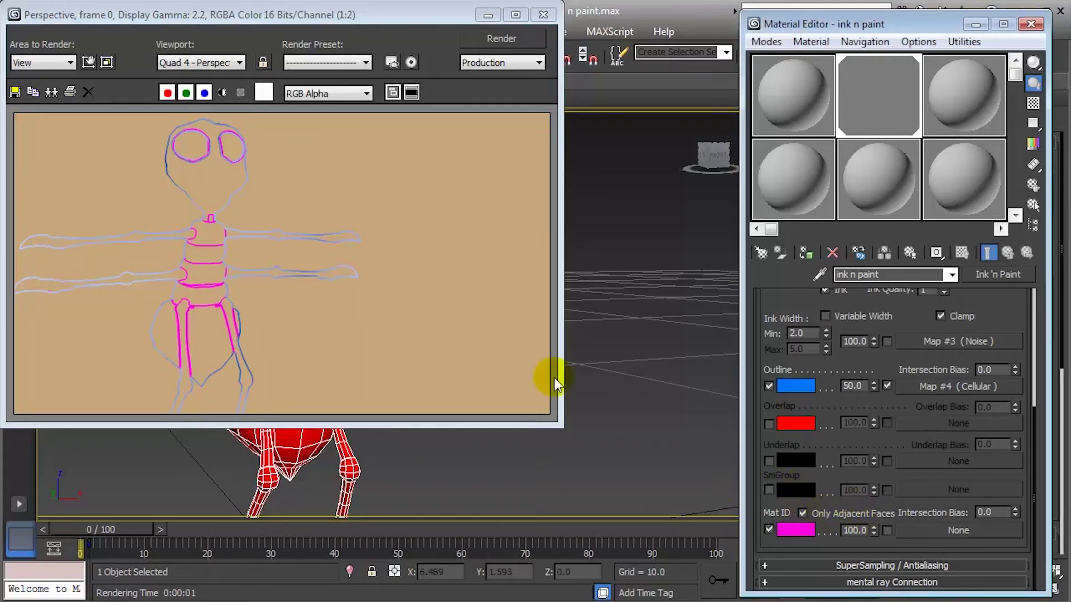
{"action": "left_click", "coordinate": [502, 39]}
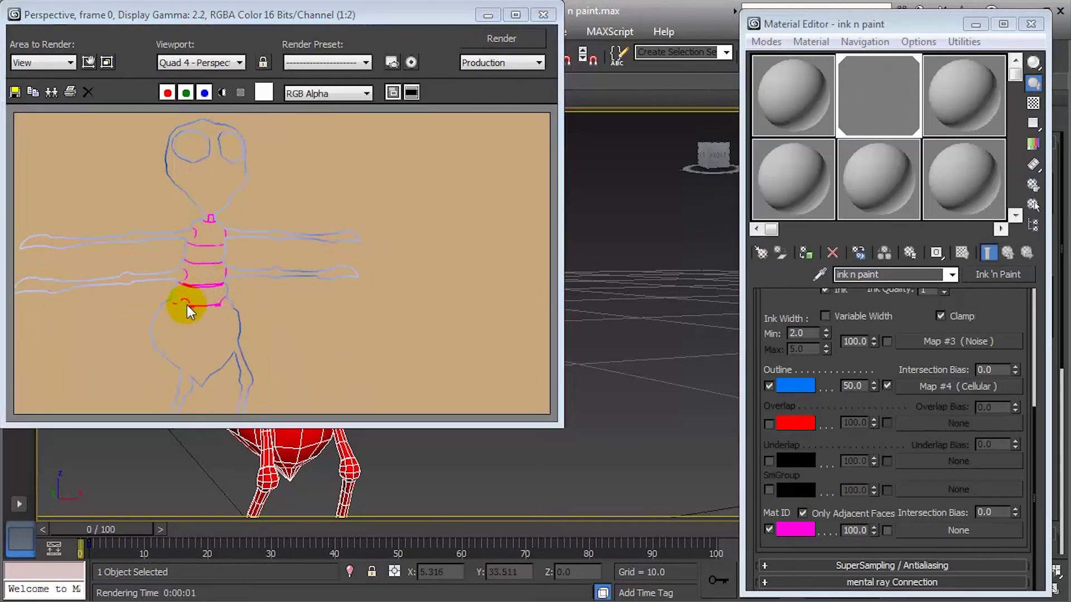
{"action": "left_click", "coordinate": [803, 513]}
{"action": "left_click", "coordinate": [492, 44]}
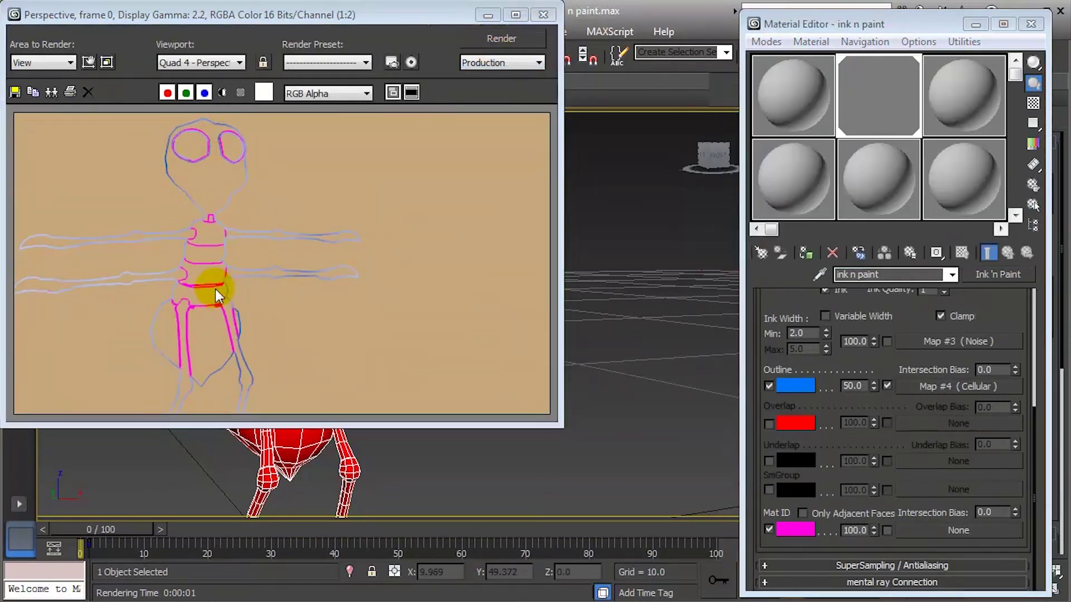
Set the Mat ID ink colour to black and render the ant
{"action": "left_click", "coordinate": [792, 530]}
{"action": "left_click", "coordinate": [471, 143]}
{"action": "left_click_drag", "start_coordinate": [471, 143], "coordinate": [424, 237]}
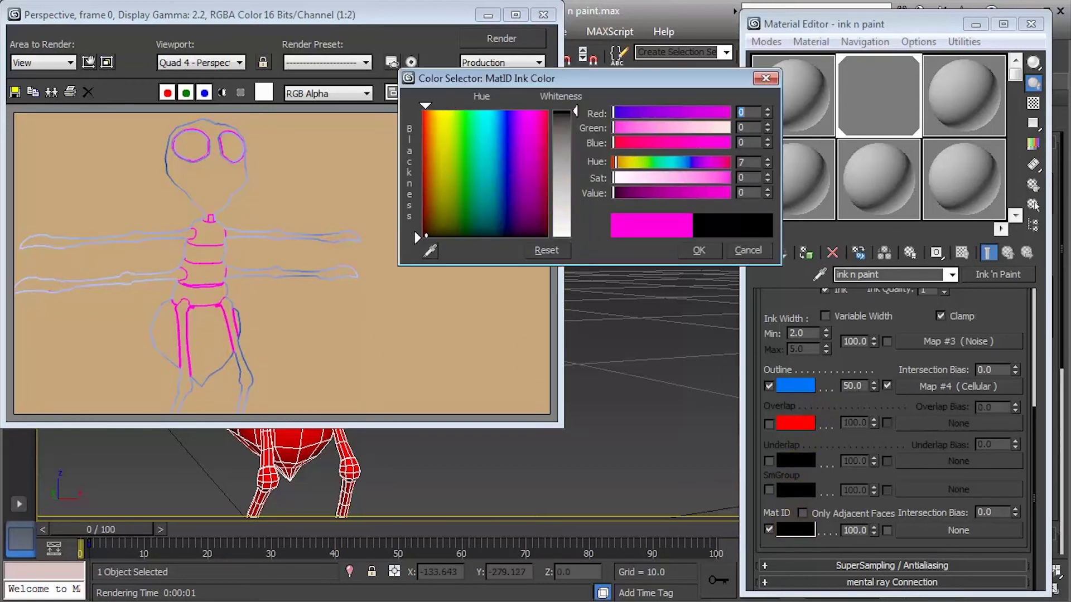
{"action": "left_click", "coordinate": [697, 250]}
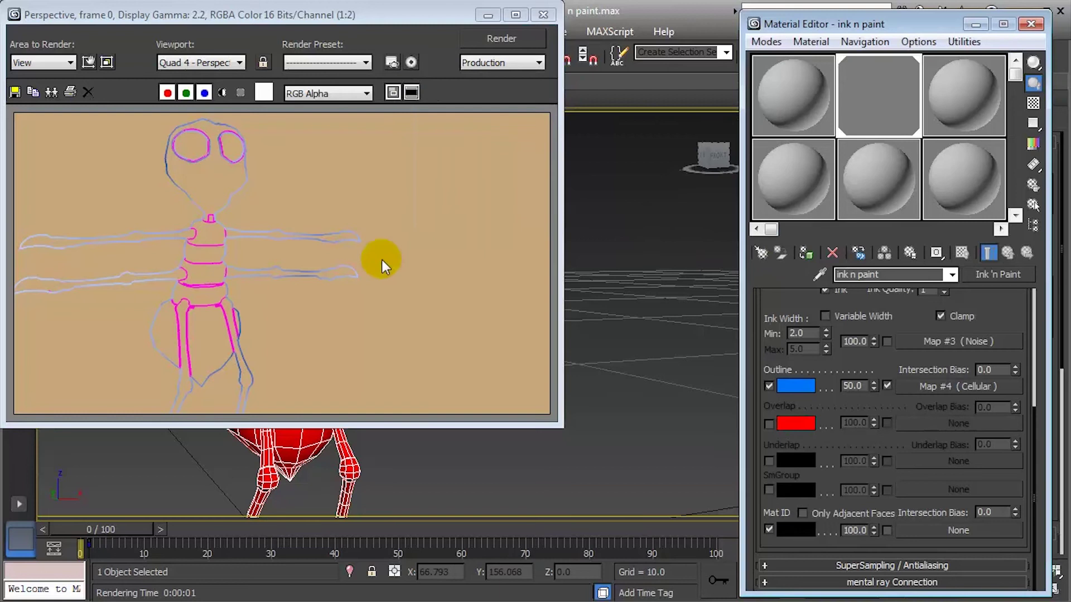
{"action": "left_click", "coordinate": [494, 40]}
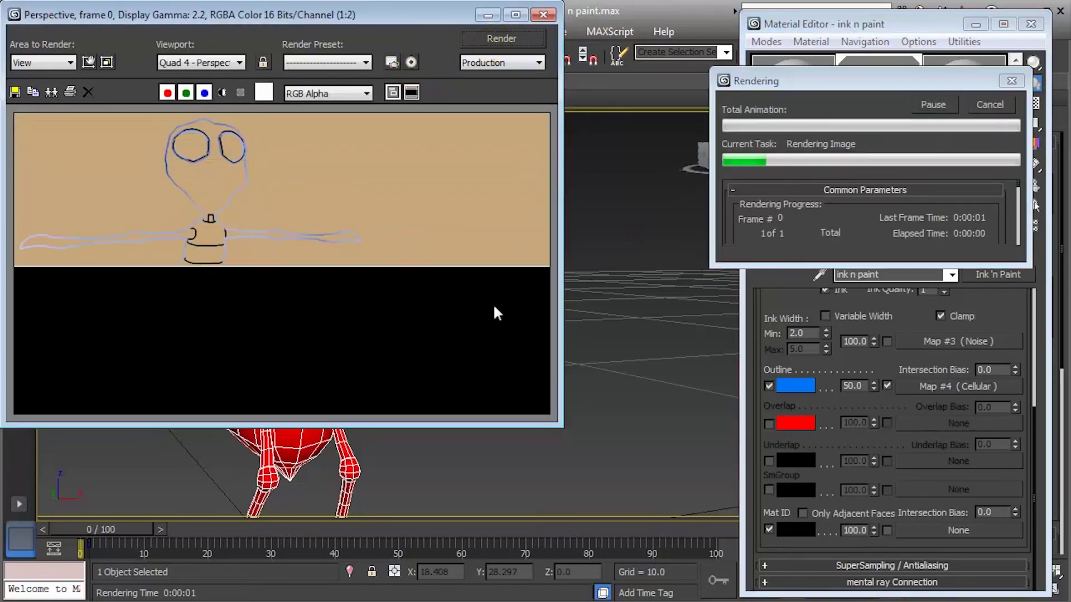
{"action": "left_click_drag", "start_coordinate": [309, 13], "coordinate": [378, 16]}
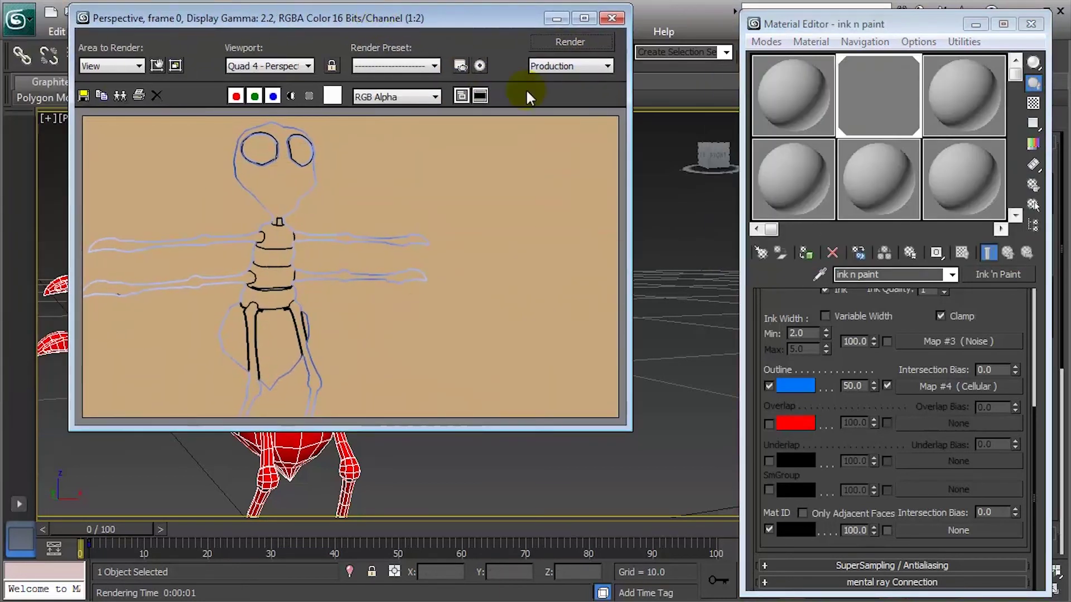
{"action": "left_click_drag", "start_coordinate": [443, 22], "coordinate": [370, 19]}
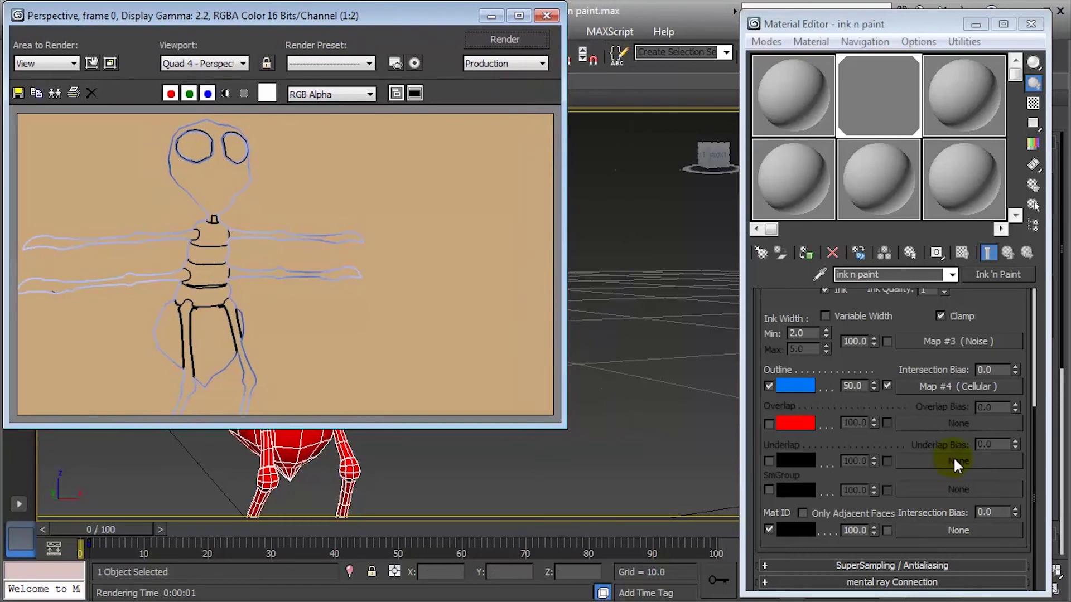
Set the Outline ink colour to black
{"action": "left_click", "coordinate": [801, 391]}
{"action": "left_click", "coordinate": [433, 236]}
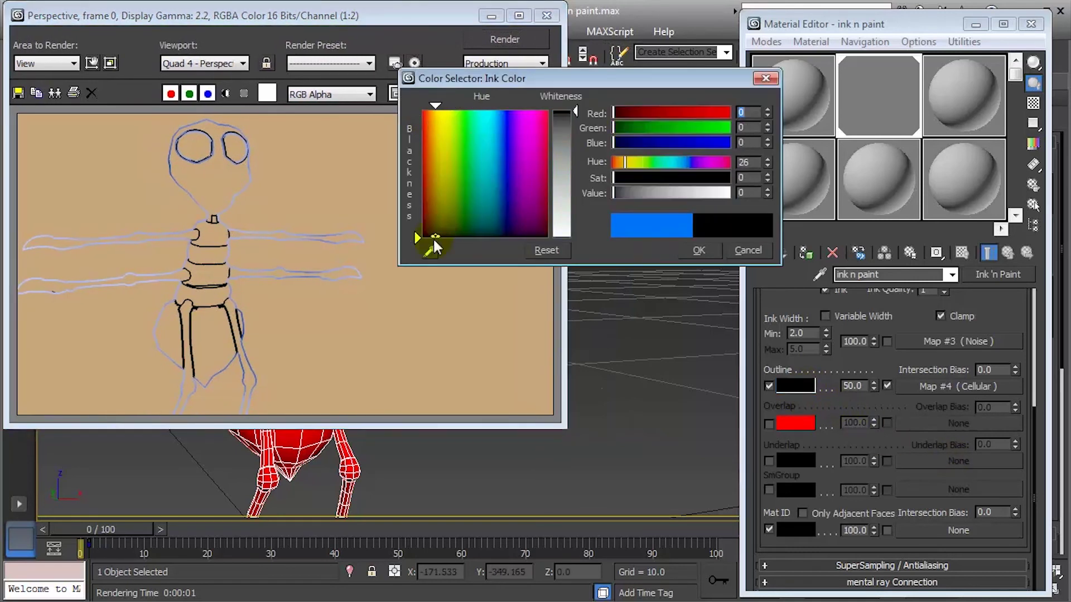
{"action": "left_click", "coordinate": [698, 250]}
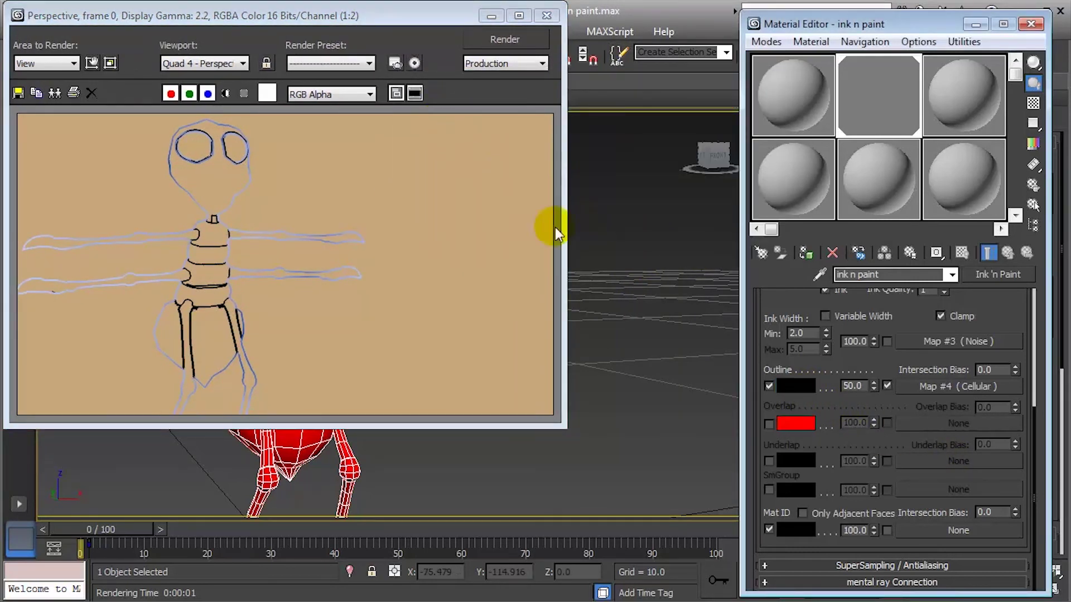
Reframe the ant's full figure in the viewport, enable the Lighted paint, and render it with the black inks
{"action": "scroll", "coordinate": [650, 306], "scroll_direction": "down", "scroll_amount": 3}
{"action": "middle_click_drag", "start_coordinate": [600, 302], "coordinate": [699, 313]}
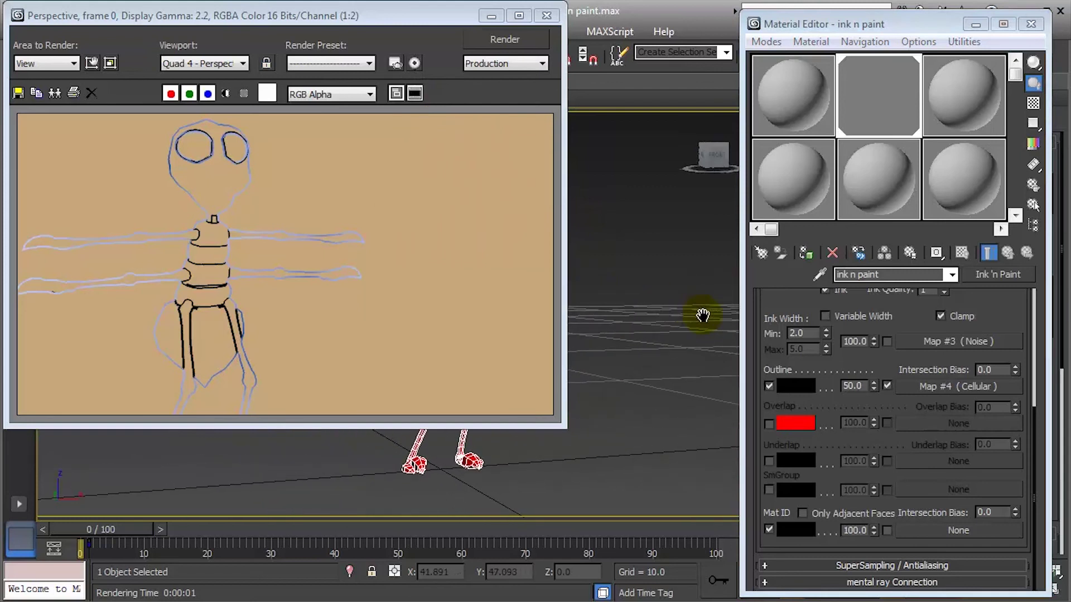
{"action": "left_click_drag", "start_coordinate": [441, 15], "coordinate": [615, 450]}
{"action": "scroll", "coordinate": [527, 282], "scroll_direction": "up", "scroll_amount": 3}
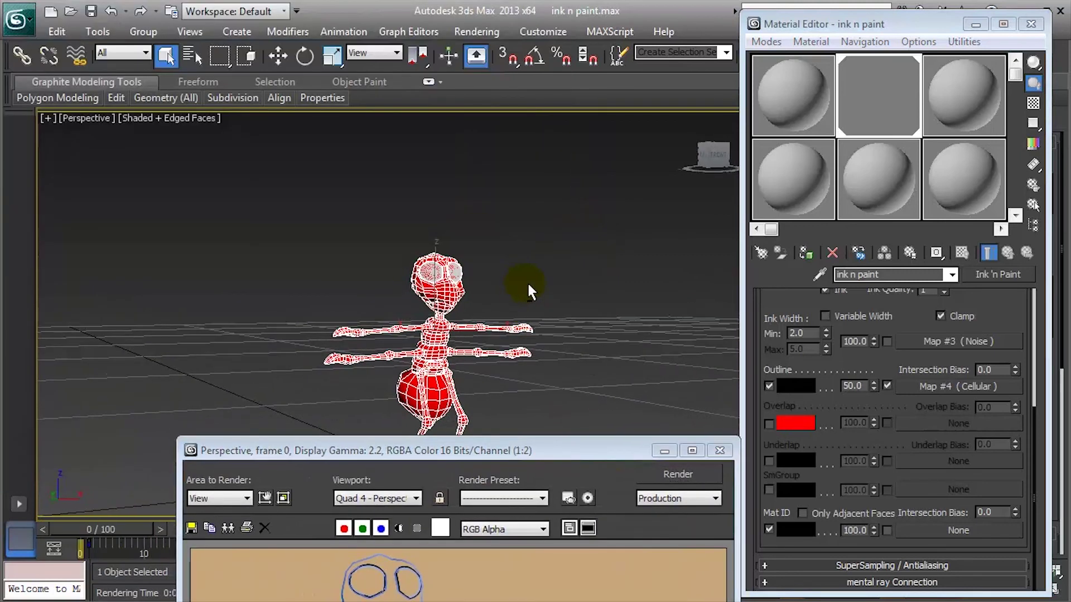
{"action": "scroll", "coordinate": [496, 281], "scroll_direction": "up", "scroll_amount": 3}
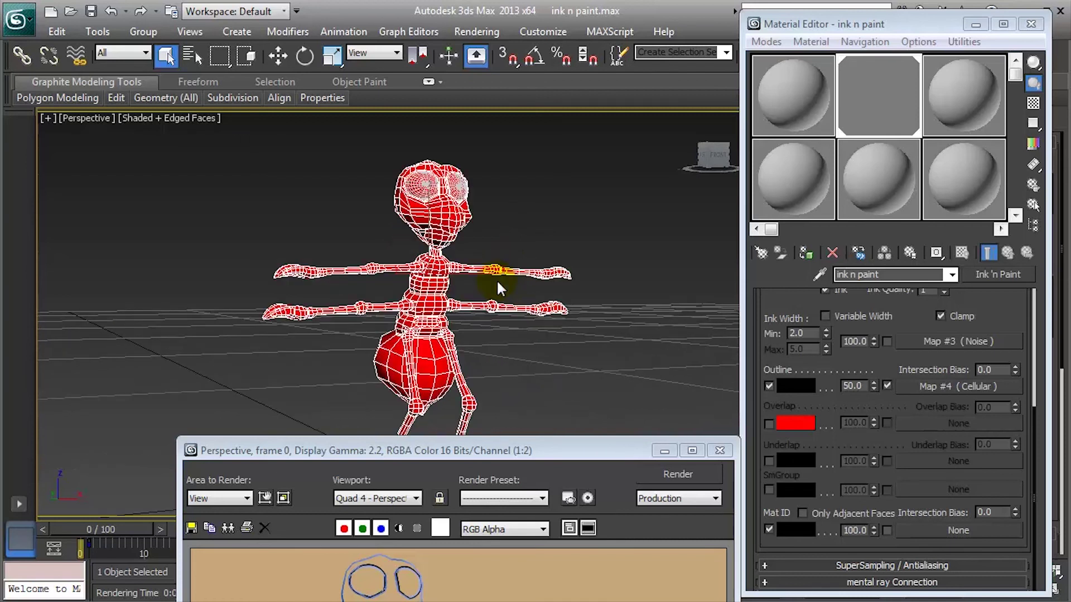
{"action": "left_click_drag", "start_coordinate": [494, 445], "coordinate": [355, 50]}
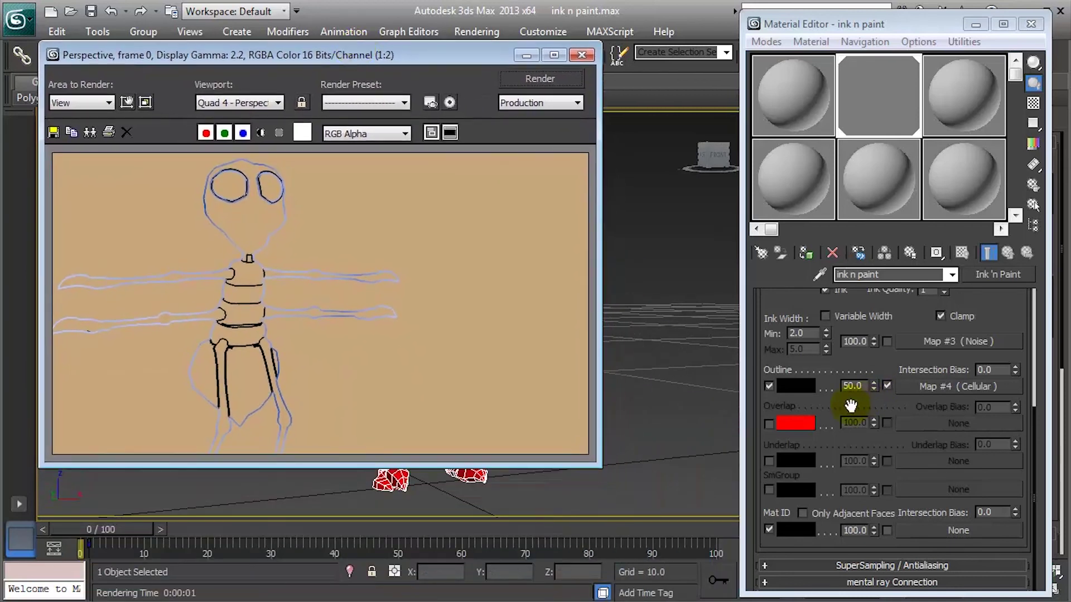
{"action": "left_click", "coordinate": [804, 310]}
{"action": "scroll", "coordinate": [795, 365], "scroll_direction": "up", "scroll_amount": 5}
{"action": "left_click", "coordinate": [770, 355]}
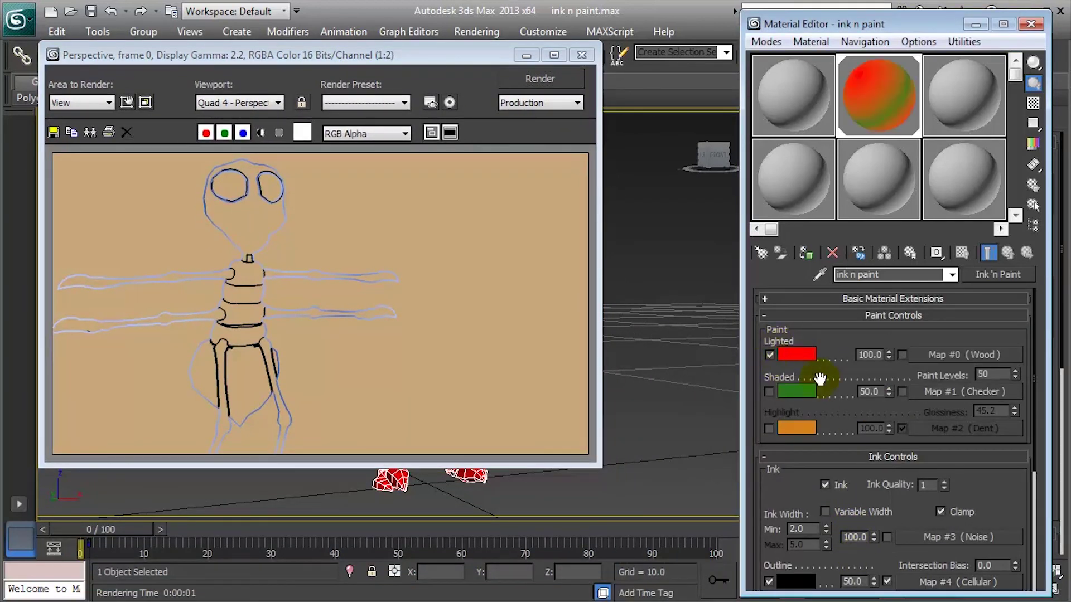
{"action": "left_click", "coordinate": [518, 79]}
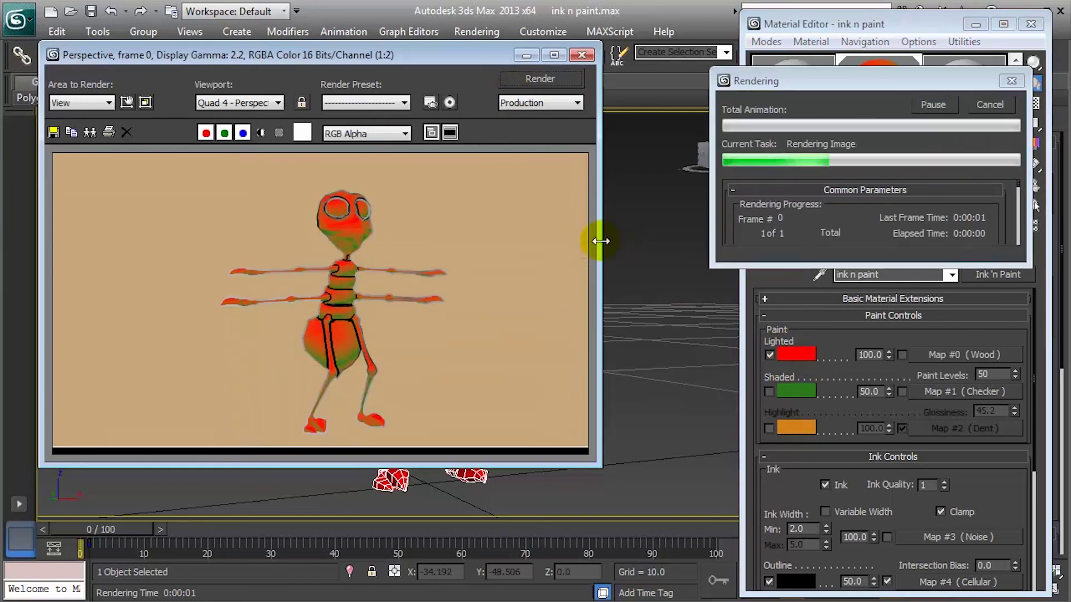
{"action": "left_click", "coordinate": [407, 327]}
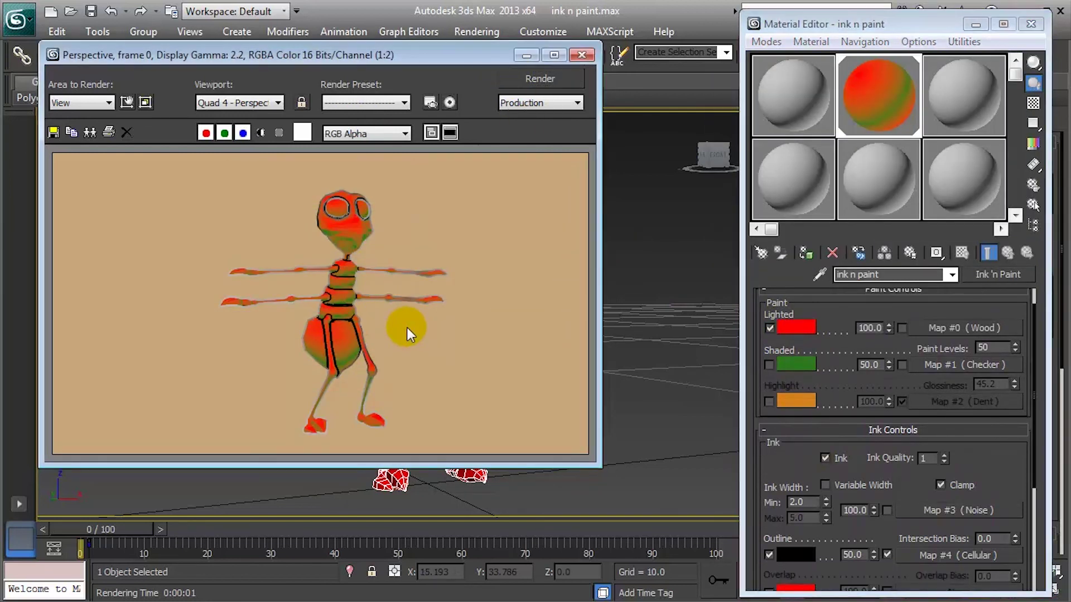